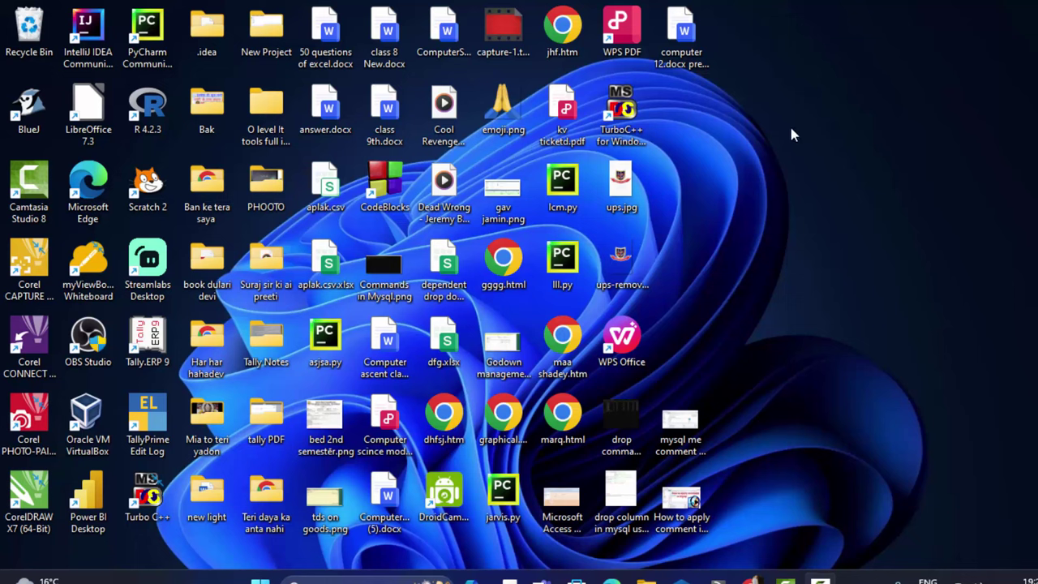
Refresh the desktop and bring up the Google Sheets attendance sheet in Chrome
right_click(820, 188)
left_click(821, 195)
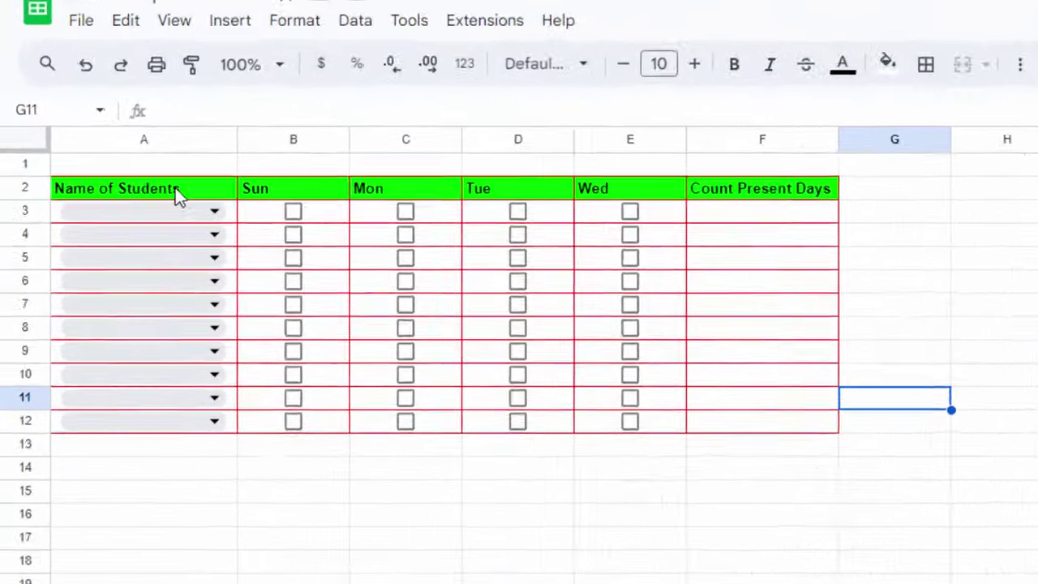
Rename the D2 day header from Tue to Tues
left_click_drag(130, 192, 230, 192)
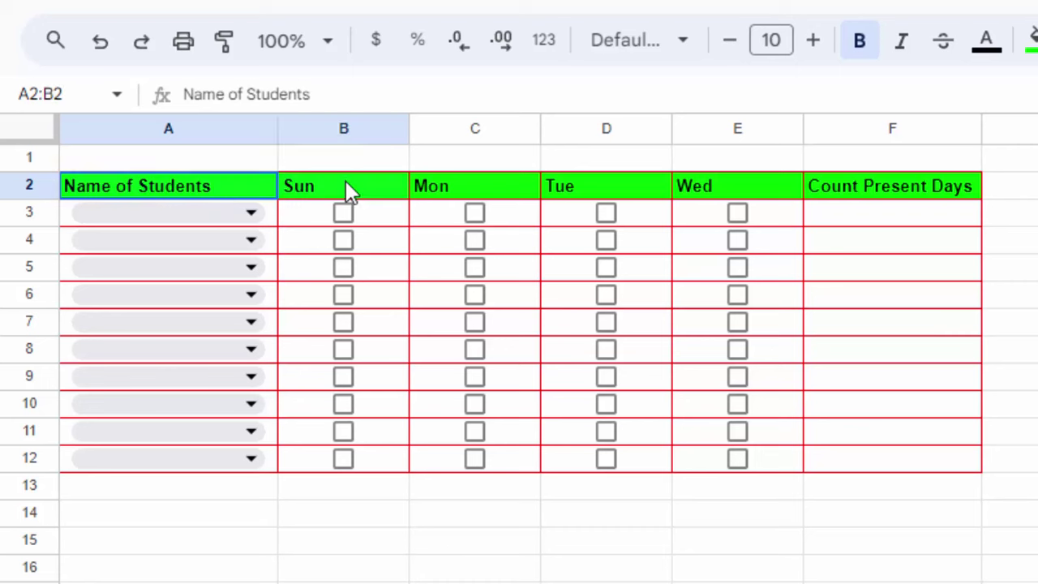
left_click_drag(346, 189, 690, 191)
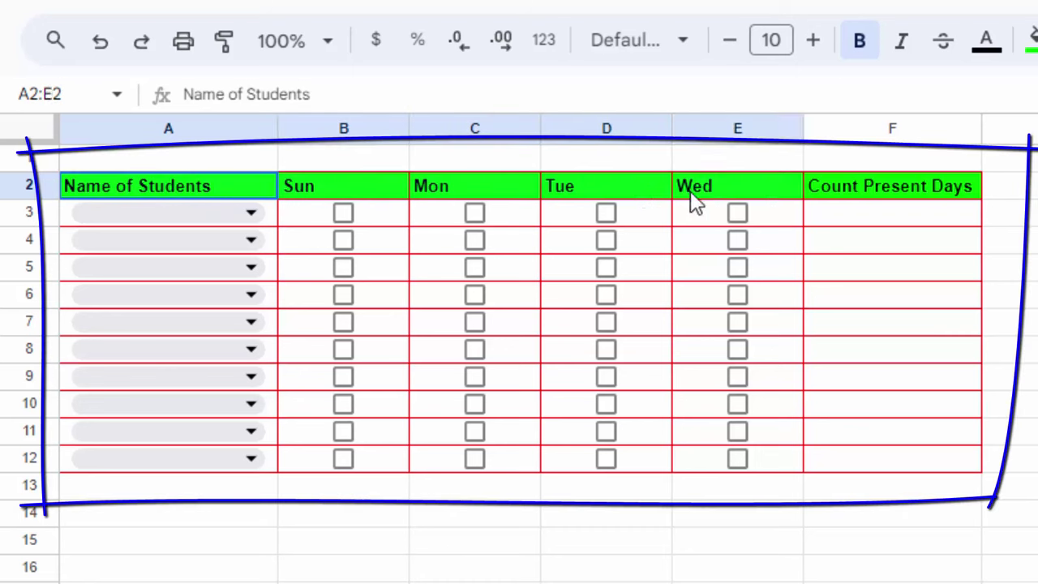
double_click(617, 193)
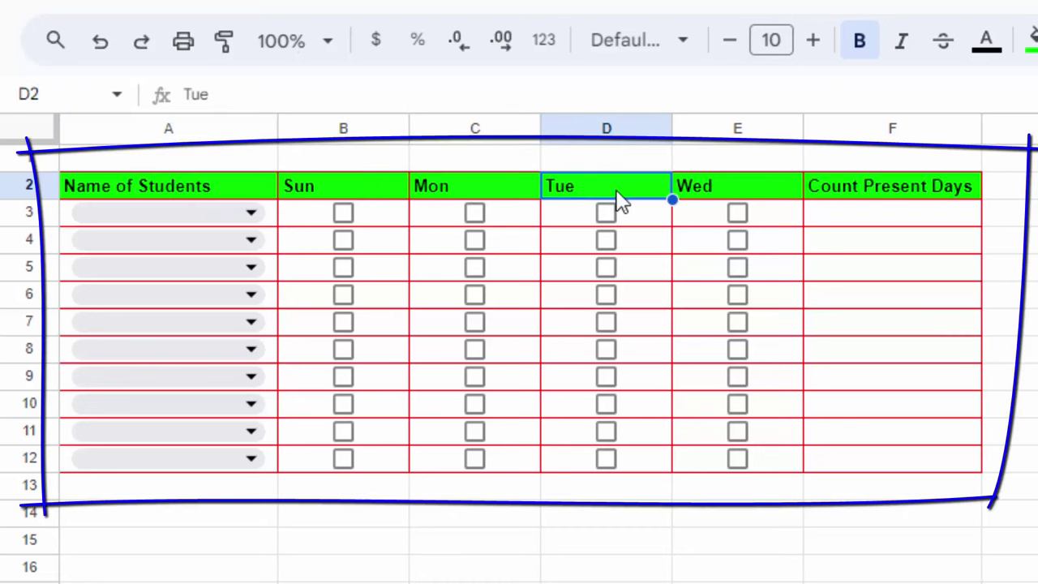
left_click(708, 545)
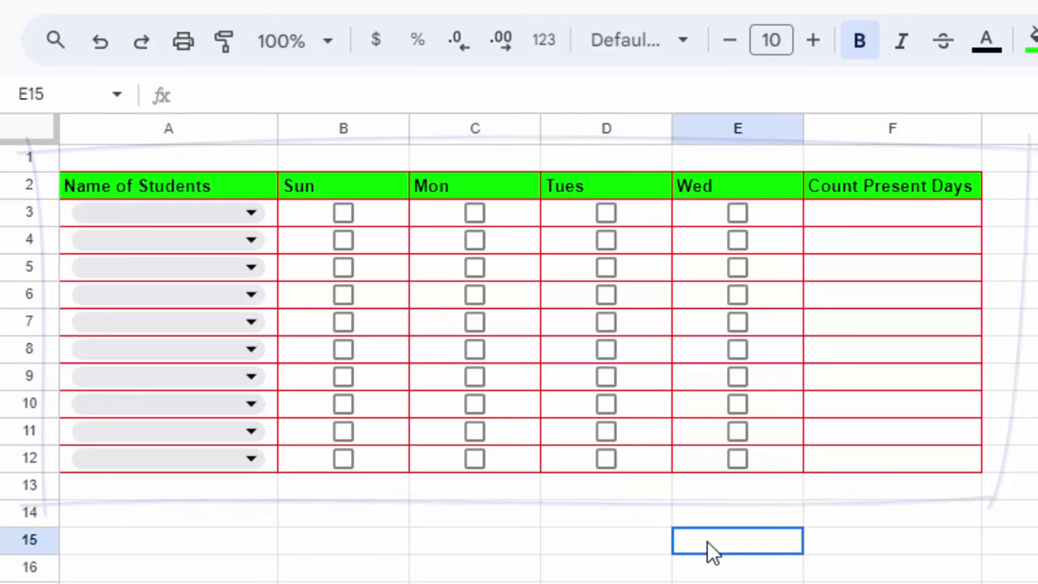
Pick Ram, Shyam, Raju, Sachin and Heena from the dropdowns for A3:A7
left_click(257, 213)
left_click(219, 249)
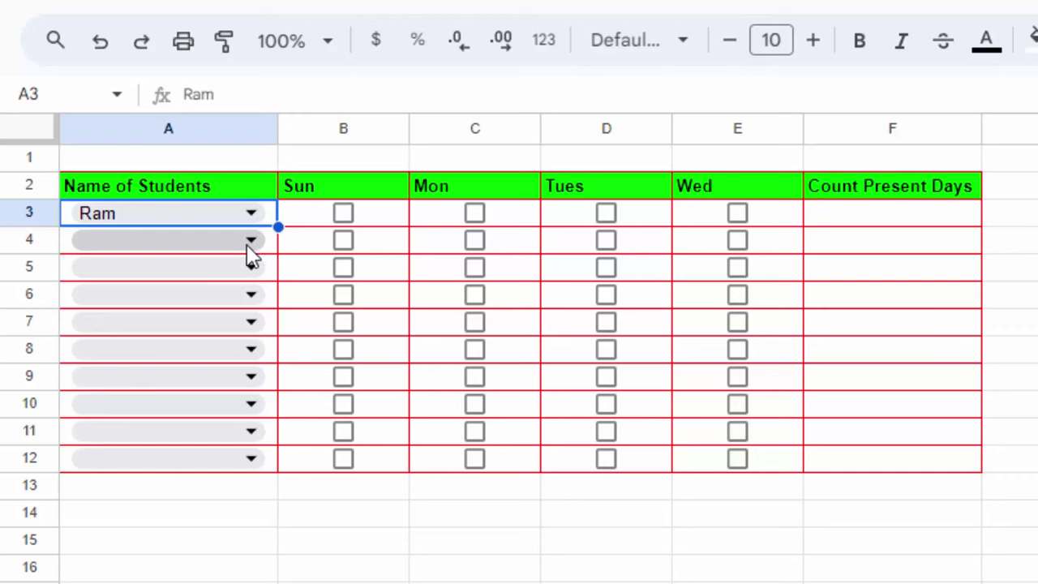
left_click(247, 246)
left_click(190, 331)
left_click(252, 269)
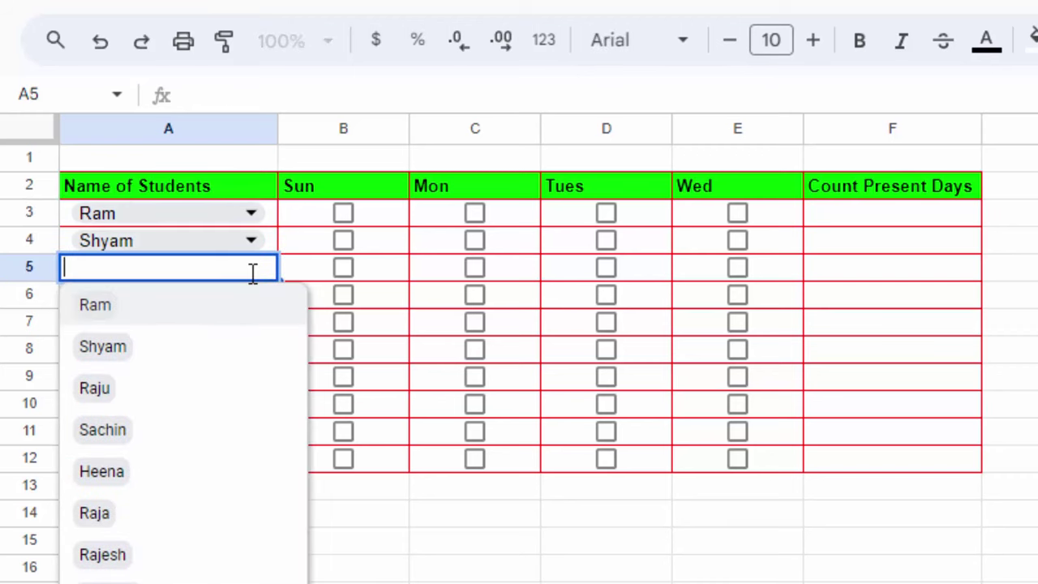
left_click(185, 388)
left_click(252, 297)
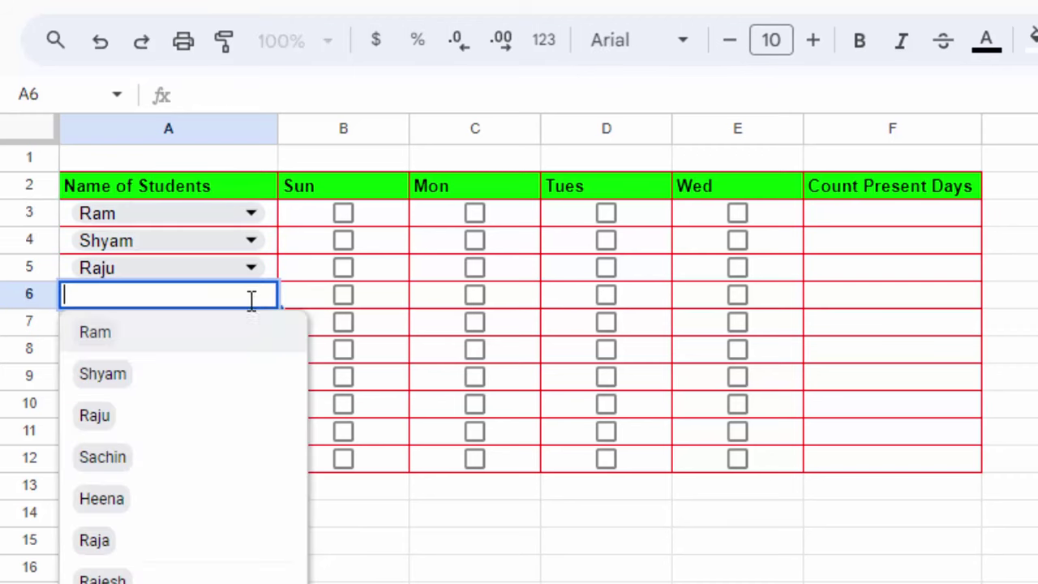
left_click(167, 455)
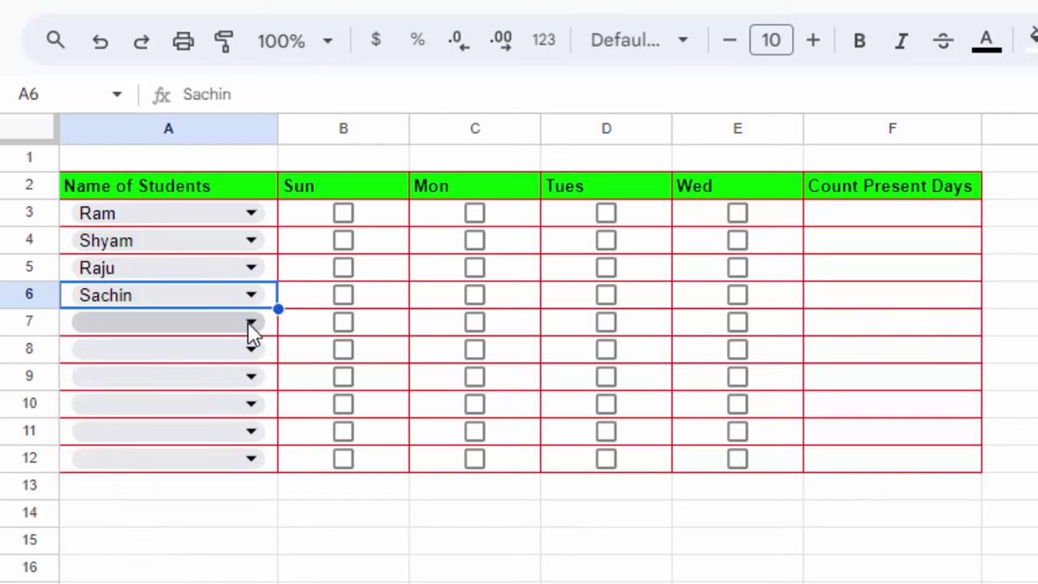
left_click(250, 323)
left_click(157, 533)
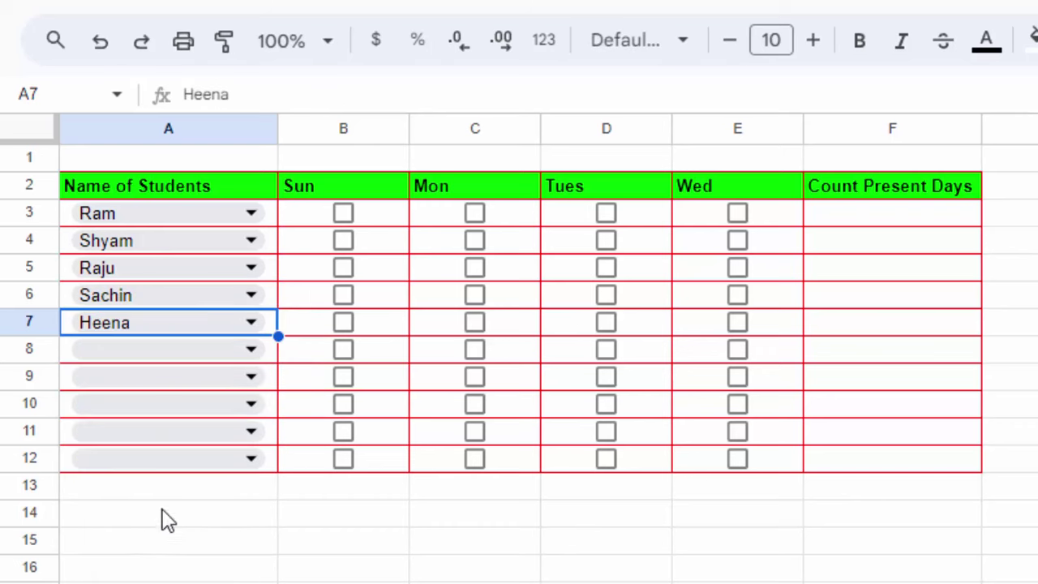
Pick Raja, Rajesh, Rajesh, Amitesh and Sachin from the dropdowns for A8:A12
left_click(252, 351)
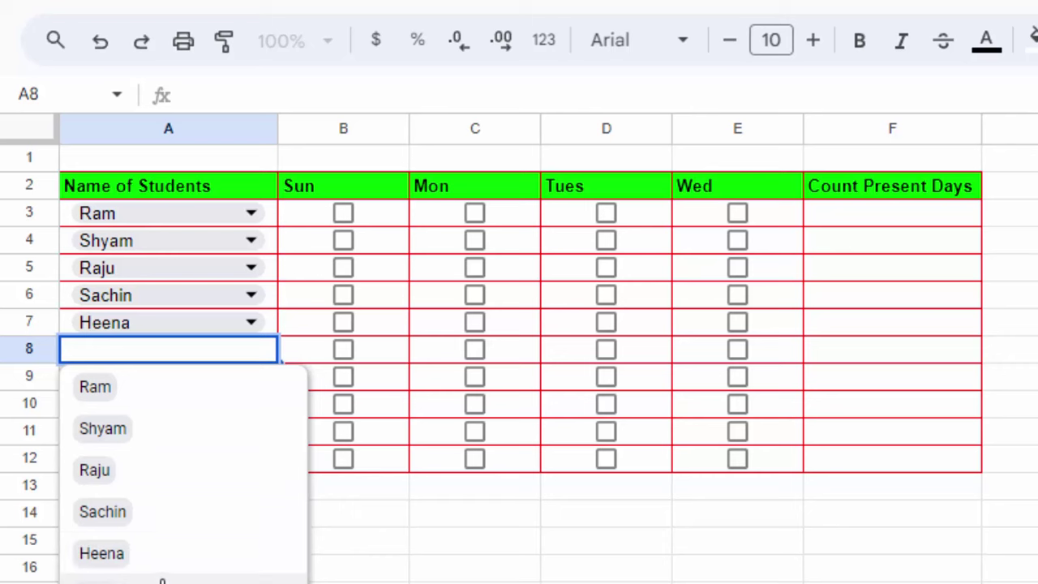
scroll(207, 505, "down", 1)
left_click(207, 504)
left_click(252, 378)
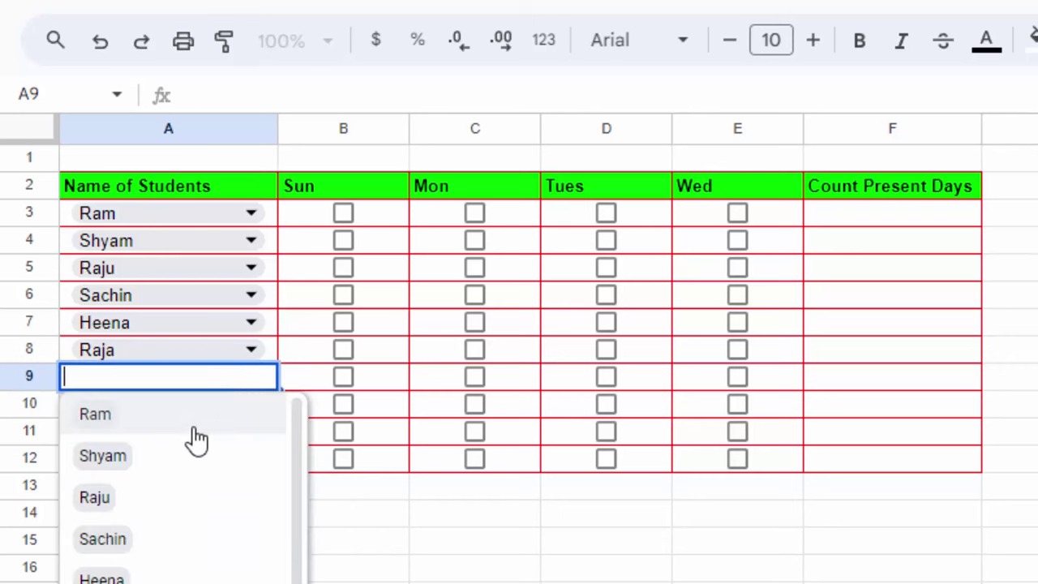
scroll(213, 505, "down", 1)
left_click(212, 505)
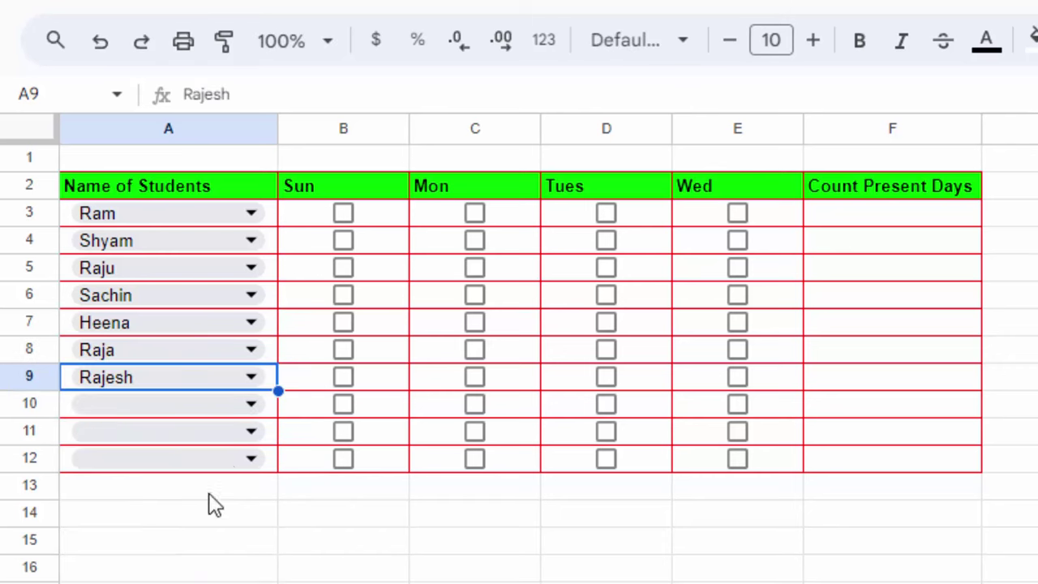
left_click(252, 404)
scroll(183, 503, "down", 1)
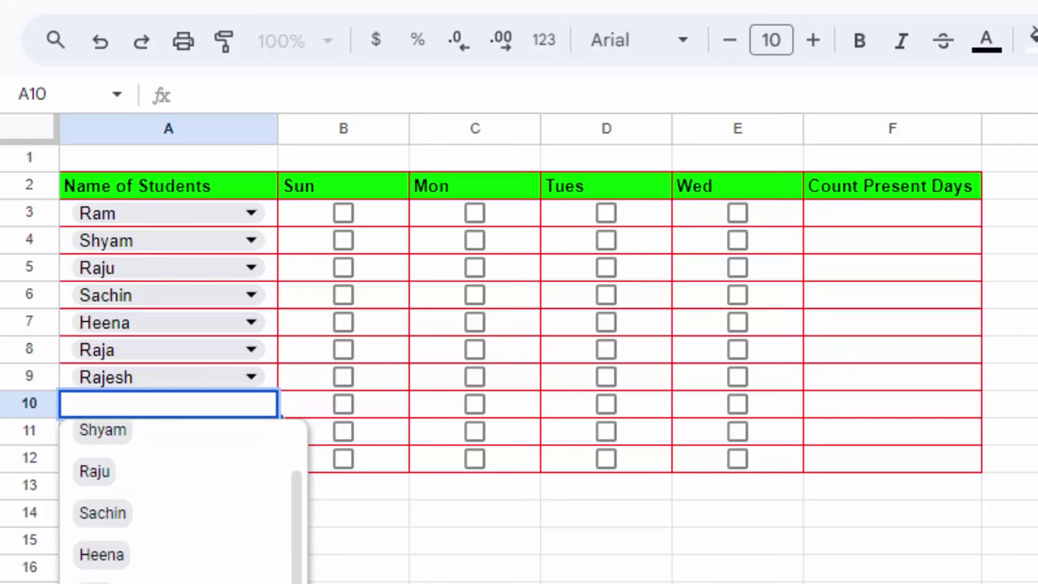
scroll(209, 487, "down", 2)
left_click(208, 444)
left_click(252, 430)
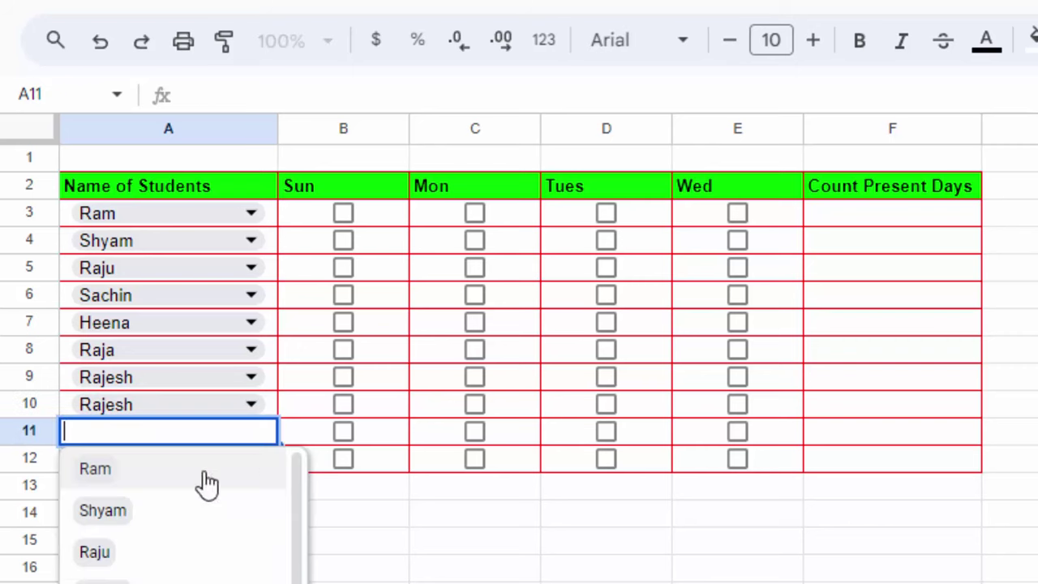
scroll(209, 482, "down", 1)
scroll(182, 519, "down", 2)
left_click(106, 560)
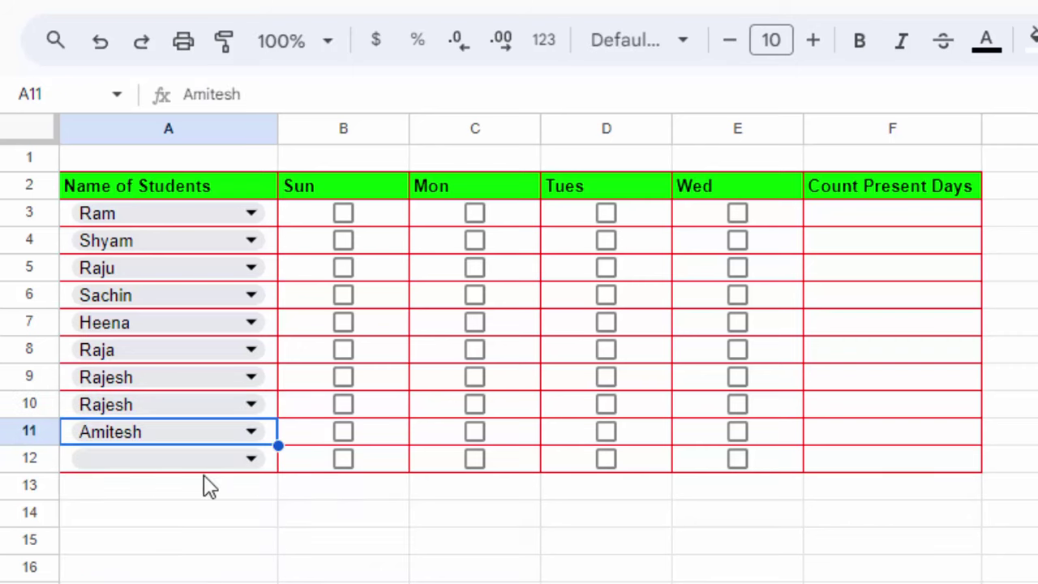
left_click(249, 459)
key("Down")
key("Down")
key("Down")
key("Return")
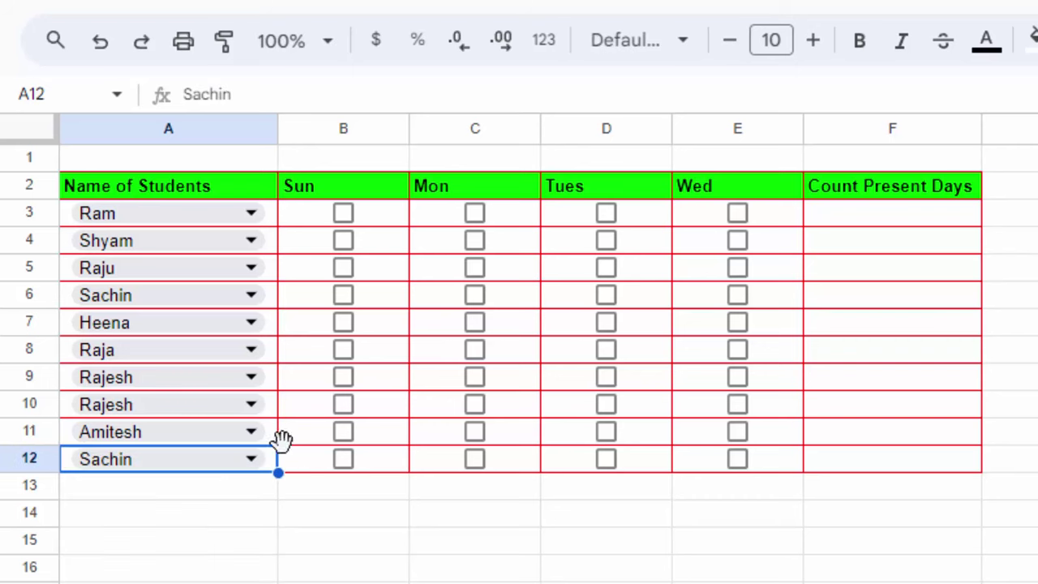
left_click(531, 549)
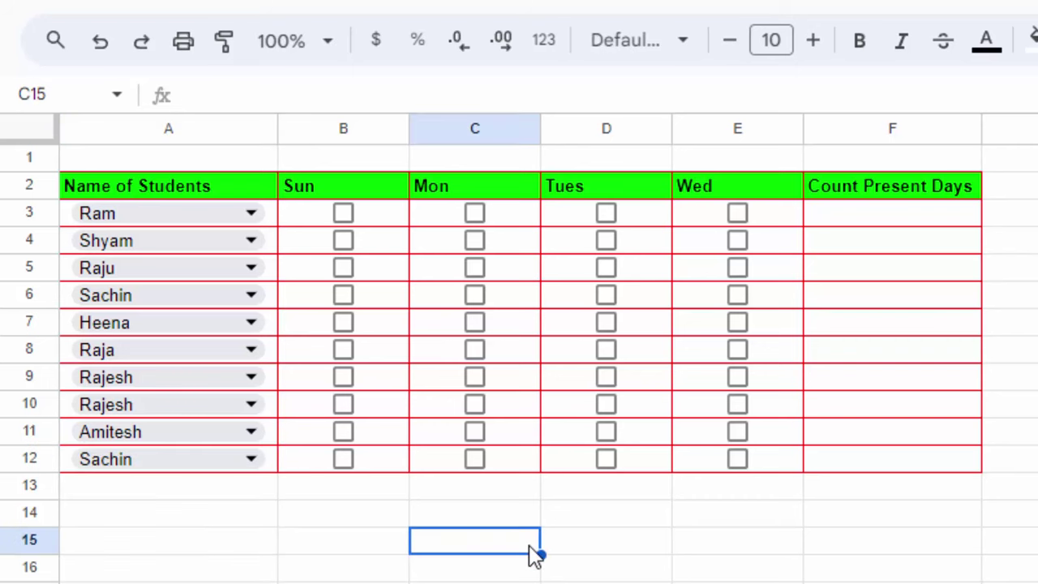
Tick Ram's Sun, Tues and Wed boxes, plus Tues for Rajesh, Heena, Sachin and Raju
left_click(344, 213)
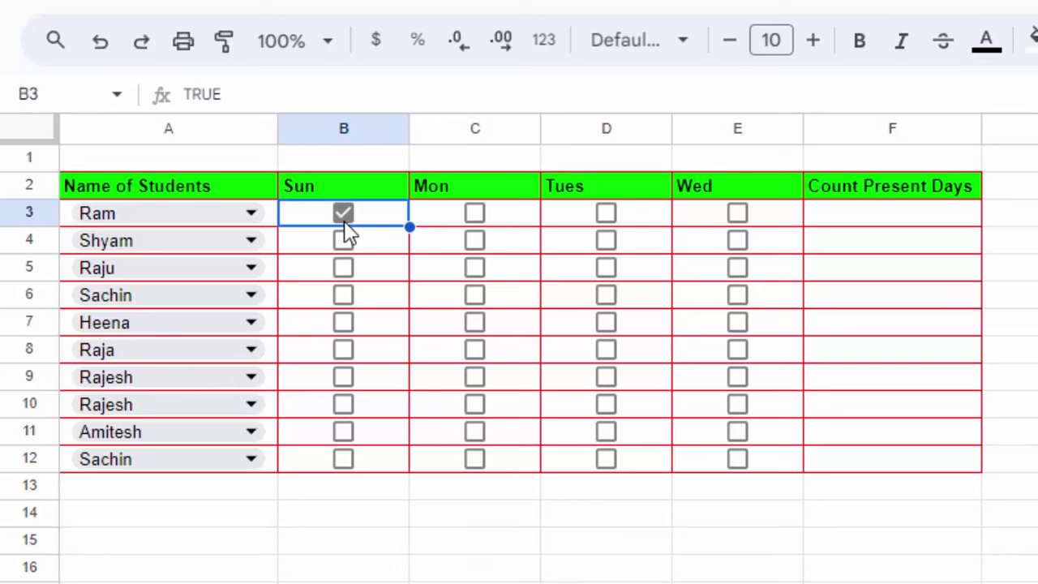
left_click(606, 213)
left_click(736, 214)
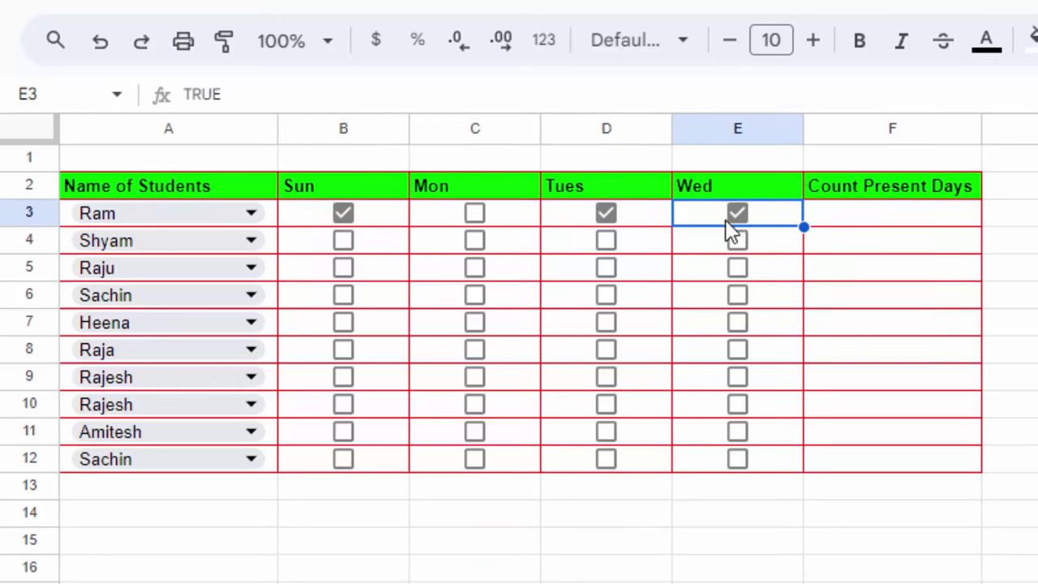
left_click(605, 381)
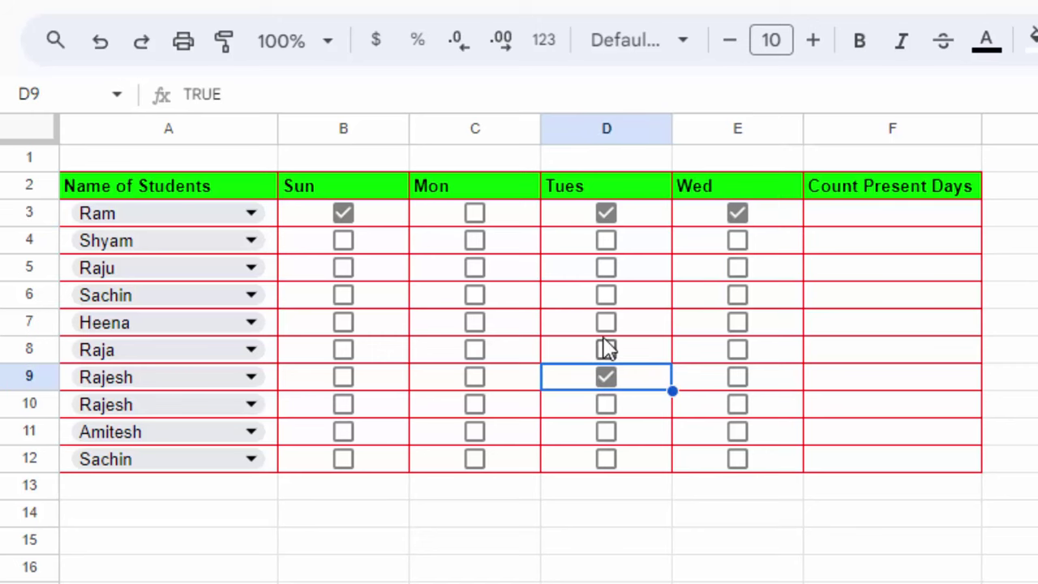
left_click(610, 324)
left_click(609, 297)
left_click(602, 270)
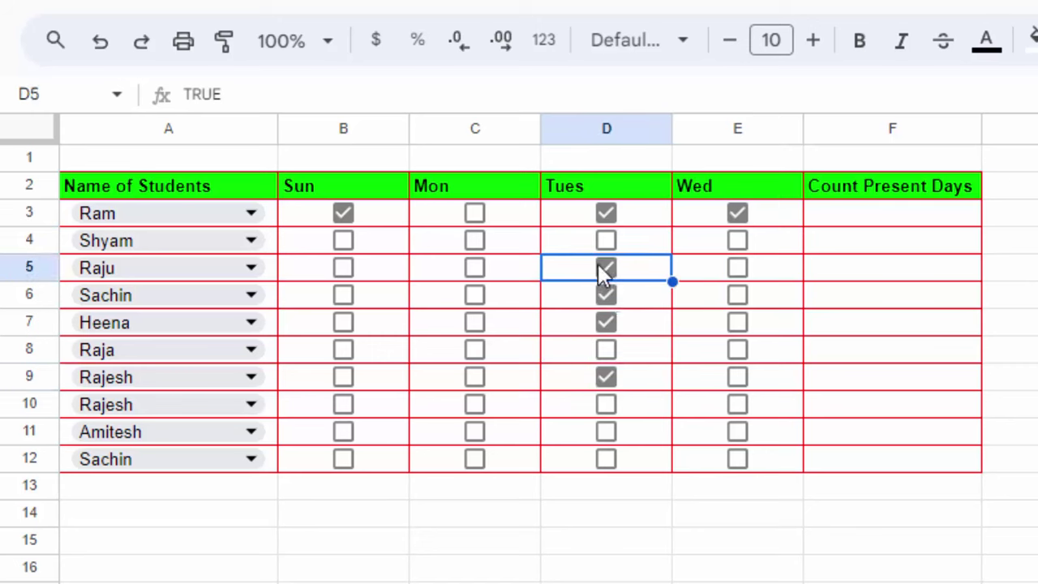
Tick Sun for Raju, Shyam, Heena and both Sachins, and Mon for Sachin, Raju, Rajesh, Amitesh
left_click(342, 271)
left_click(343, 240)
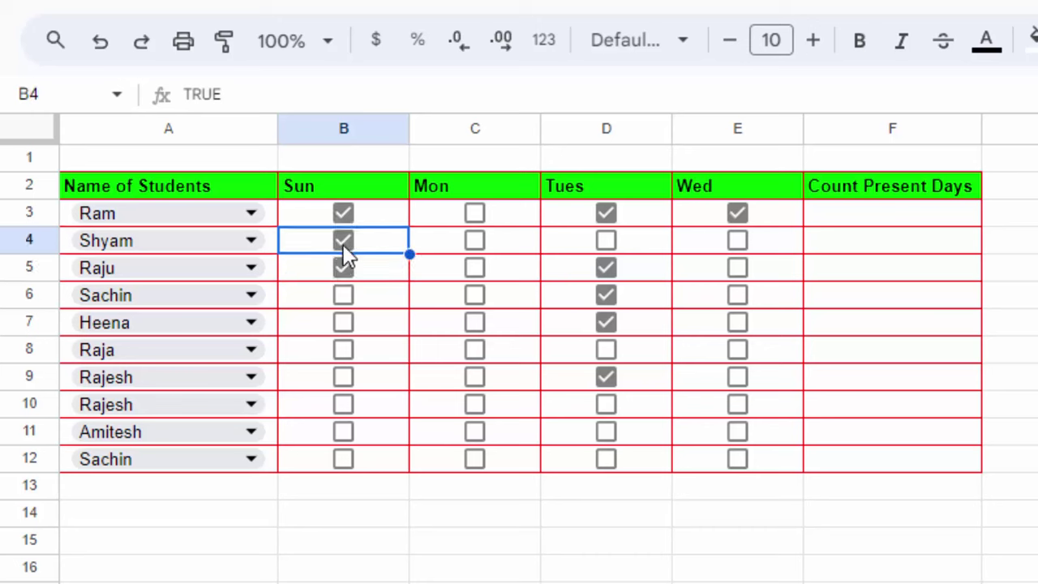
left_click(345, 324)
left_click(344, 298)
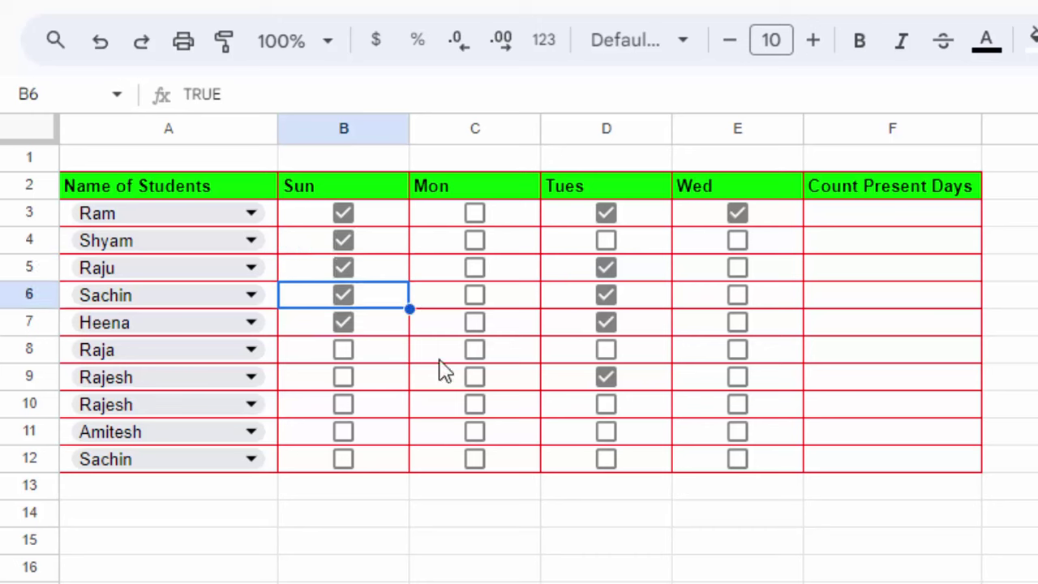
left_click(477, 297)
left_click(475, 269)
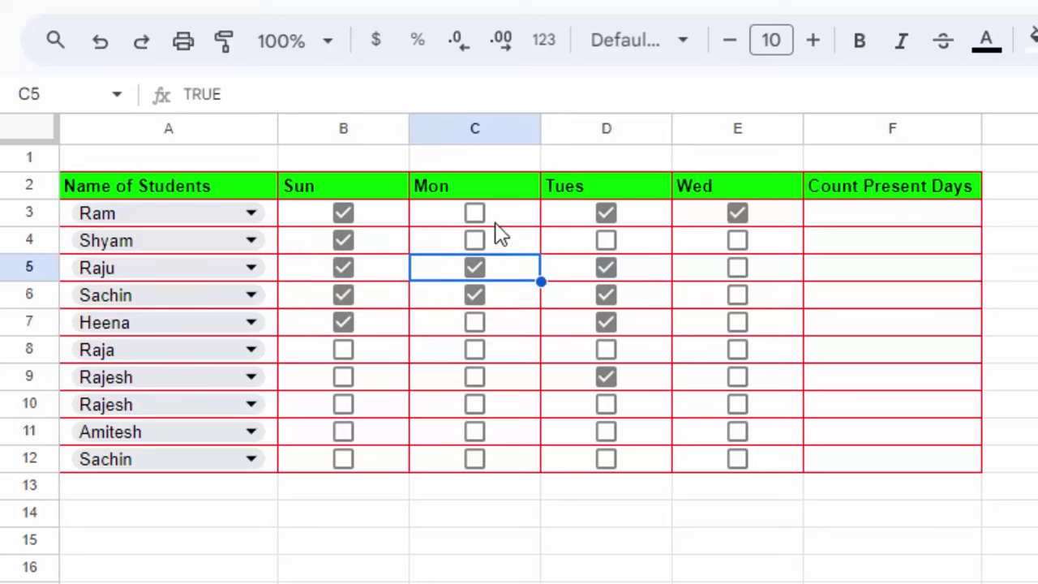
left_click(473, 386)
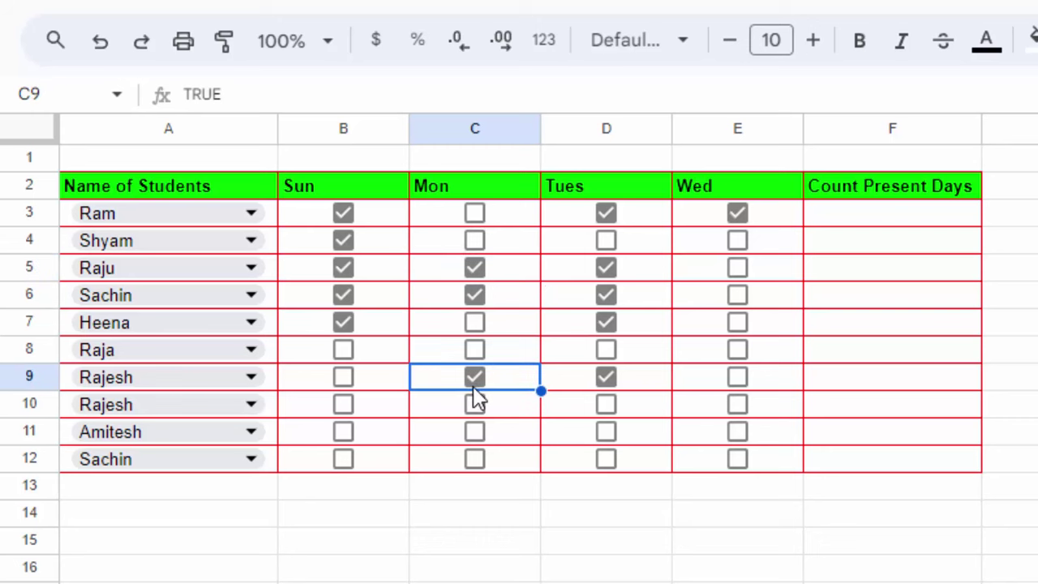
left_click(474, 431)
left_click(475, 460)
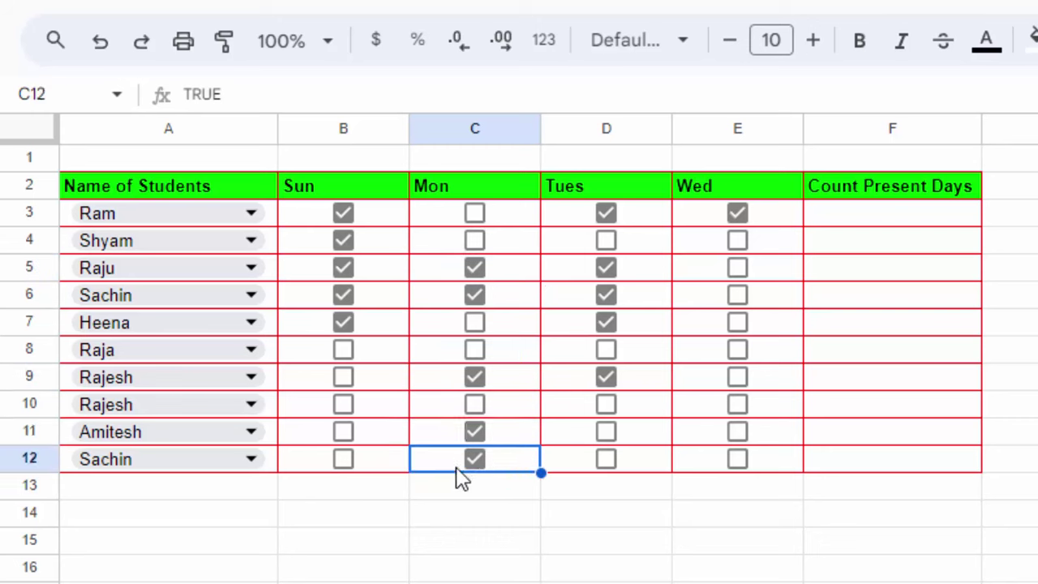
left_click(344, 460)
Tick the Wed boxes for rows 12, 9, 10, 8, 7, 6, 5 and 4
left_click(738, 459)
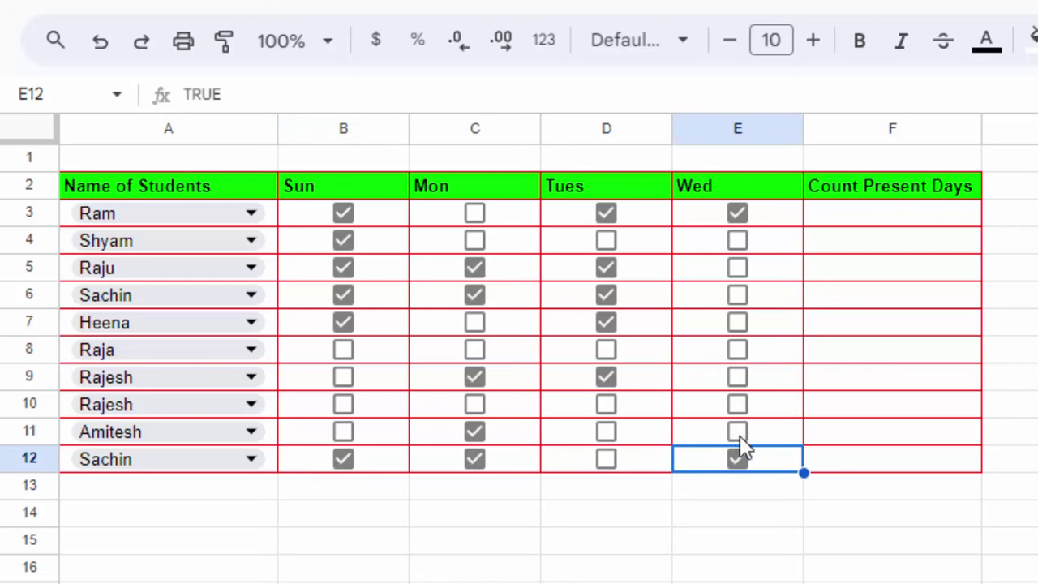
left_click(738, 380)
left_click(738, 403)
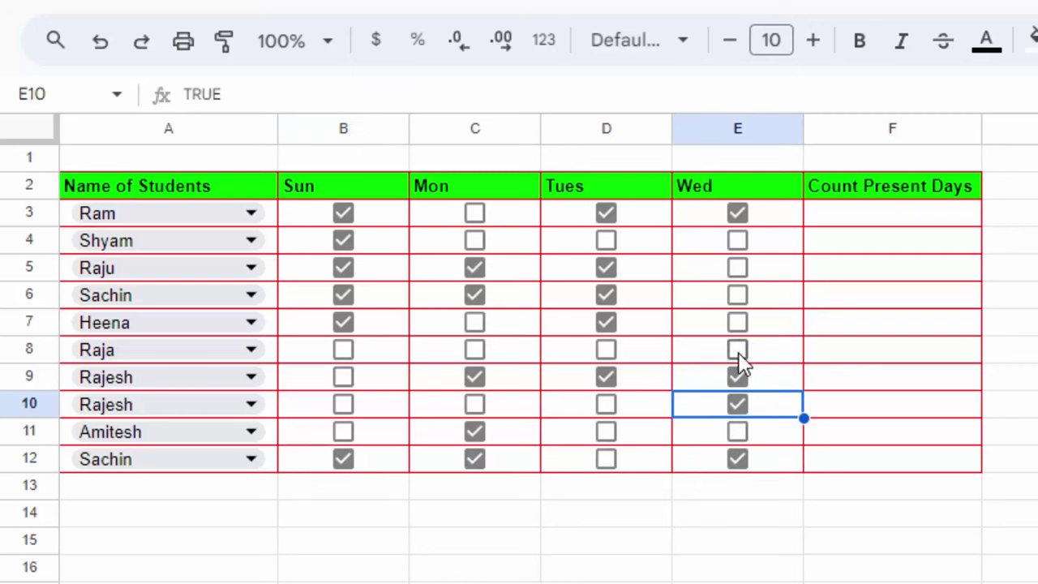
left_click(740, 350)
left_click(744, 323)
left_click(743, 297)
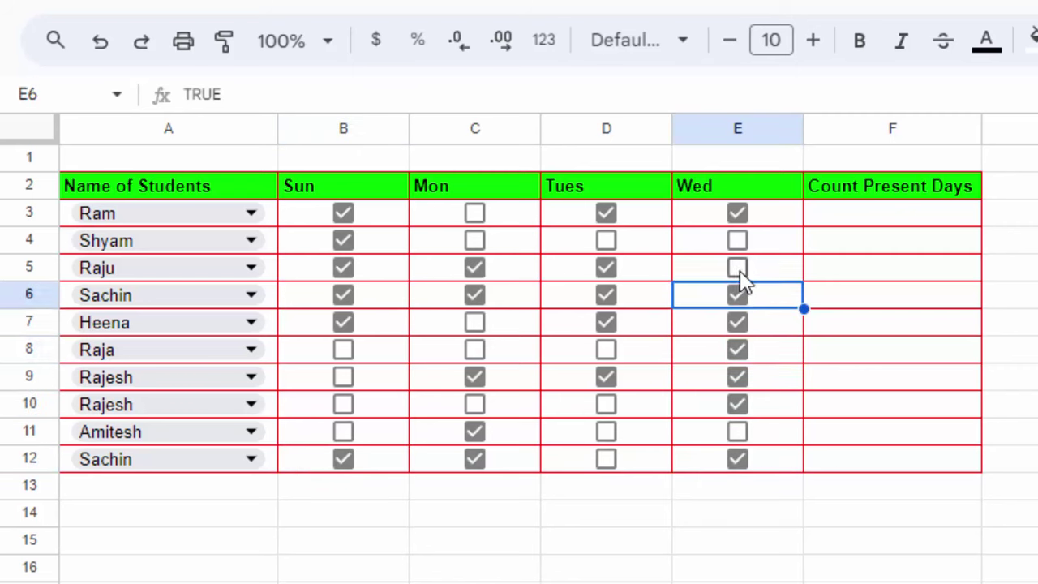
left_click(741, 270)
left_click(744, 243)
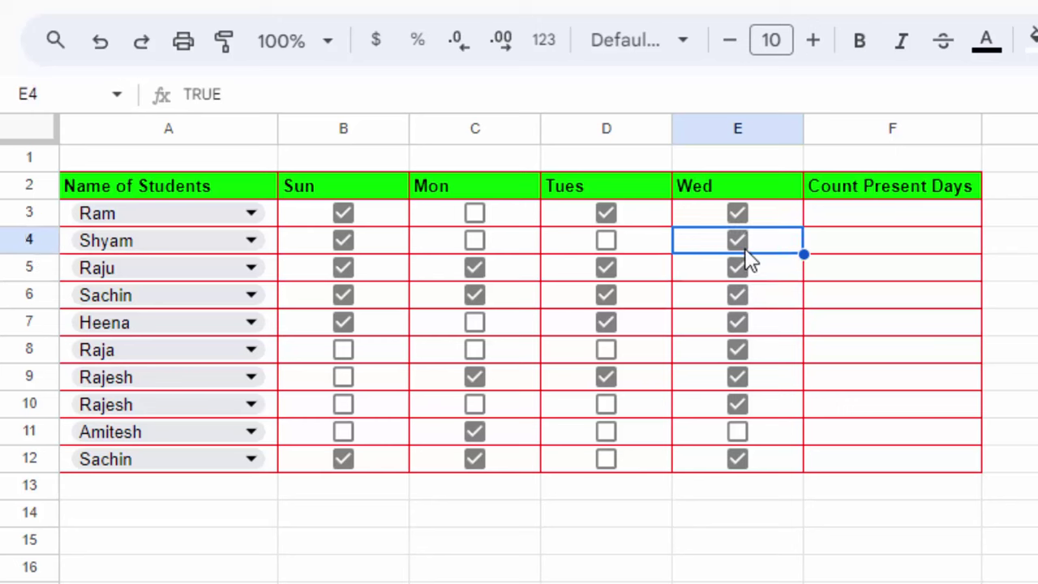
left_click(858, 217)
Enter =COUNTIF(B3:E3,"Yes") in F3, replacing a broken first attempt
type("=")
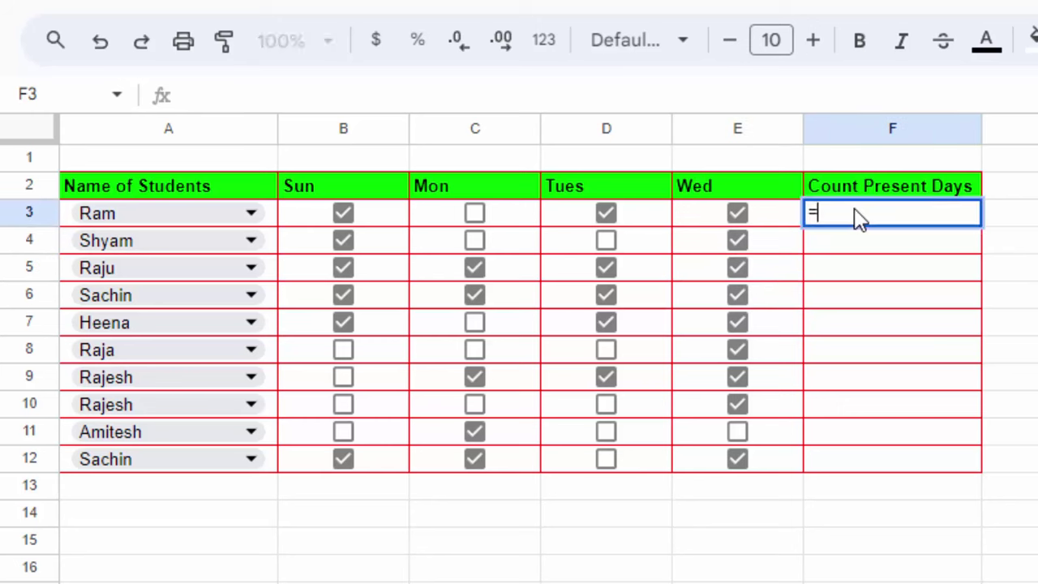
type("countif")
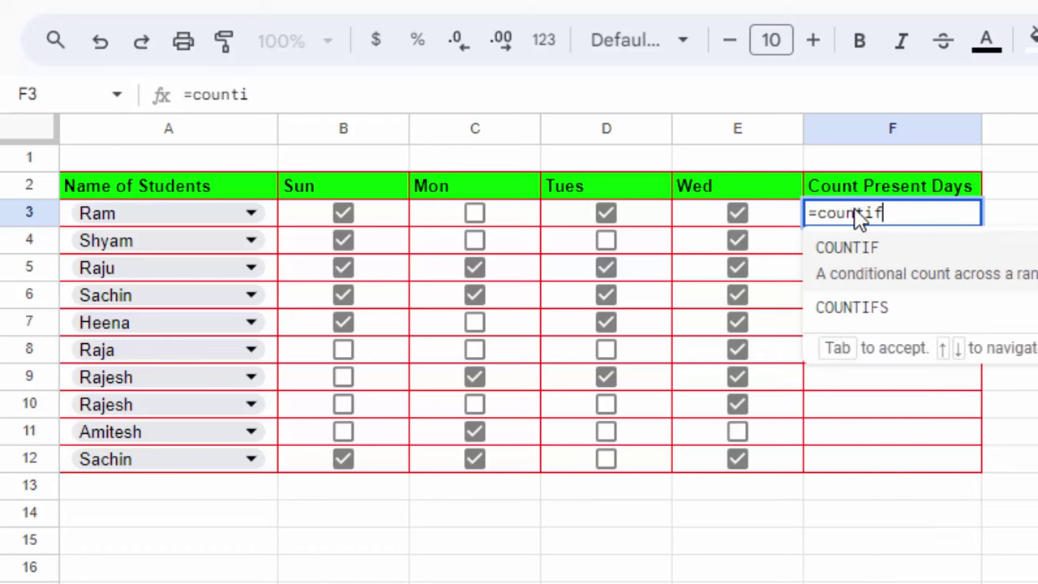
key("Tab")
key("Tab")
left_click(858, 217)
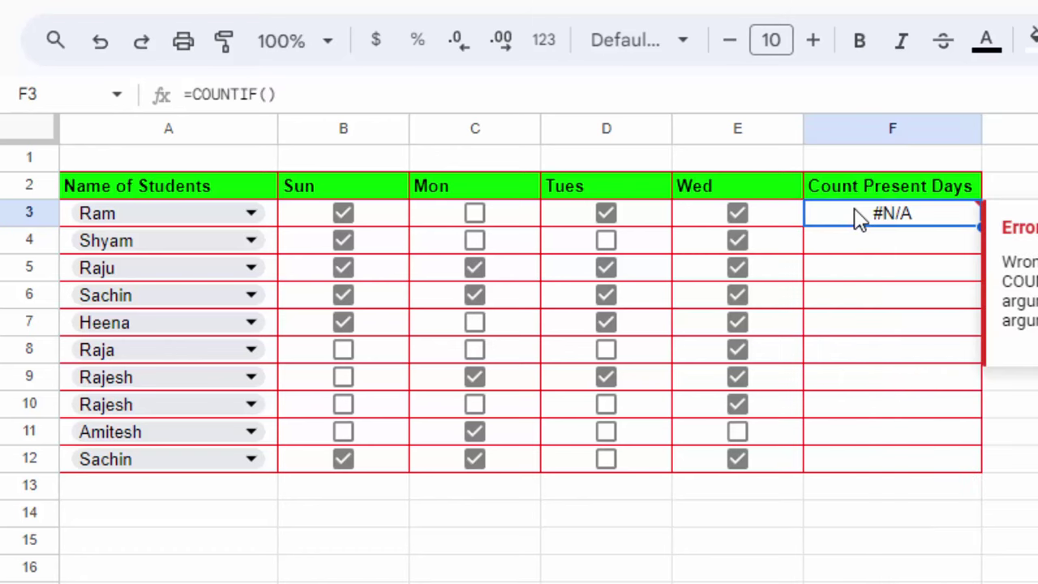
key("Delete")
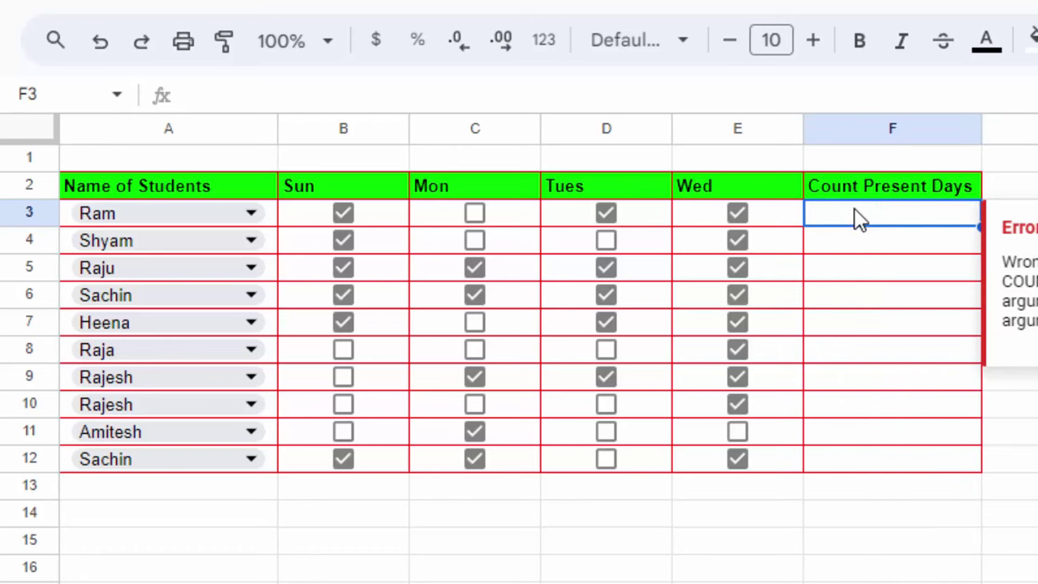
type("=coun")
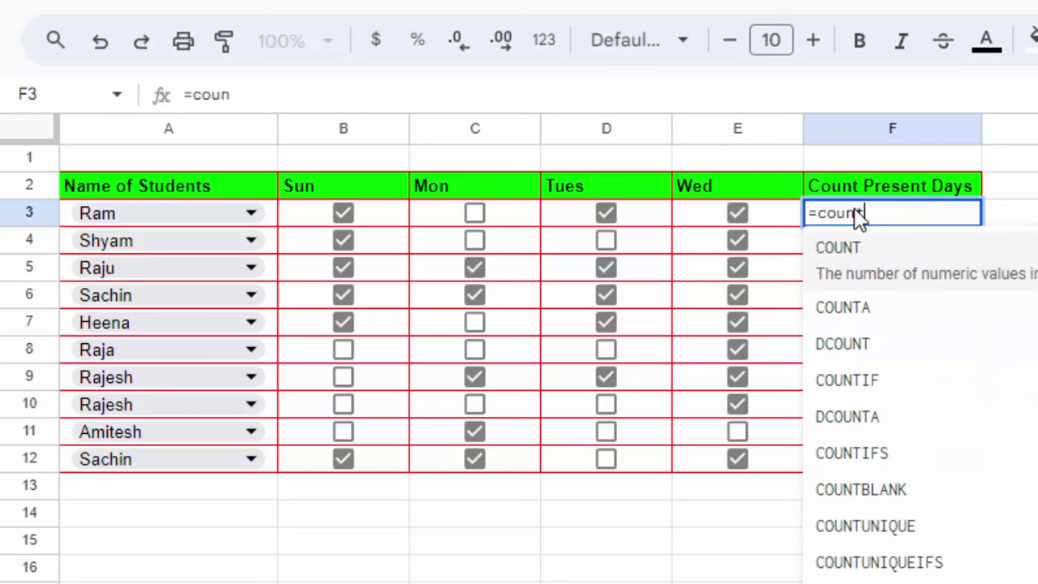
type("tif")
key("Tab")
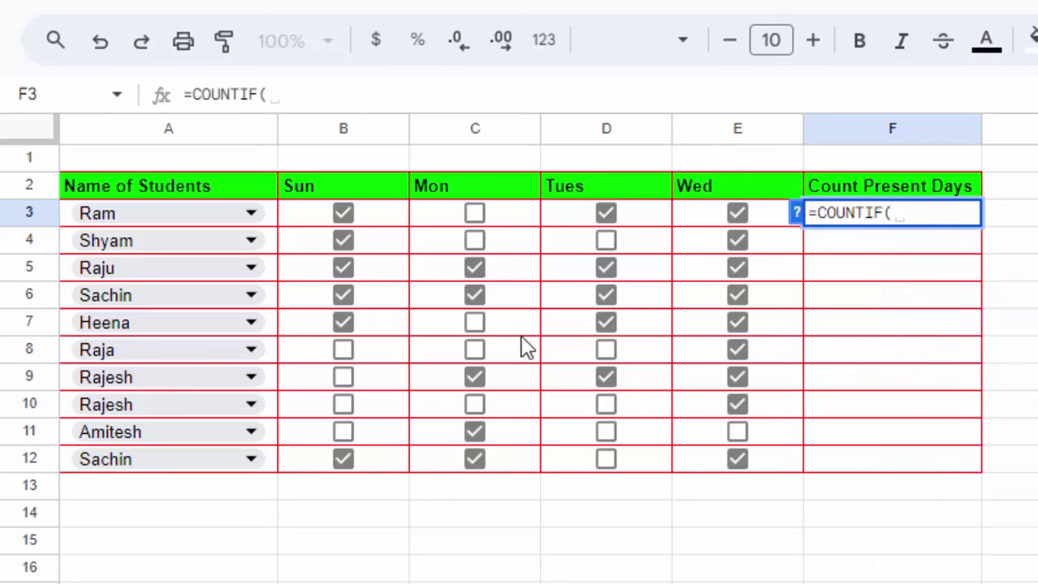
left_click_drag(387, 216, 704, 218)
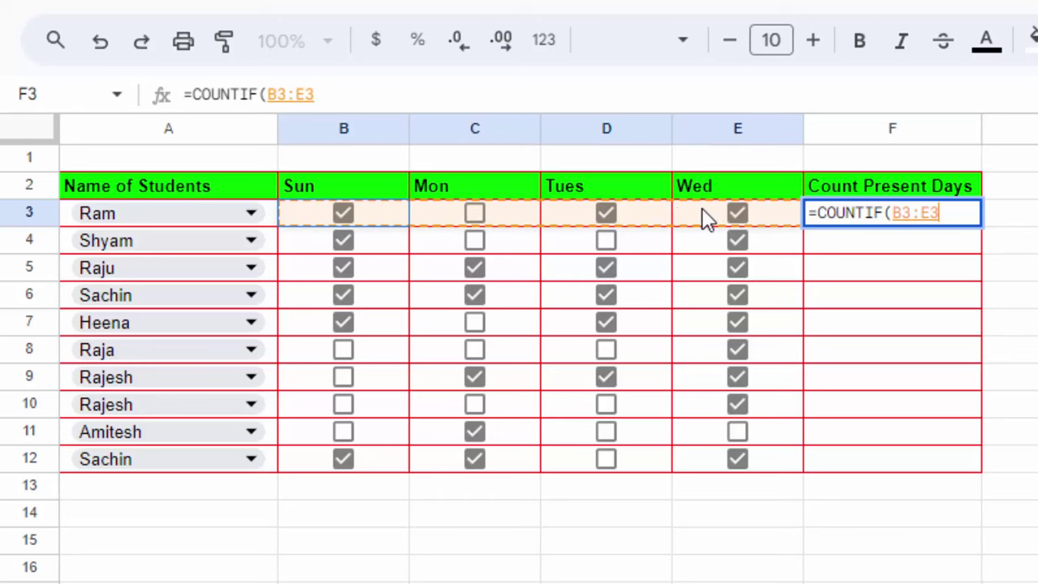
type(",")
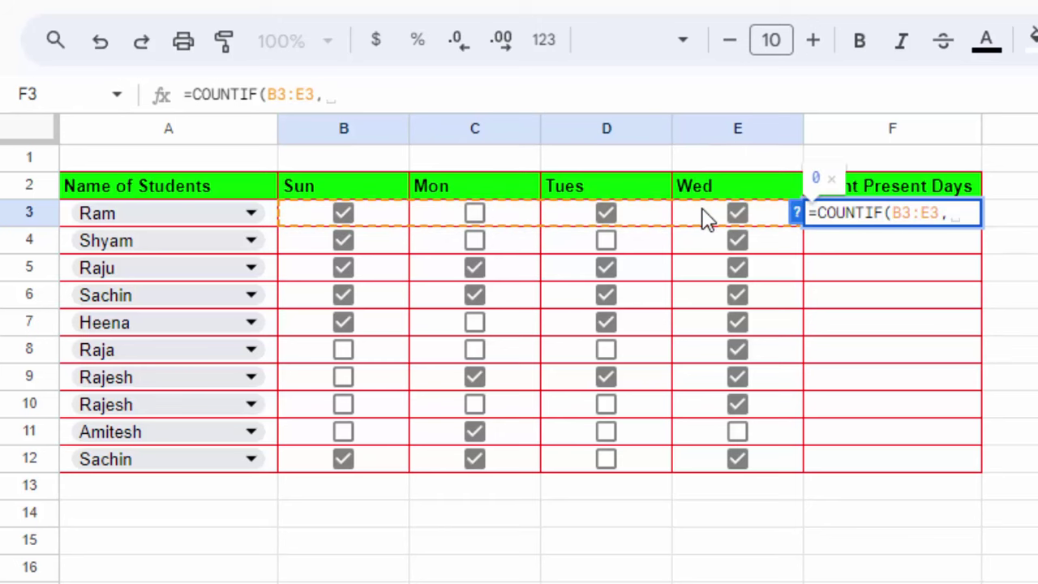
type("\"Yes\")")
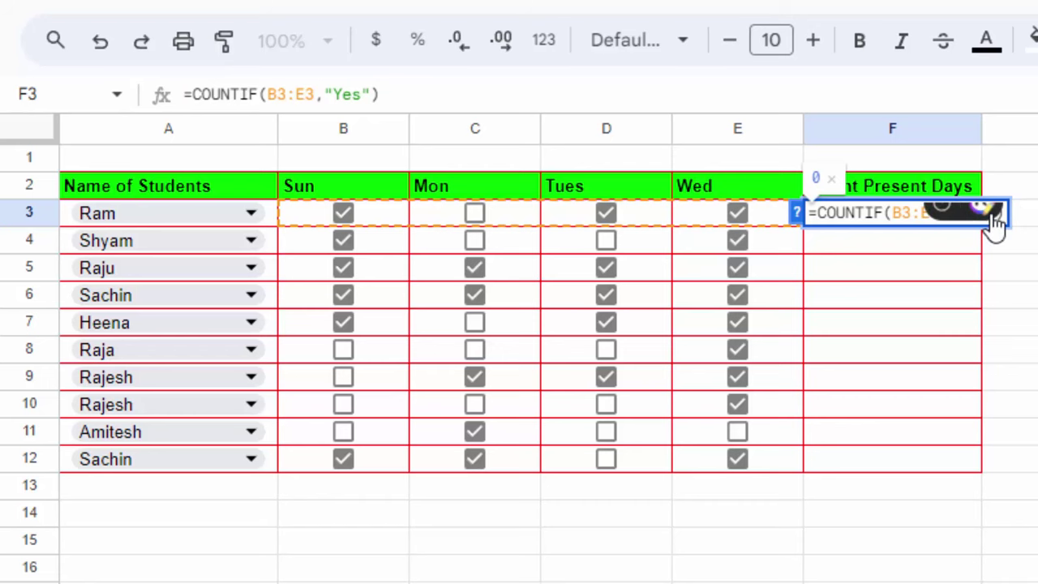
left_click(945, 210)
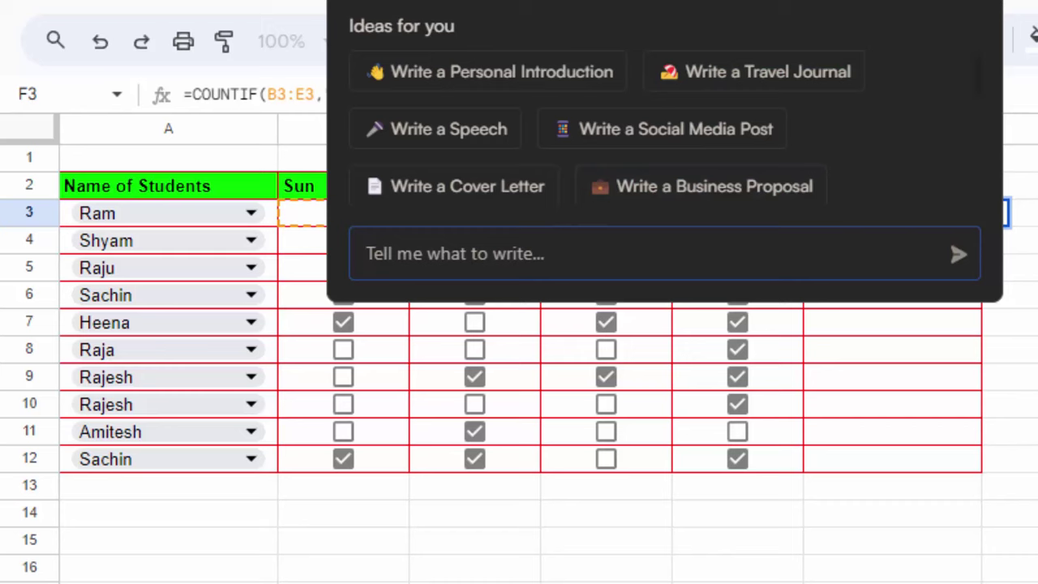
key("Escape")
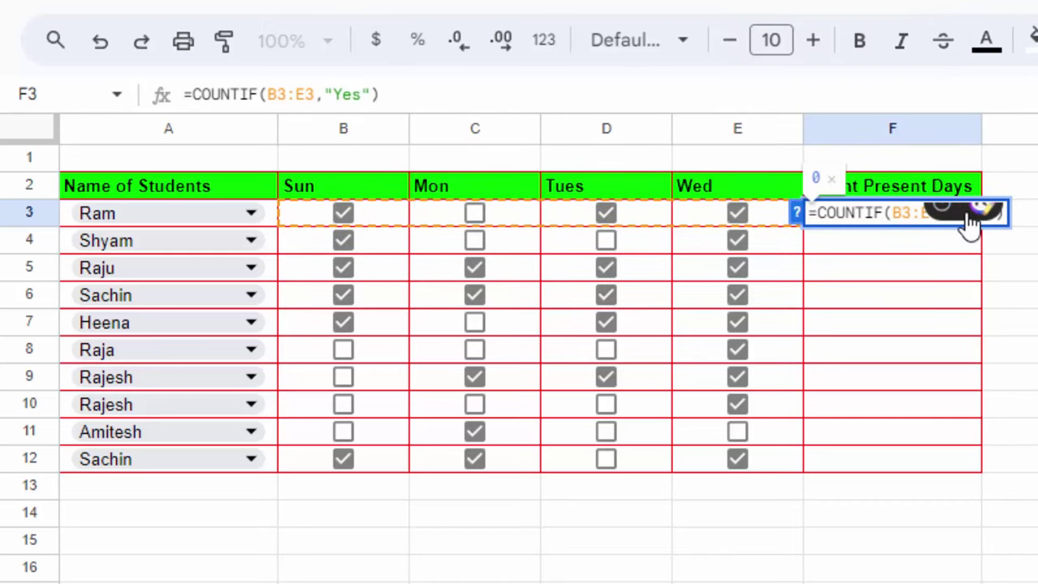
left_click(1025, 254)
Change the F3 COUNTIF criterion from Yes to P
left_click(954, 223)
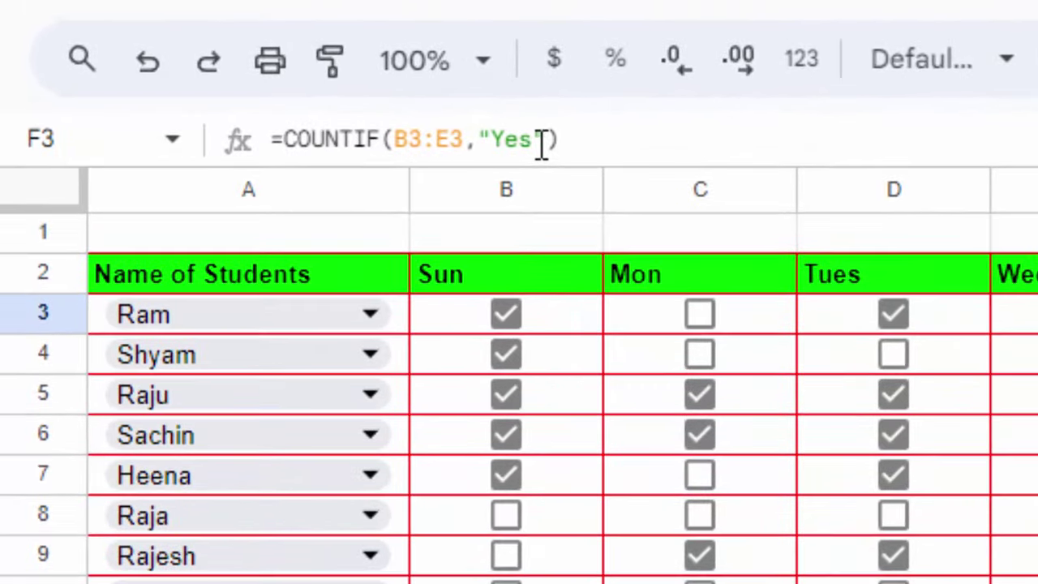
left_click(526, 134)
type("\"")
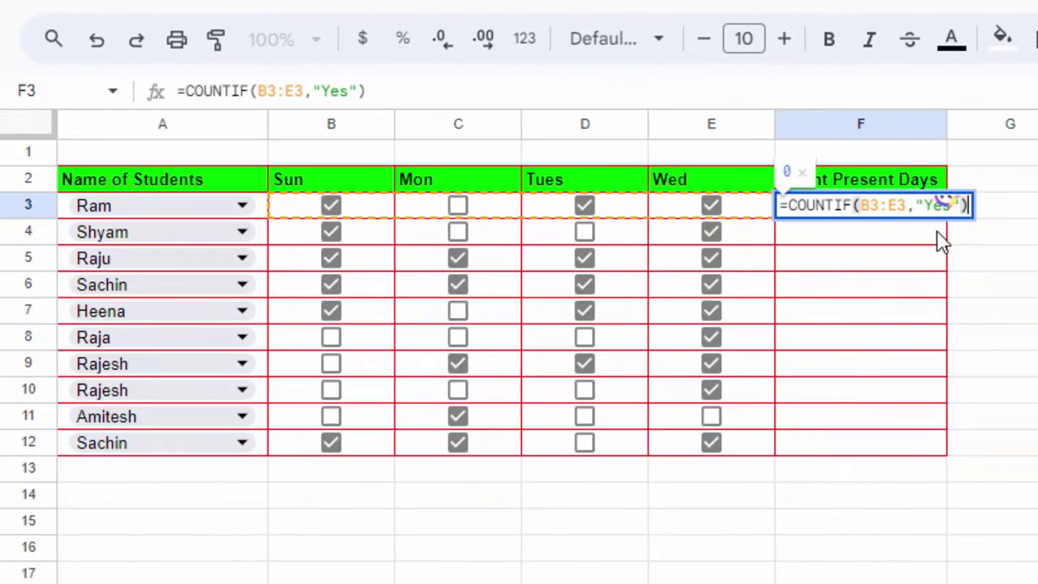
left_click(955, 205)
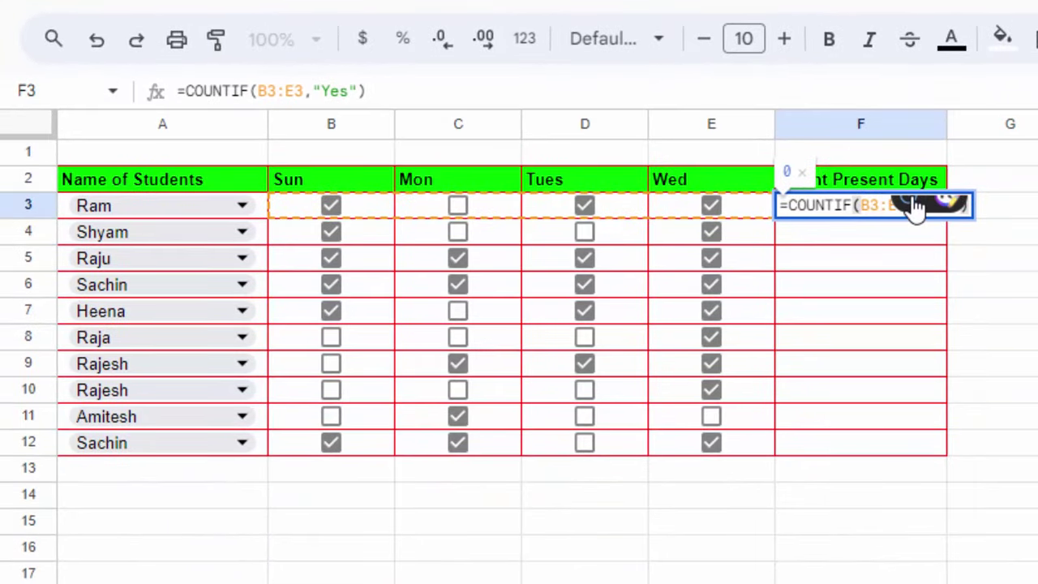
left_click(927, 205)
left_click(1005, 420)
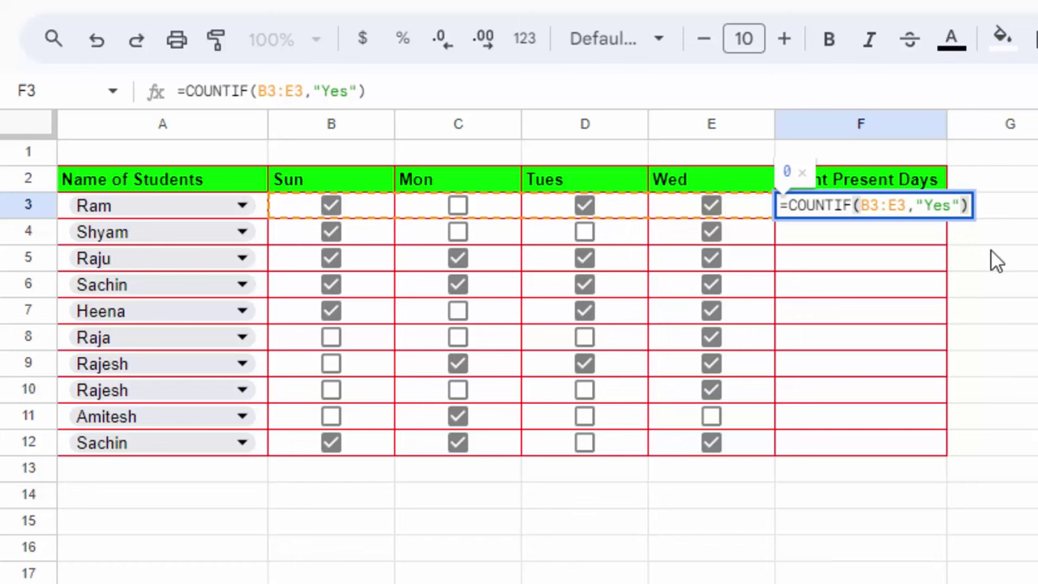
left_click(956, 205)
key("BackSpace")
key("BackSpace")
key("BackSpace")
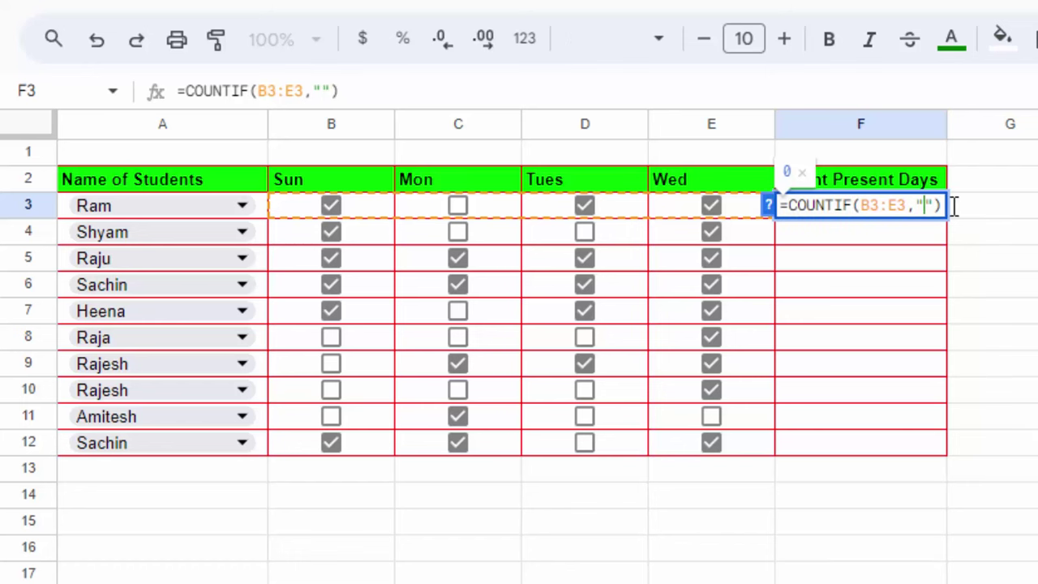
type("P")
key("Return")
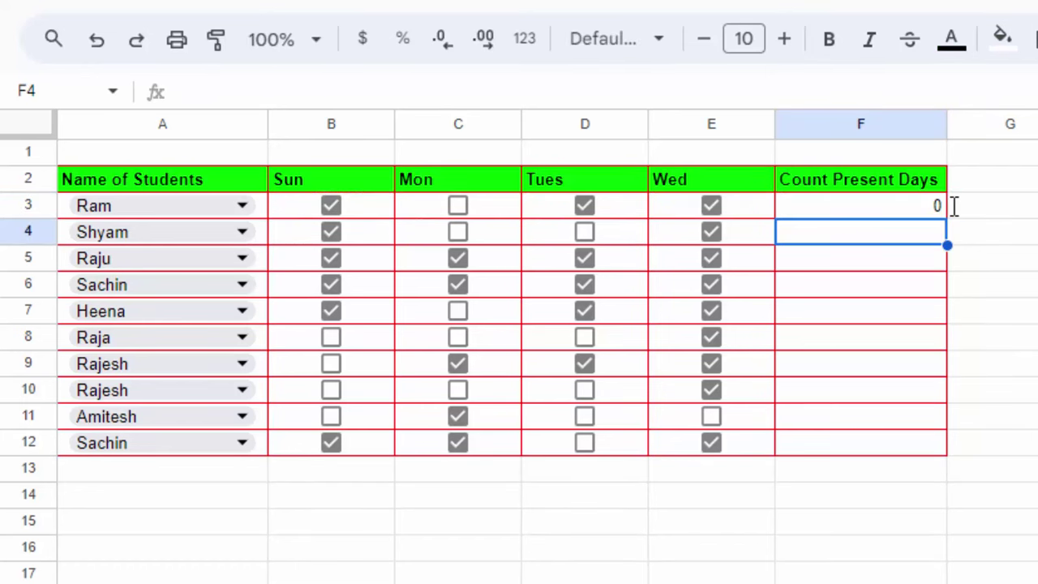
Change the criterion to True and autofill the COUNTIF formula down F4:F12
left_click(902, 209)
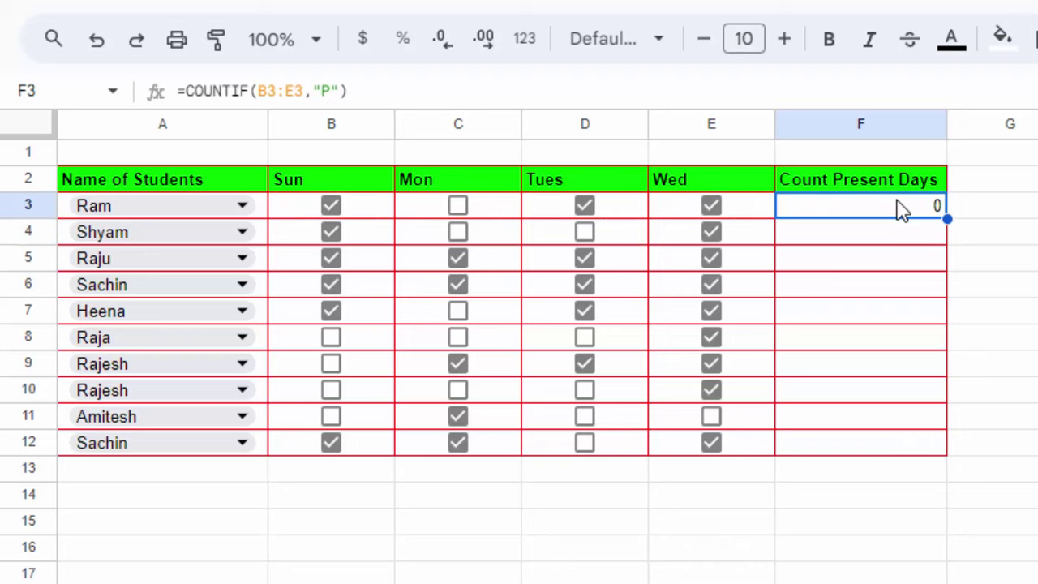
double_click(902, 209)
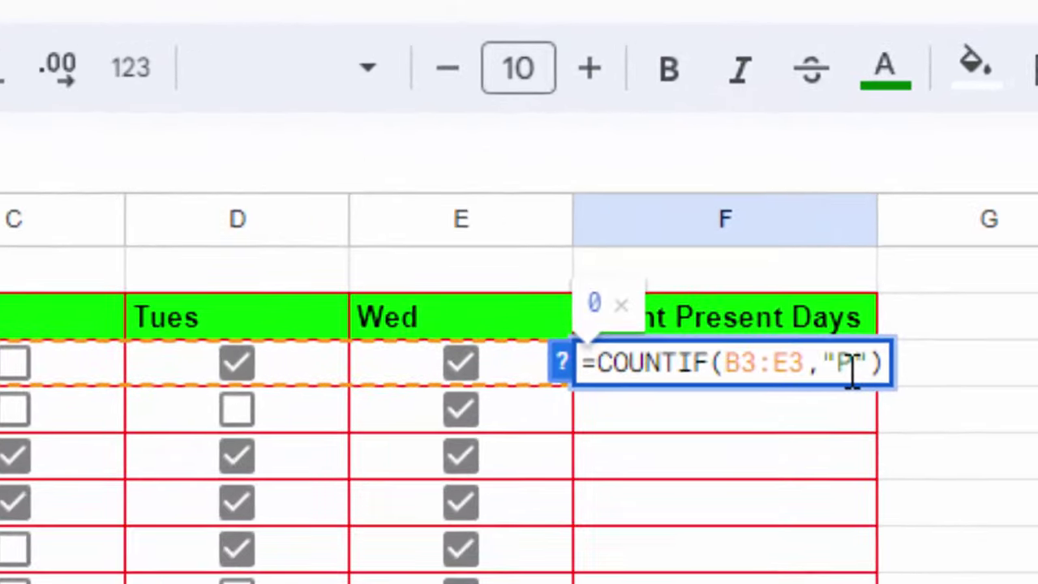
left_click(930, 206)
key("BackSpace")
type("Tr")
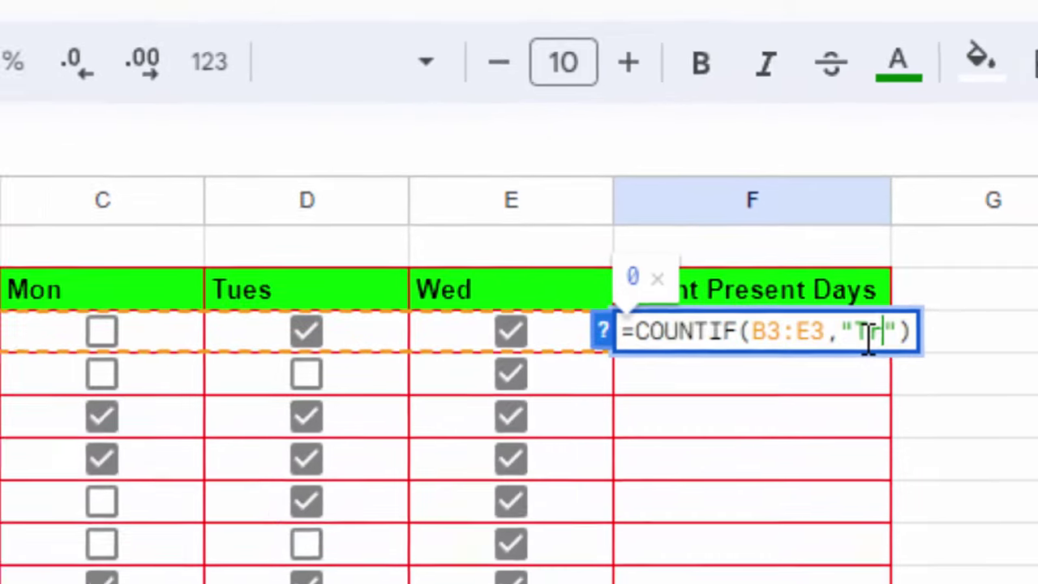
type("u")
type("e")
key("Return")
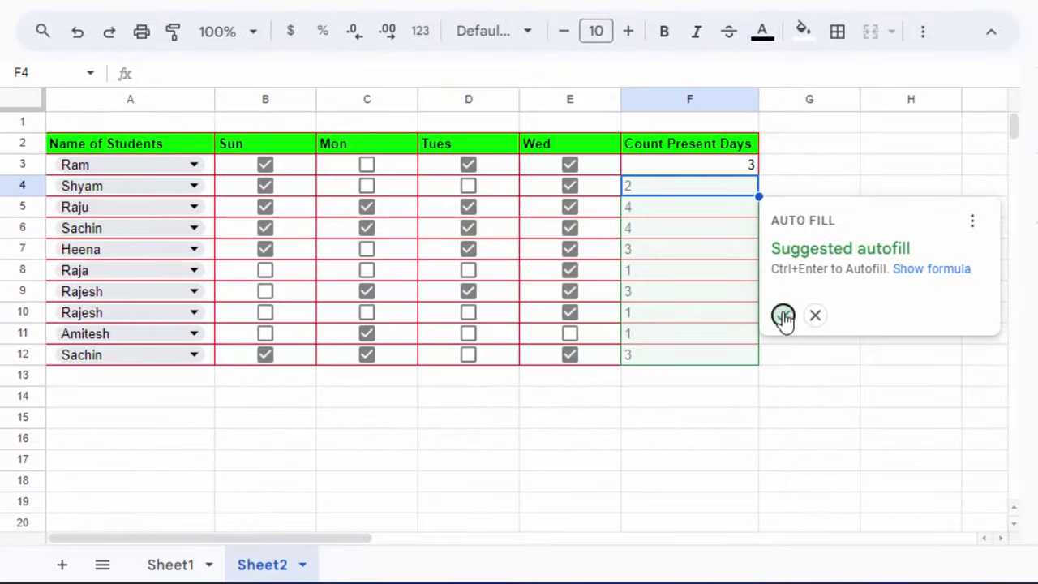
left_click(783, 314)
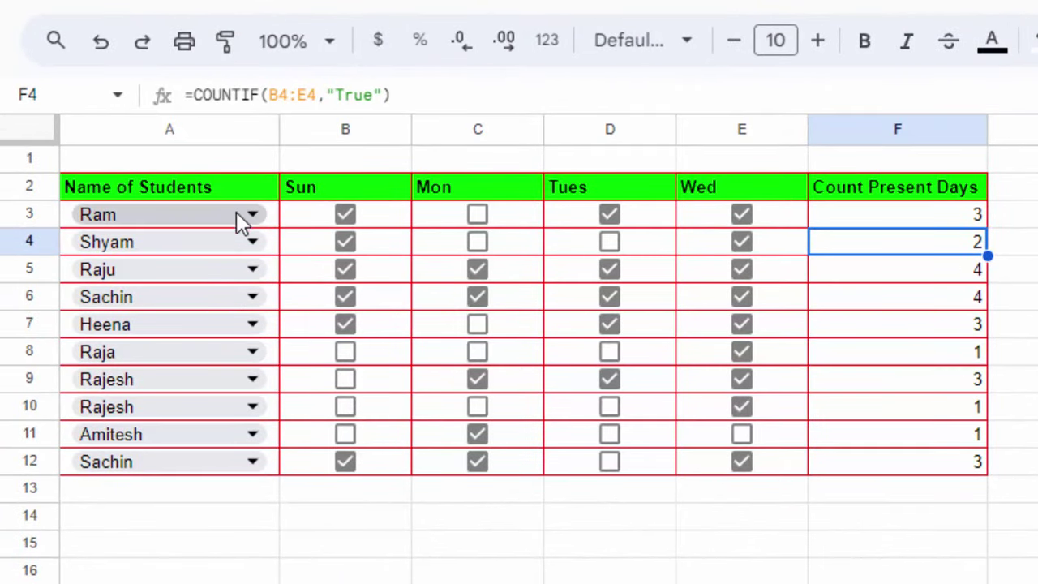
Copy the Name of Students header and names in A2:A12
left_click(243, 190)
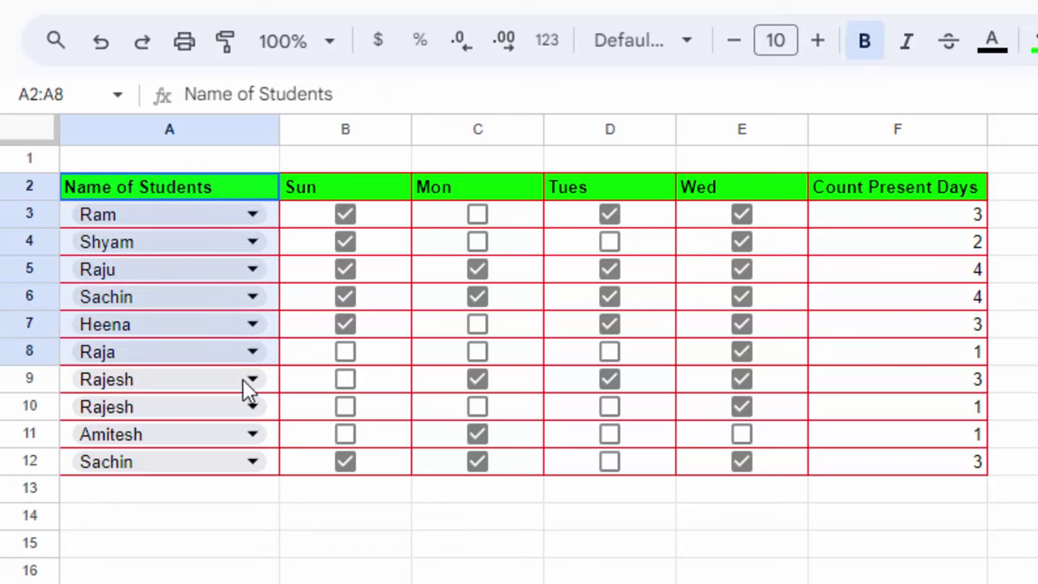
left_click_drag(247, 212, 238, 461)
right_click(239, 278)
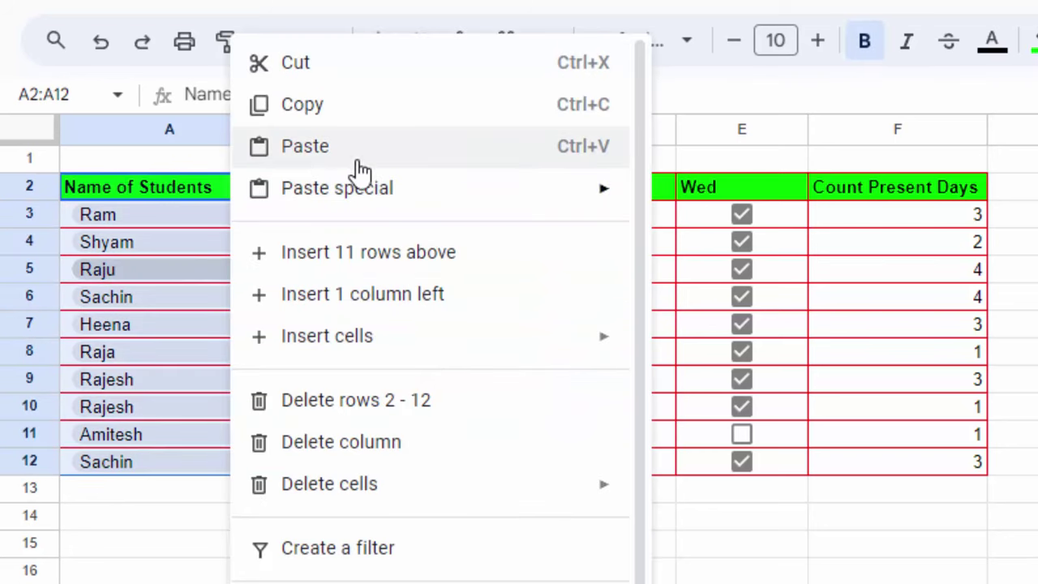
left_click(341, 83)
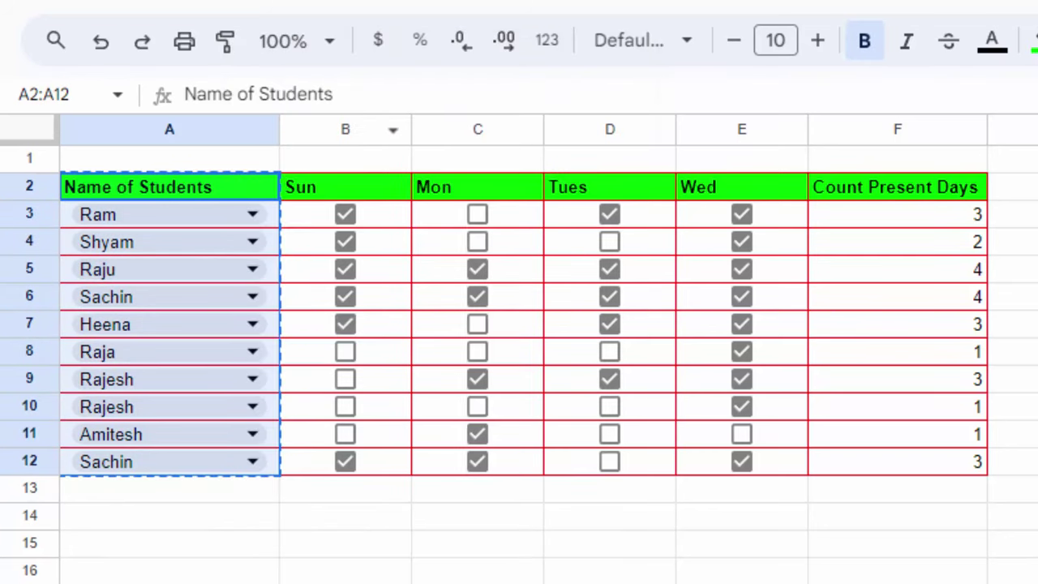
Paste the names into column B of a blank sheet and widen column B
left_click(198, 572)
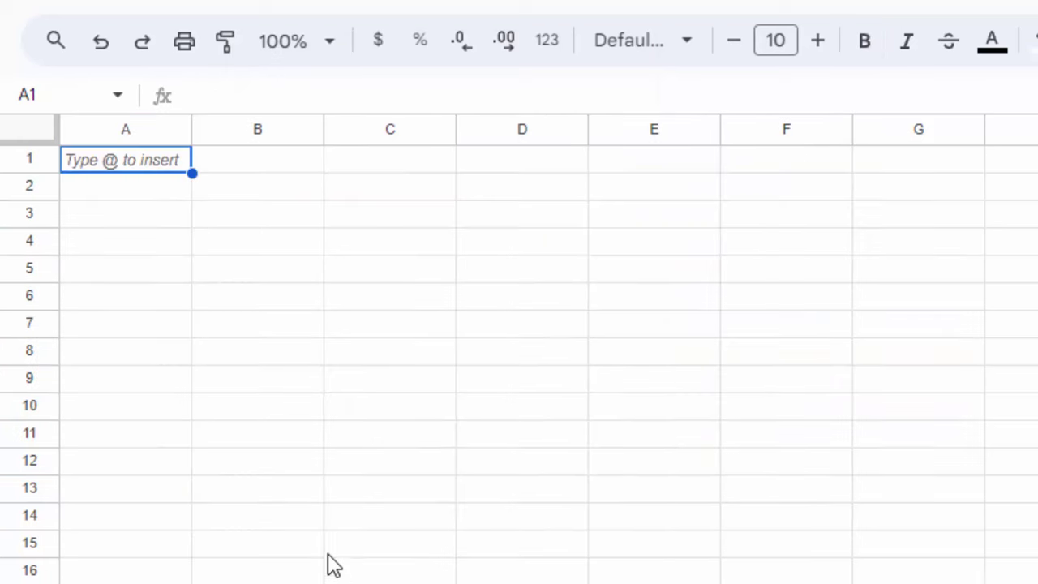
left_click(231, 226)
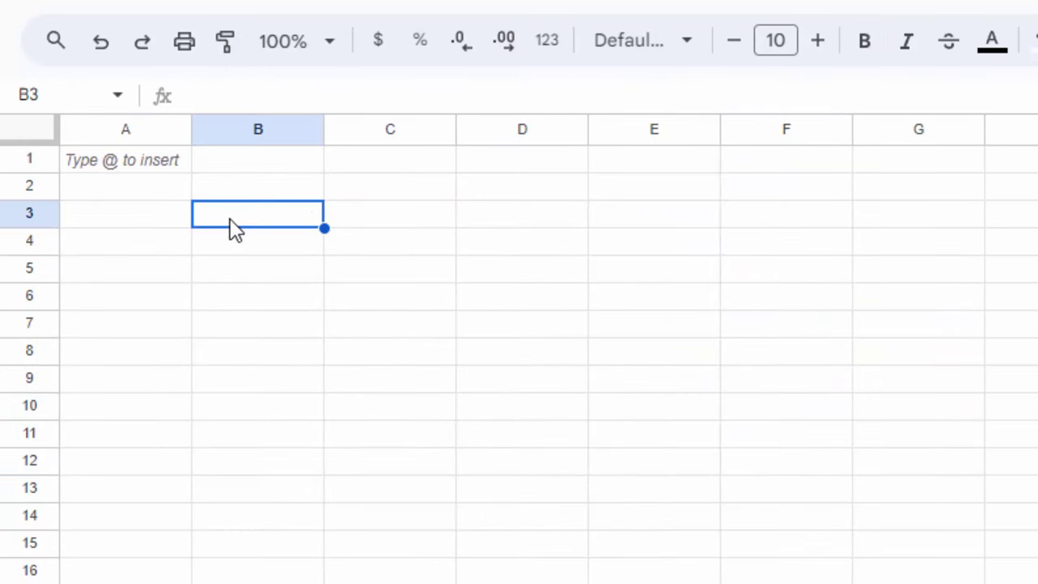
key("ctrl+v")
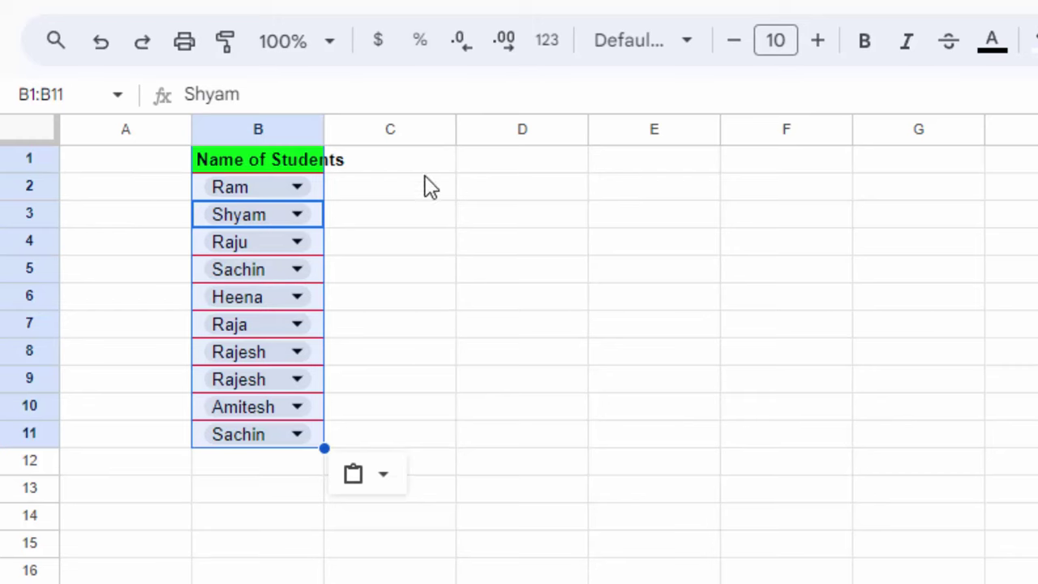
left_click_drag(325, 137, 406, 225)
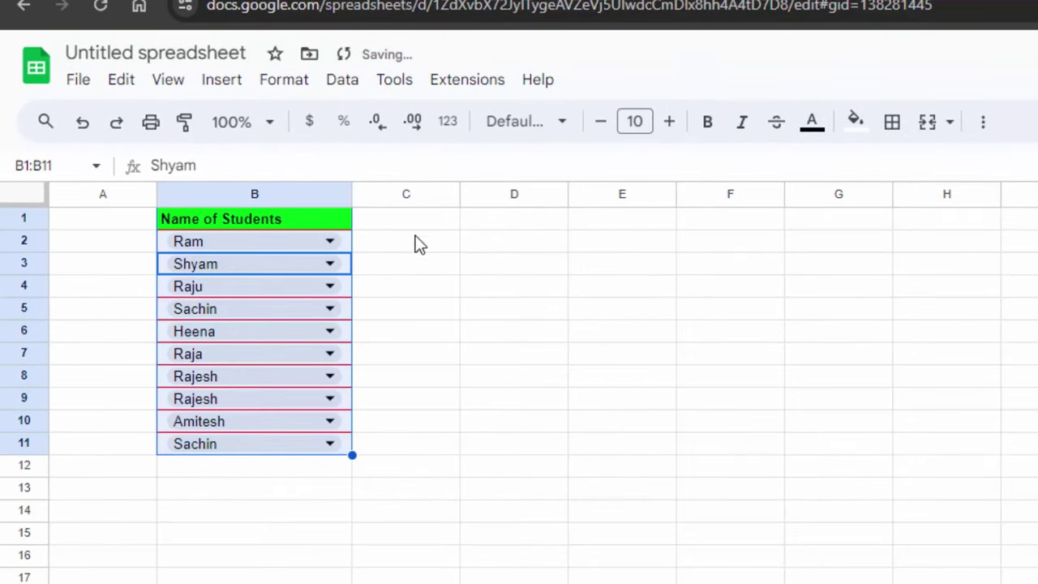
left_click(410, 227)
Put Mon in C1, autofill Tue, Wed, Thu across D1:F1, and add Total Present Days in G1
type("S")
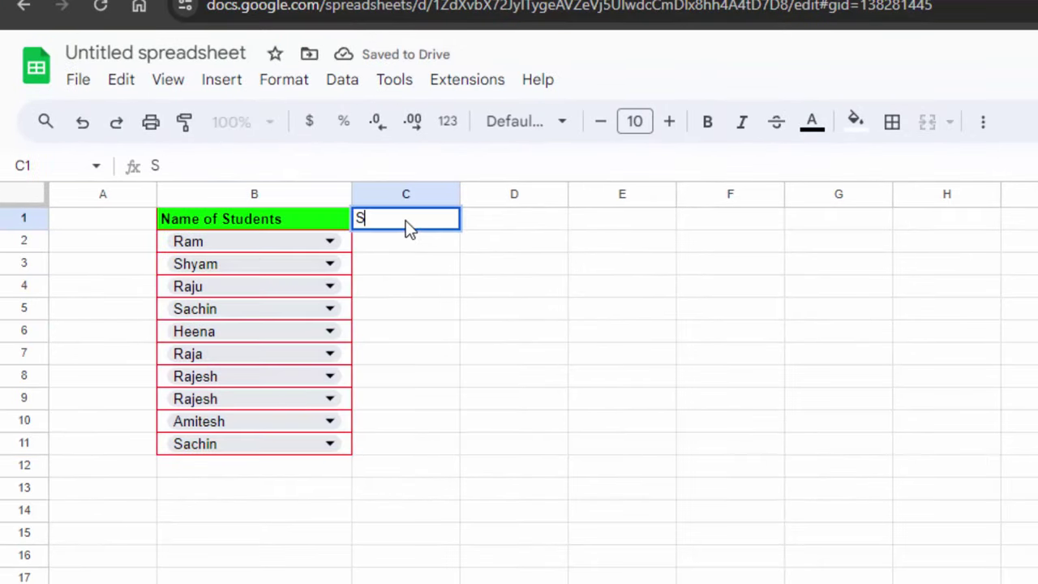
key("BackSpace")
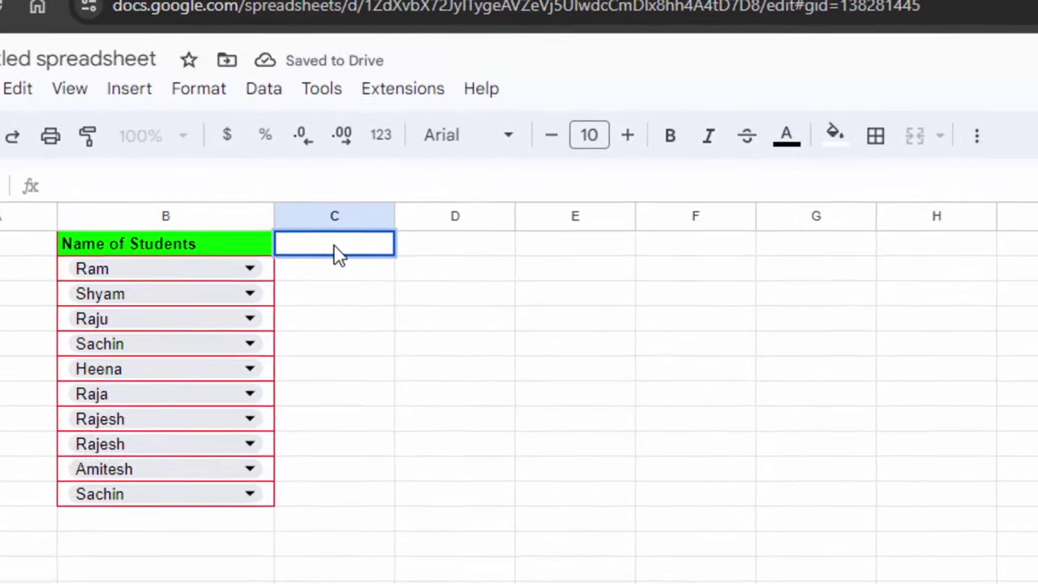
type("Mon")
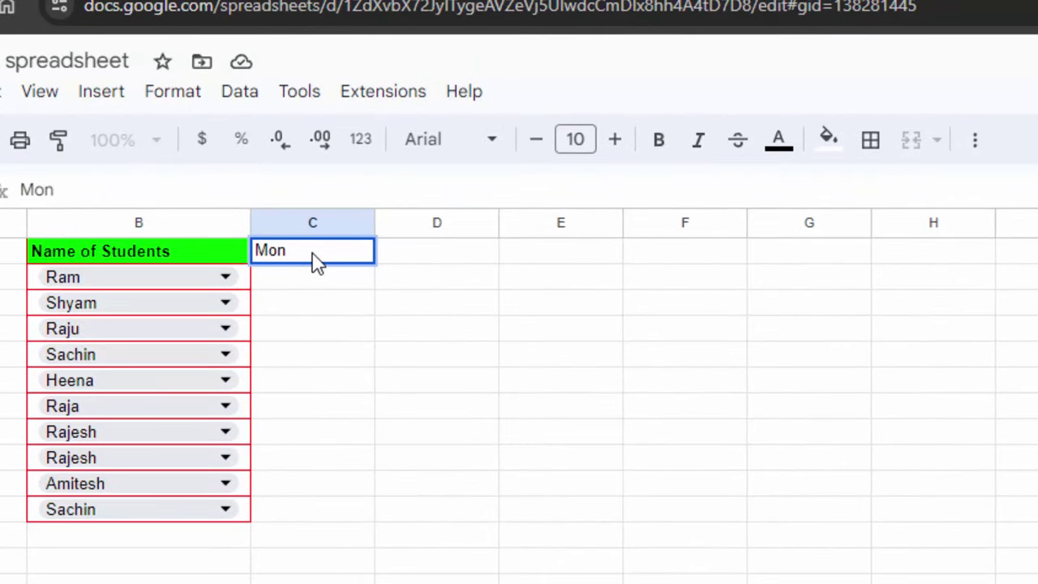
key("Tab")
left_click(340, 260)
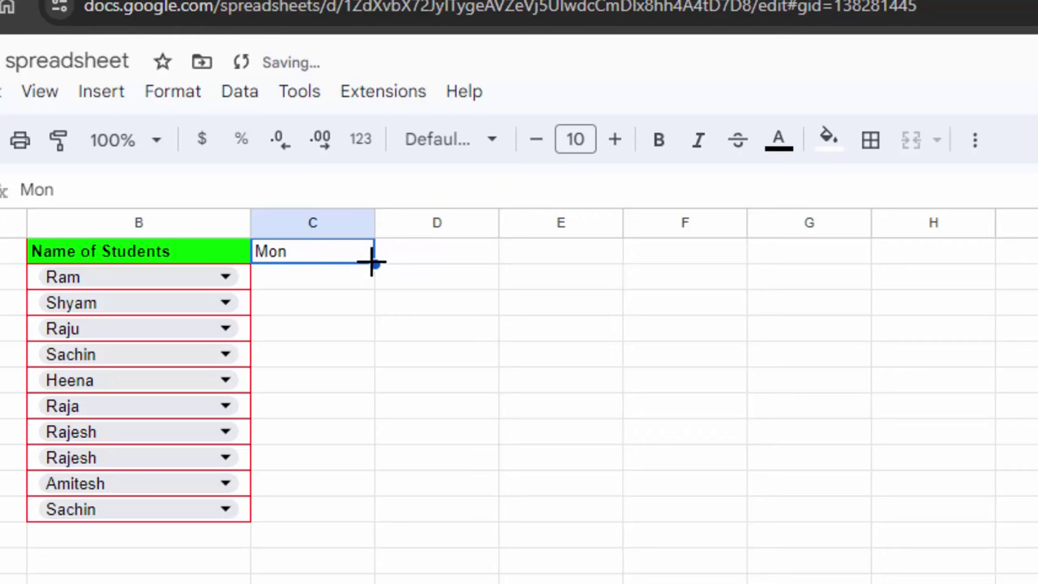
left_click_drag(373, 262, 527, 289)
left_click_drag(602, 283, 654, 276)
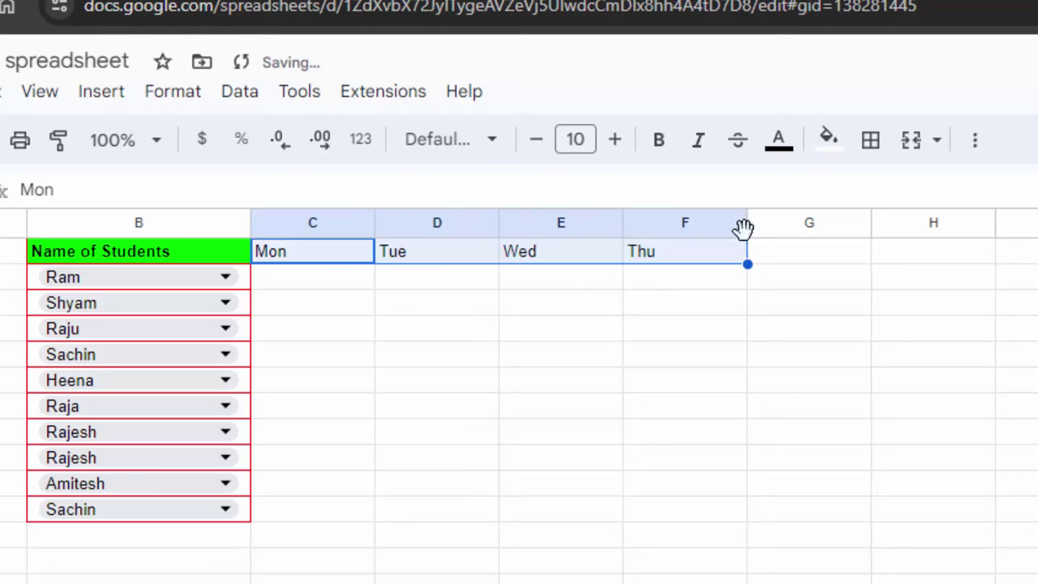
left_click(791, 258)
type("T")
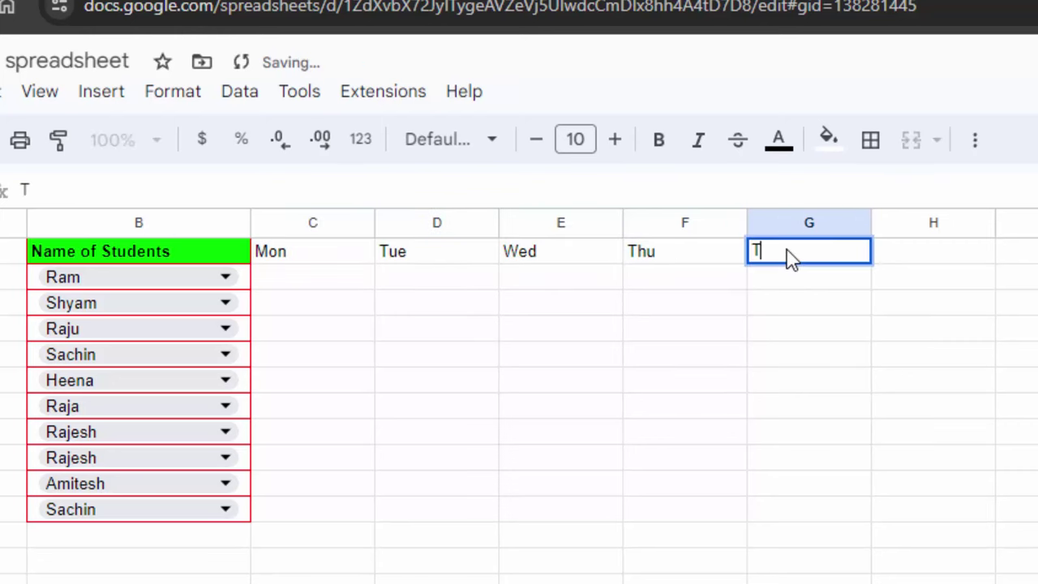
type("otal P")
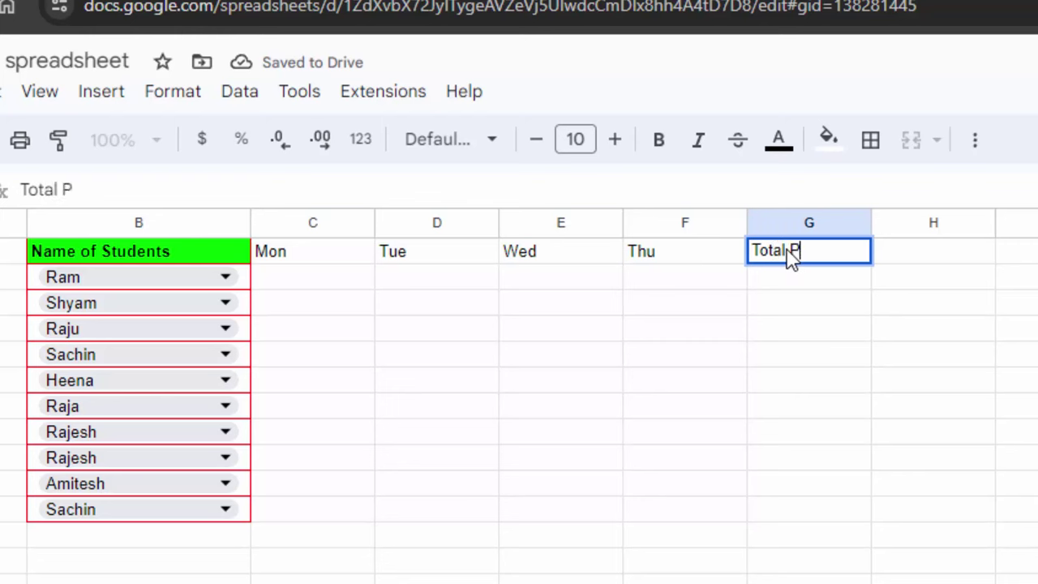
type("resent D")
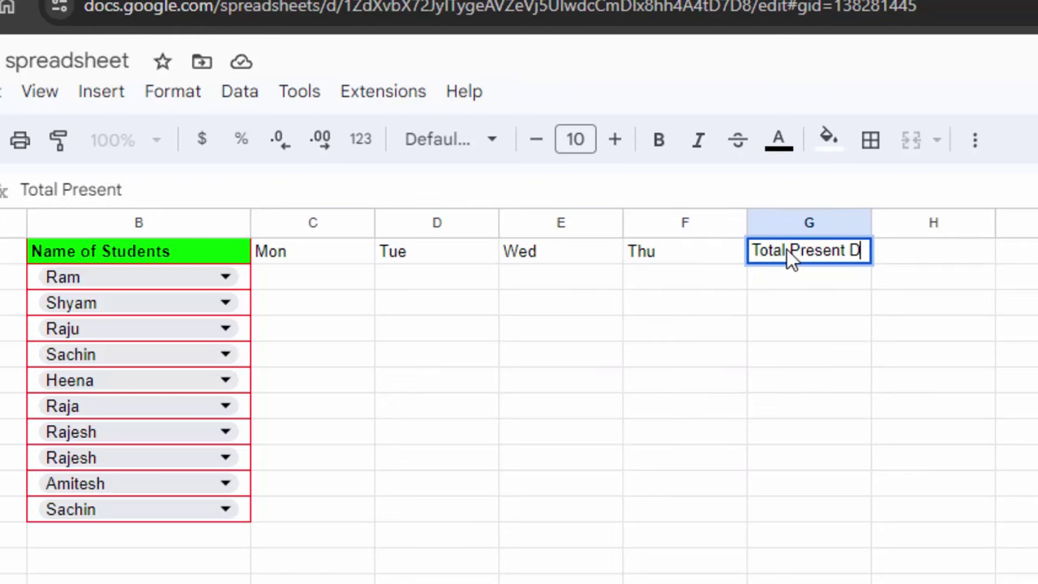
type("ays")
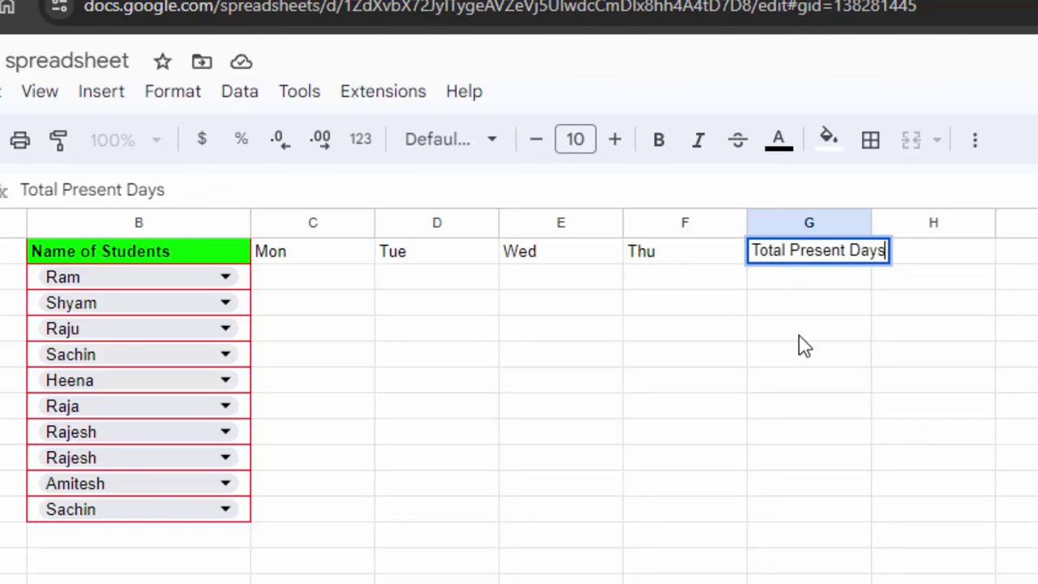
left_click(799, 345)
Widen column G and apply red All borders to the table B1:G11
left_click_drag(872, 222, 914, 285)
left_click_drag(221, 256, 844, 519)
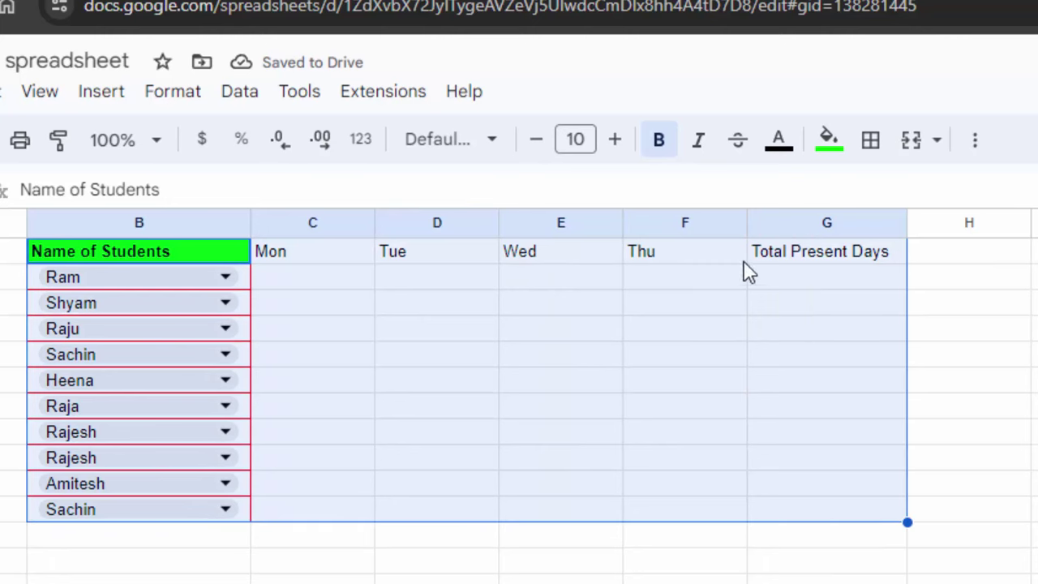
left_click(870, 139)
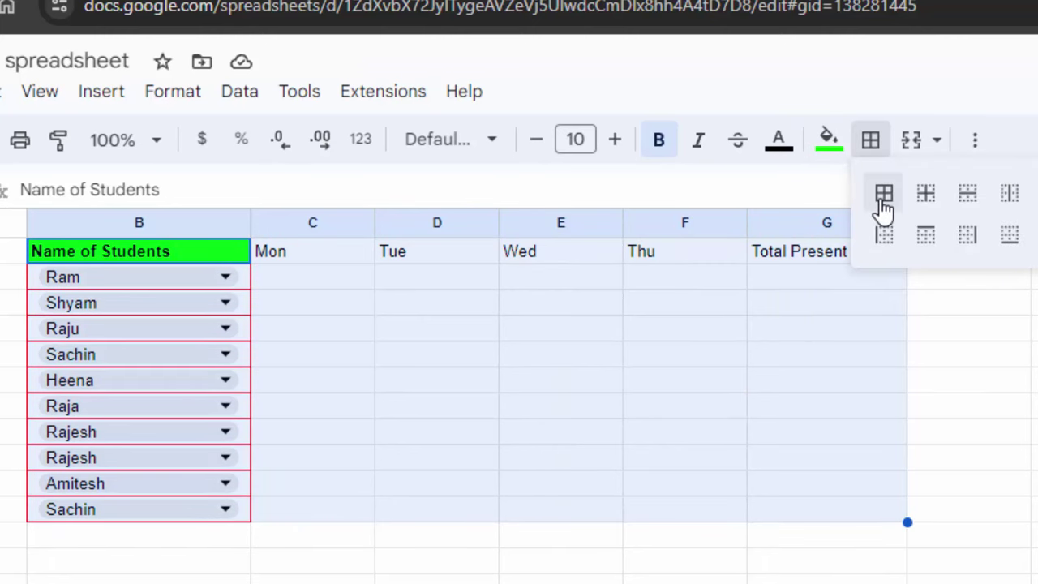
left_click(884, 193)
left_click(1034, 409)
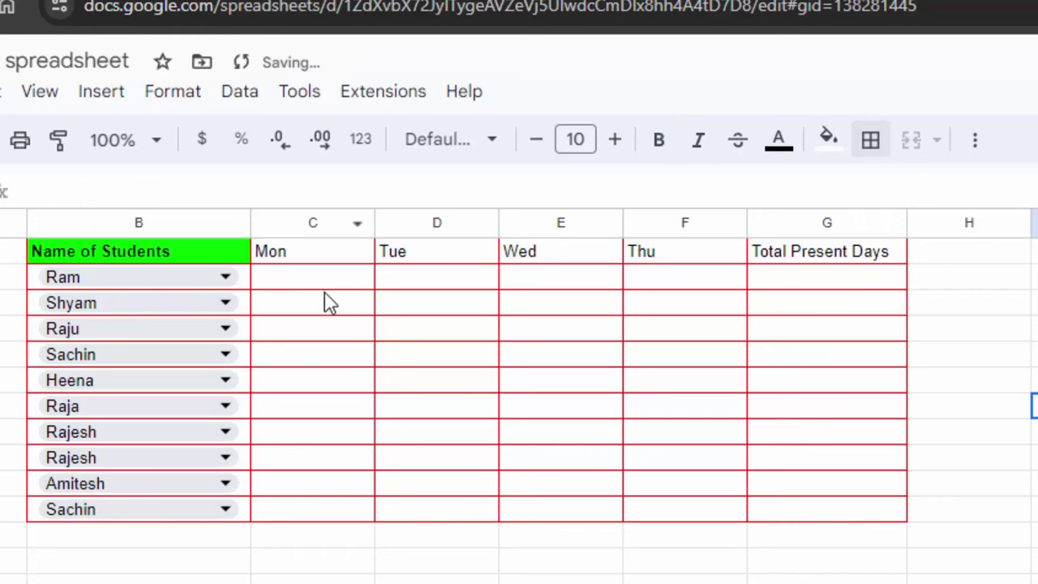
left_click_drag(321, 290, 695, 513)
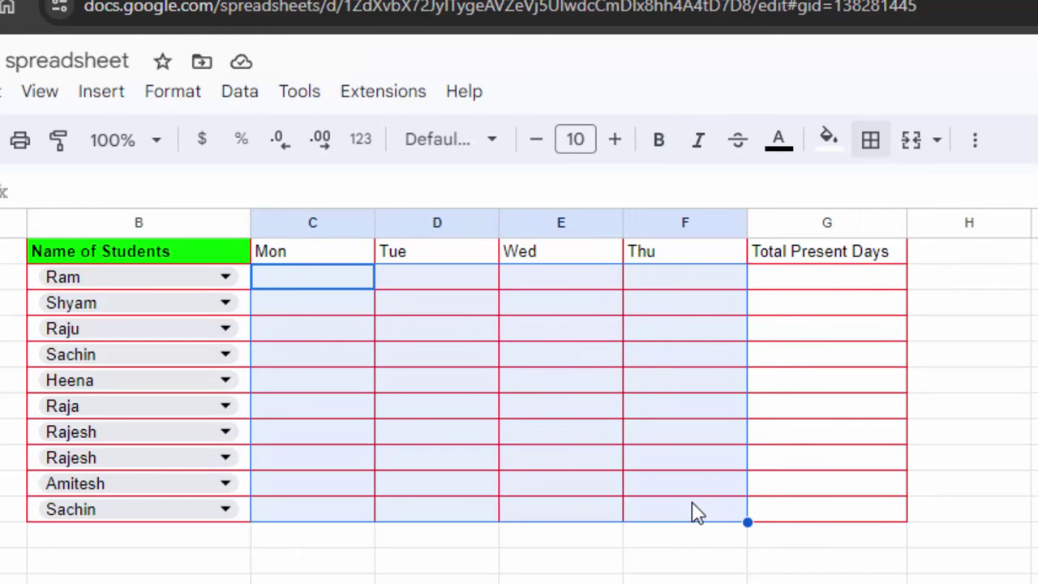
Turn the day cells into checkboxes, then tick Ram's Mon–Wed and Shyam's Mon–Thu boxes
left_click(83, 97)
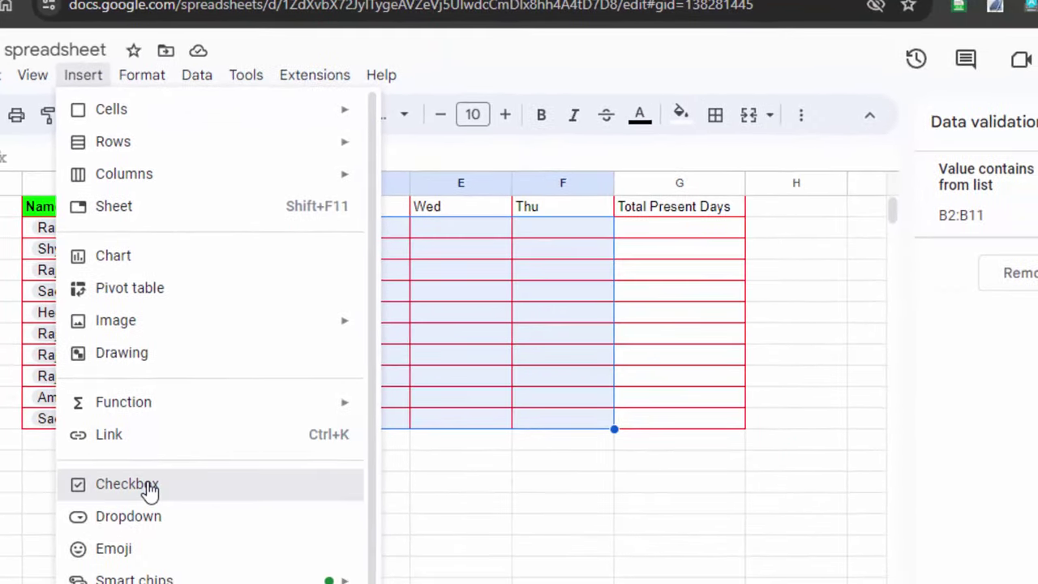
left_click(105, 515)
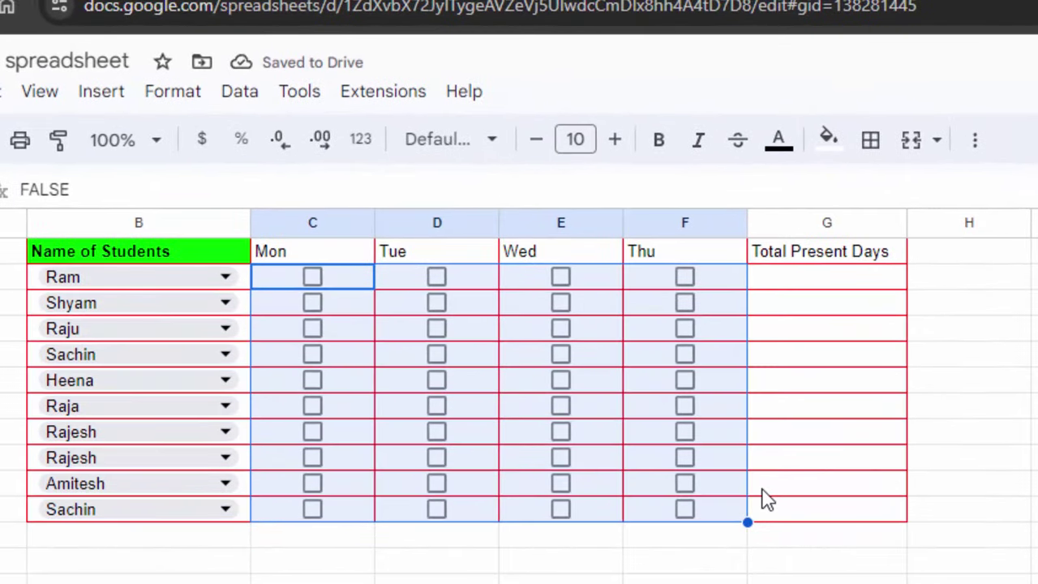
left_click(313, 277)
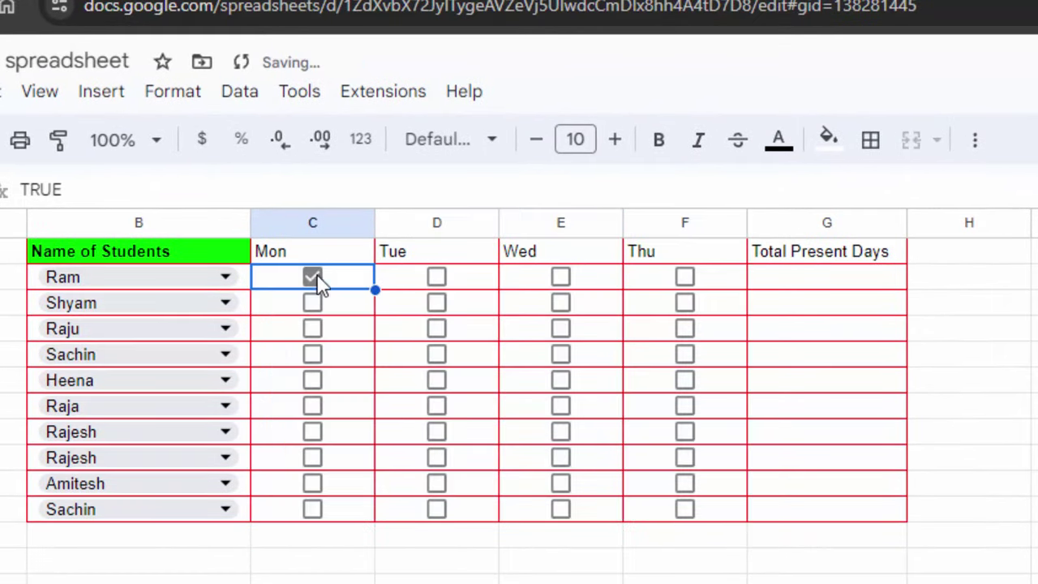
left_click(437, 277)
left_click(562, 279)
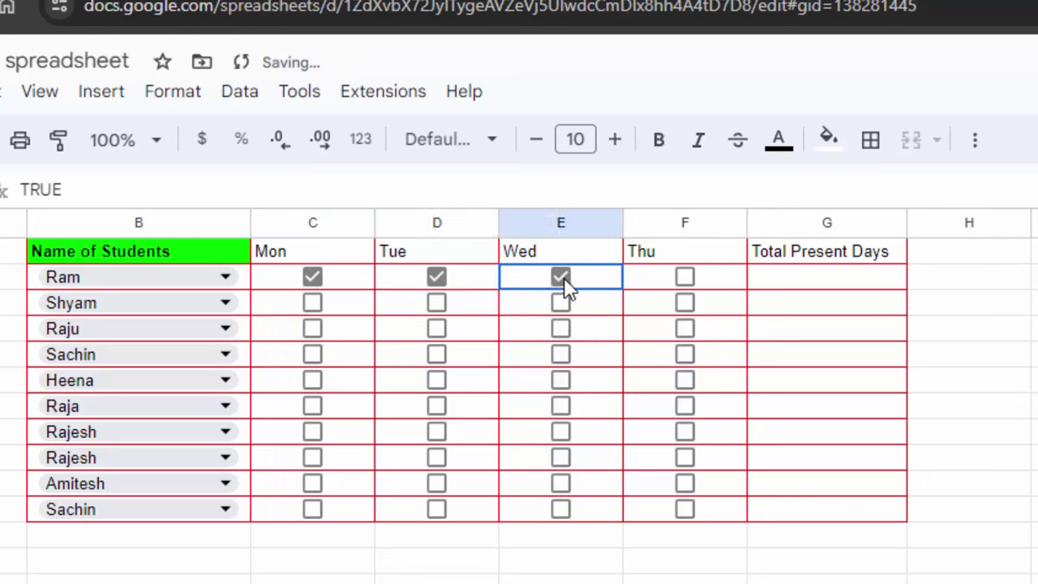
left_click(313, 304)
left_click(437, 303)
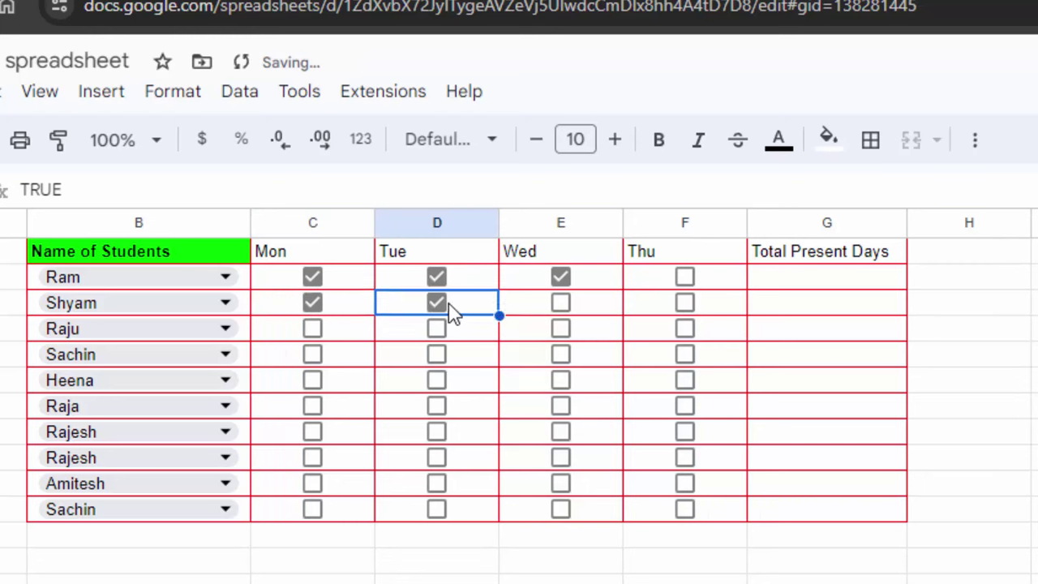
left_click(561, 304)
left_click(686, 304)
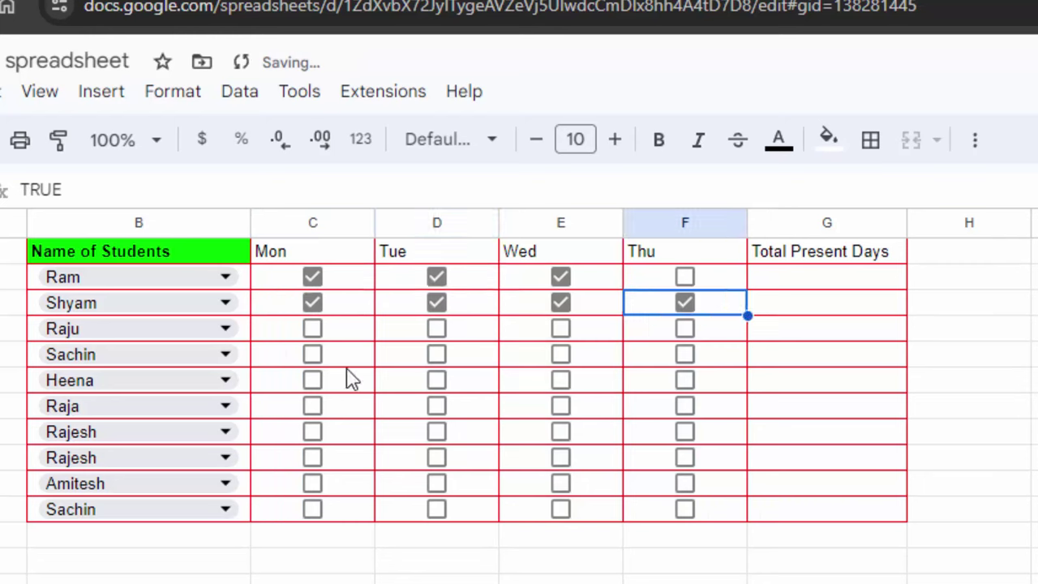
Tick Raju's Mon and Wed, the other students' Mon boxes, and the Tue boxes back up the list
left_click(314, 339)
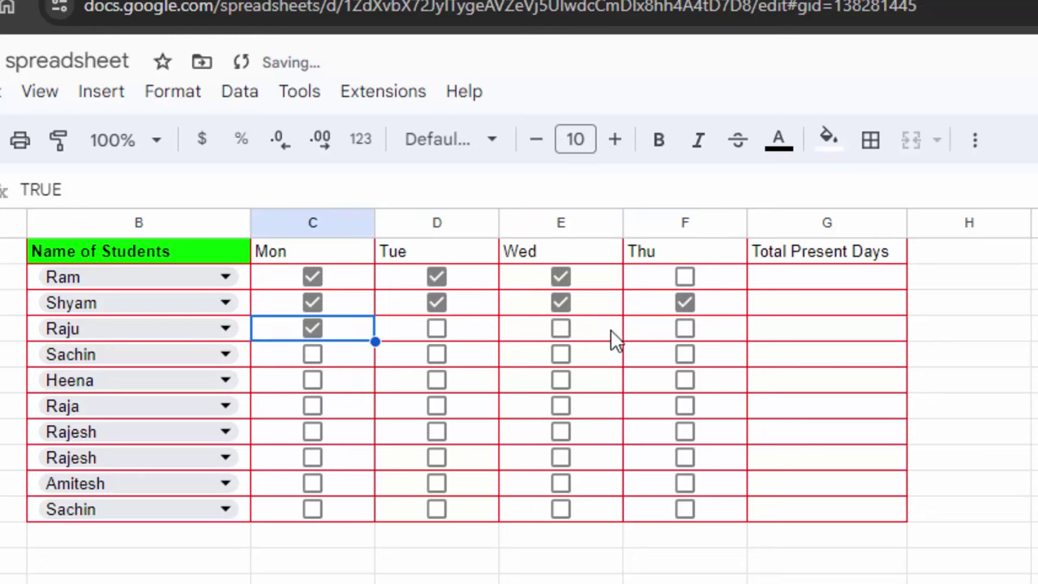
left_click(563, 331)
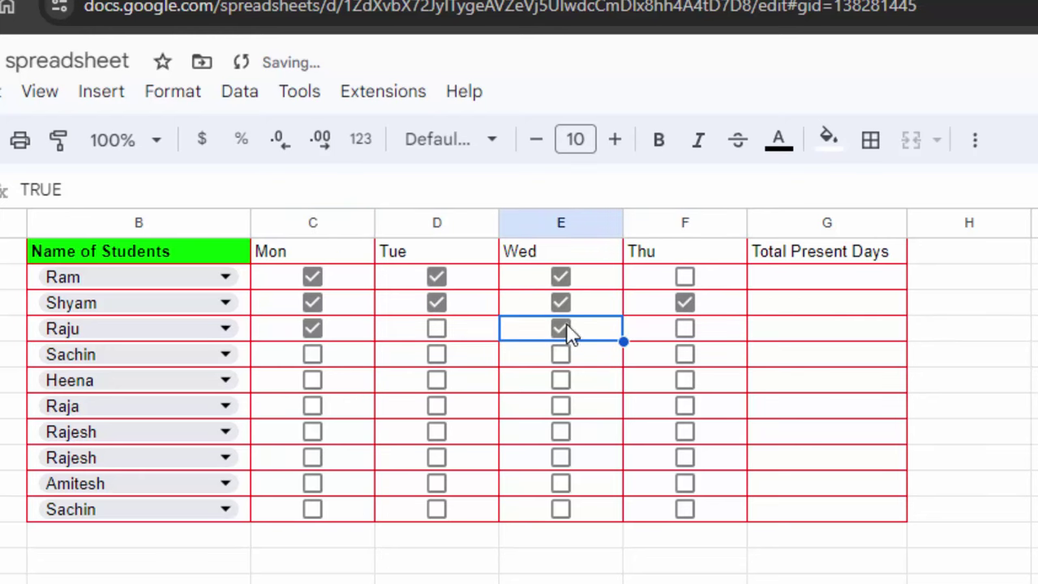
left_click(310, 409)
left_click(312, 431)
left_click(312, 457)
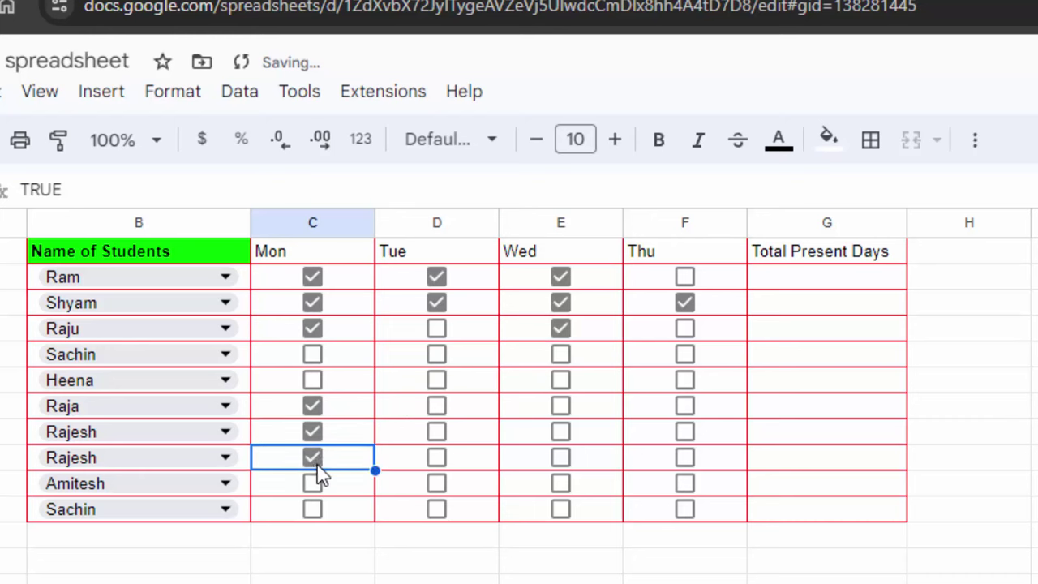
left_click(313, 484)
left_click(313, 519)
left_click(312, 519)
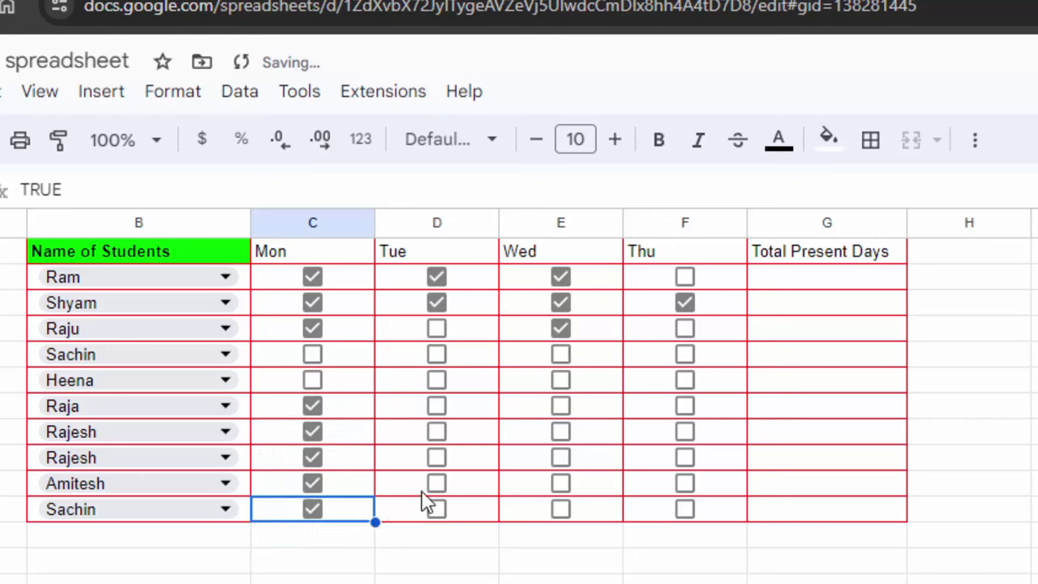
left_click(438, 511)
left_click(442, 483)
left_click(451, 459)
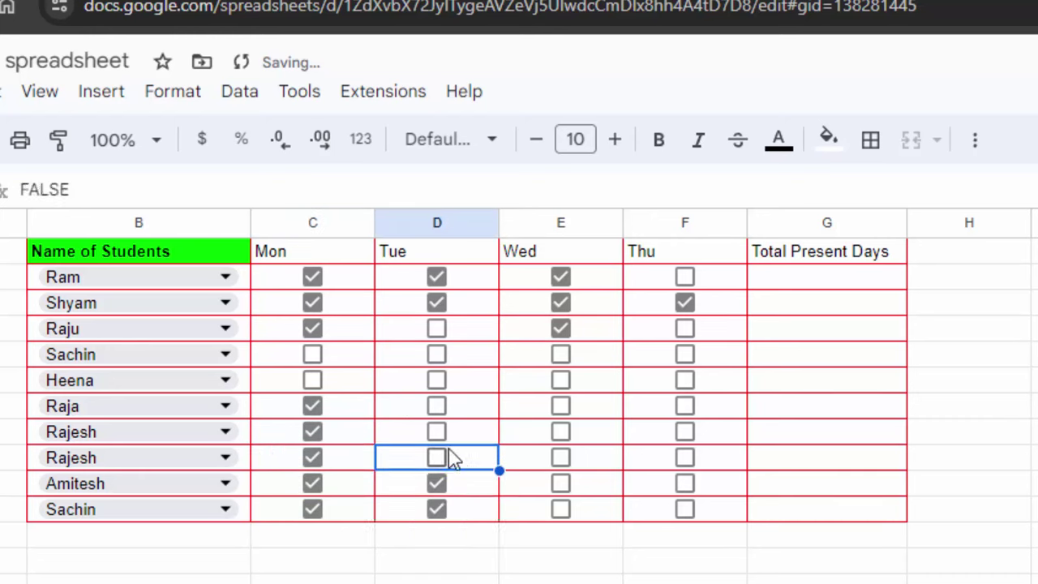
left_click(438, 432)
left_click(440, 407)
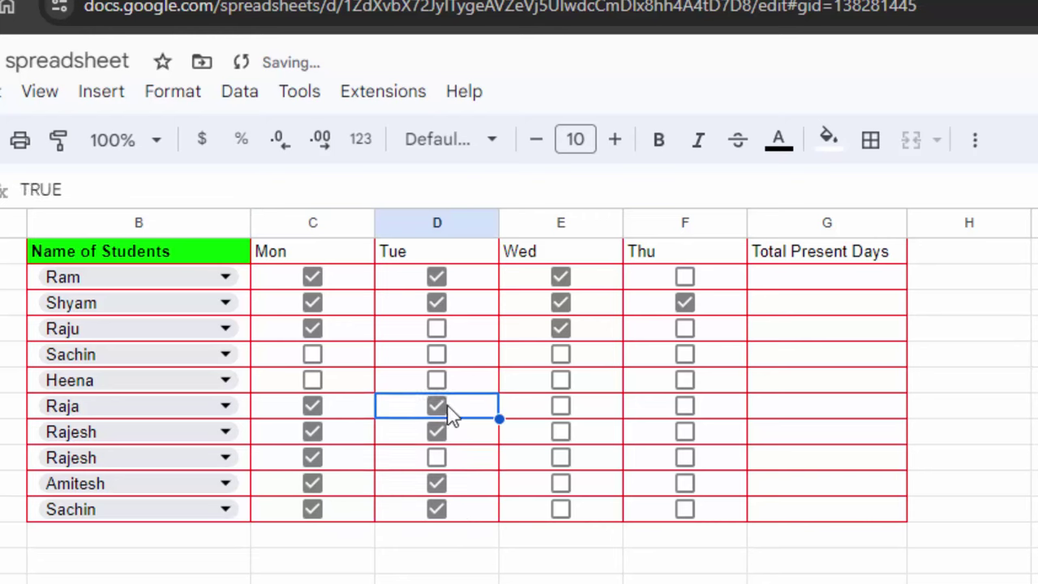
left_click(440, 380)
left_click(440, 355)
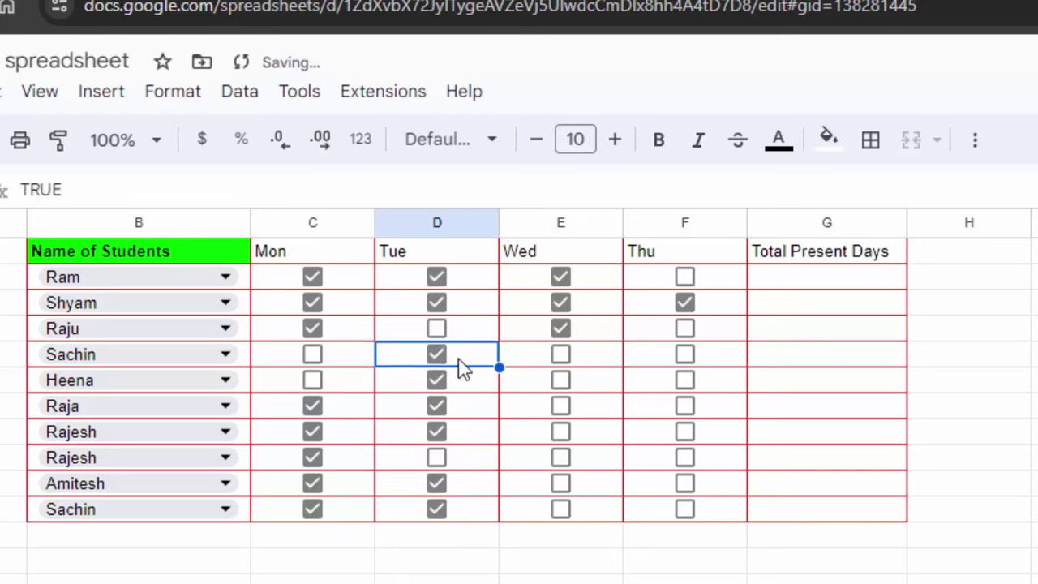
Tick the Wed and Thu boxes for Sachin, Heena, Raja, both Rajeshes, Amitesh and the last Sachin
left_click(566, 357)
left_click(568, 381)
left_click(570, 407)
left_click(567, 432)
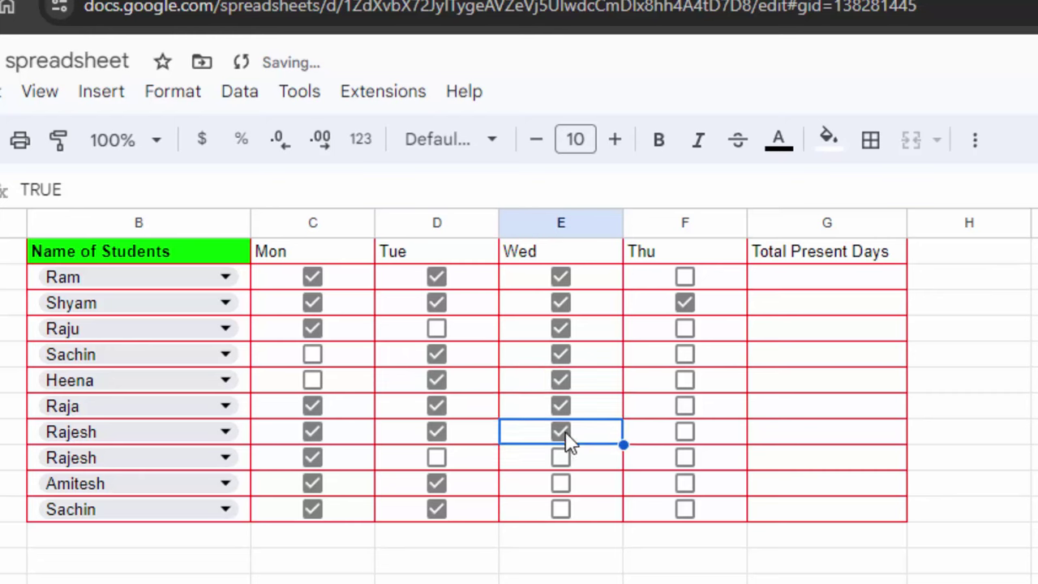
left_click(564, 459)
left_click(561, 483)
left_click(562, 509)
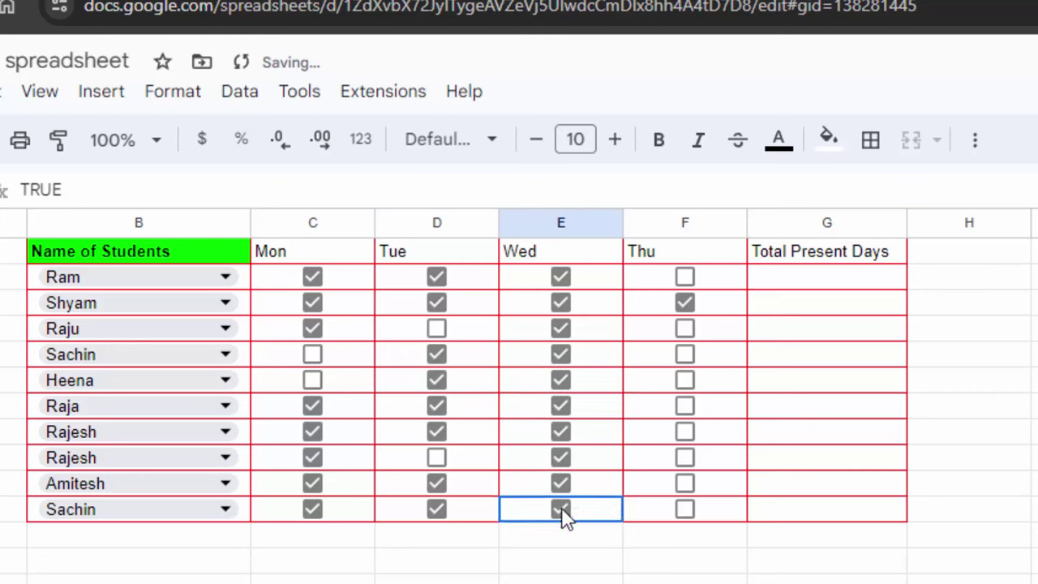
left_click(686, 511)
left_click(686, 483)
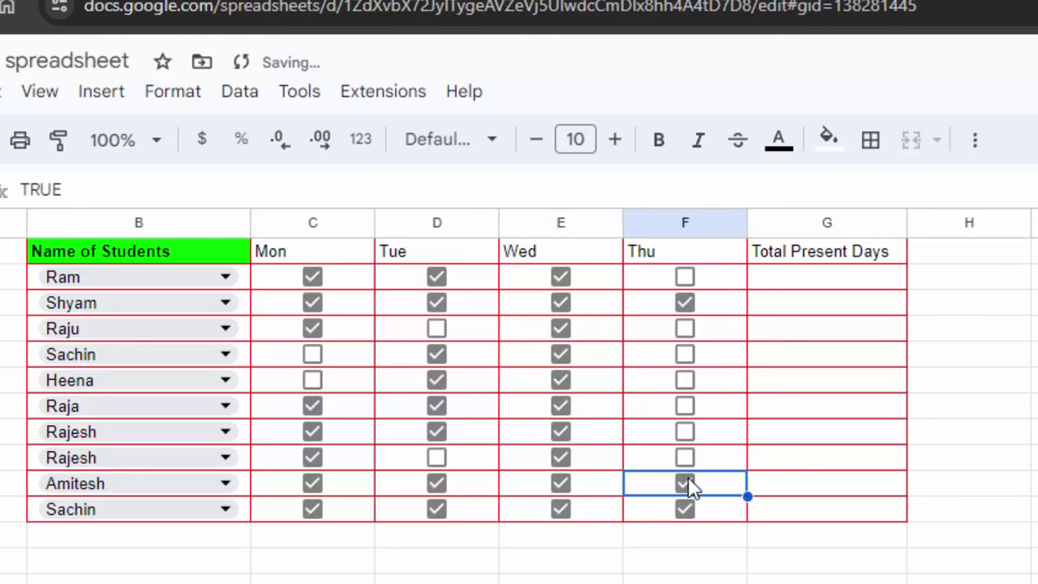
left_click(685, 431)
left_click(685, 380)
left_click(685, 354)
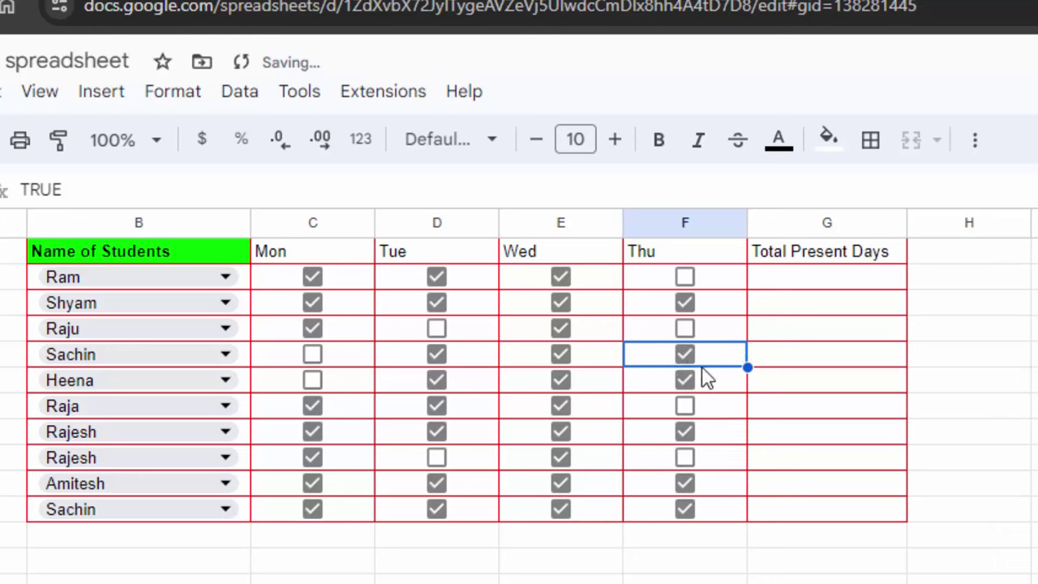
left_click(838, 287)
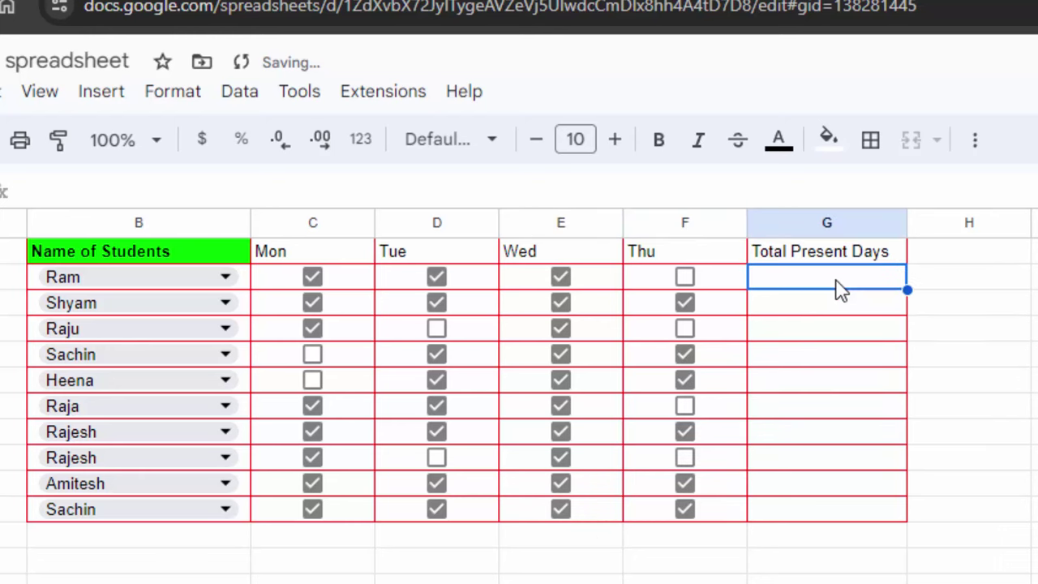
Enter =COUNTIF(C2:F2,"True") in G2 and autofill it down to G11
type("=")
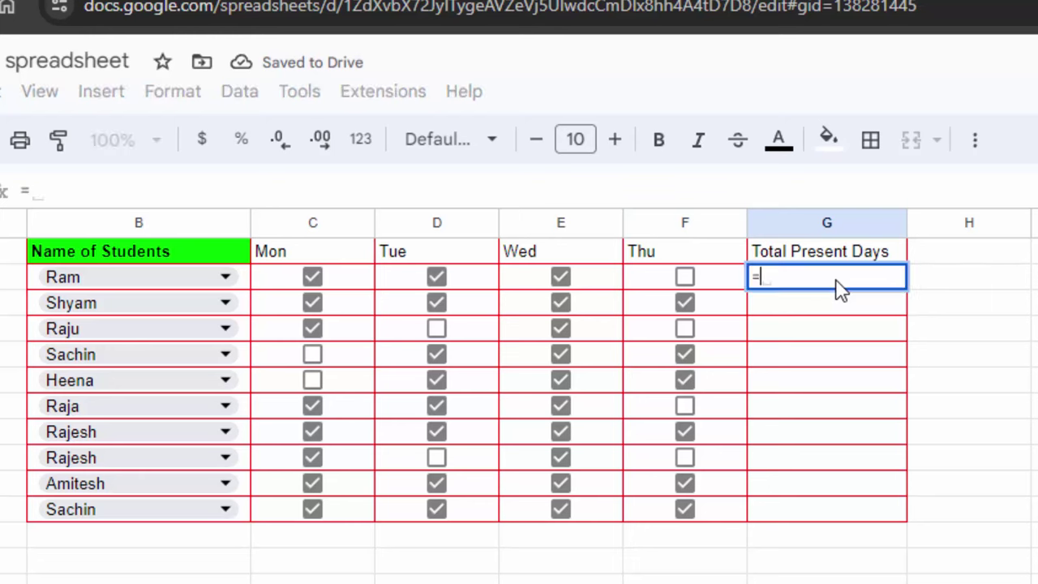
type("countif")
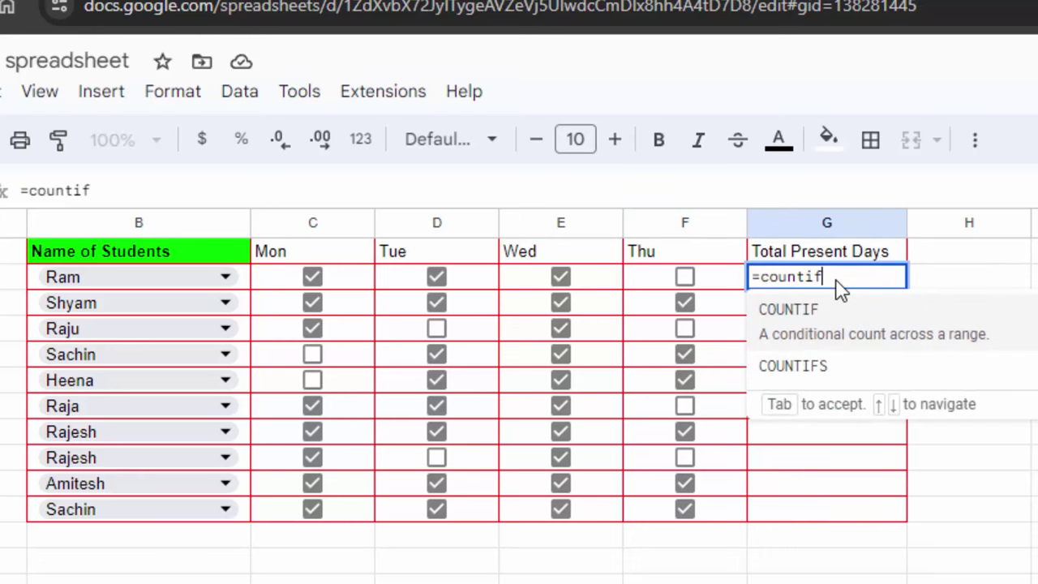
key("Tab")
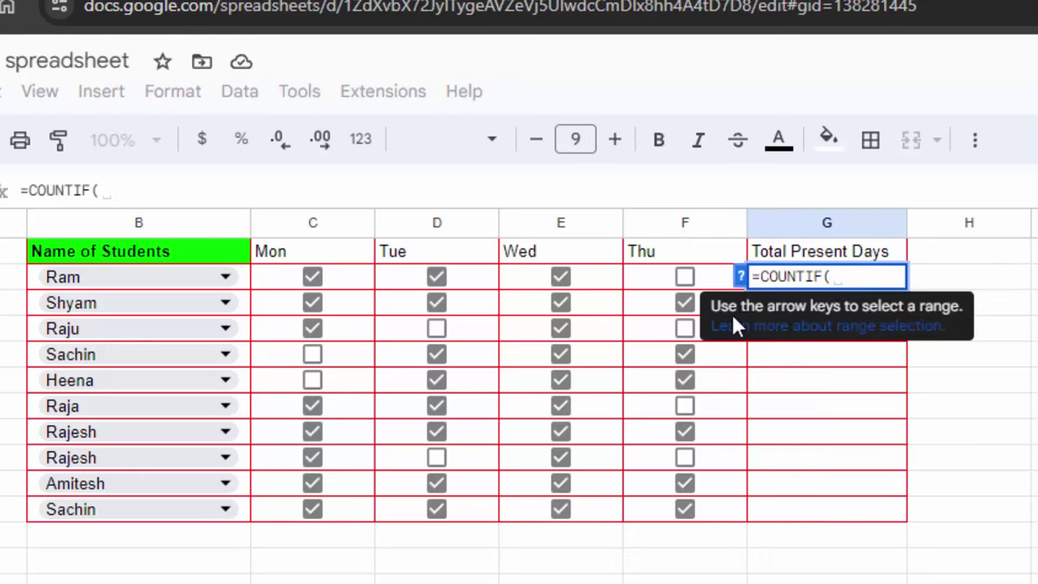
left_click_drag(313, 276, 685, 280)
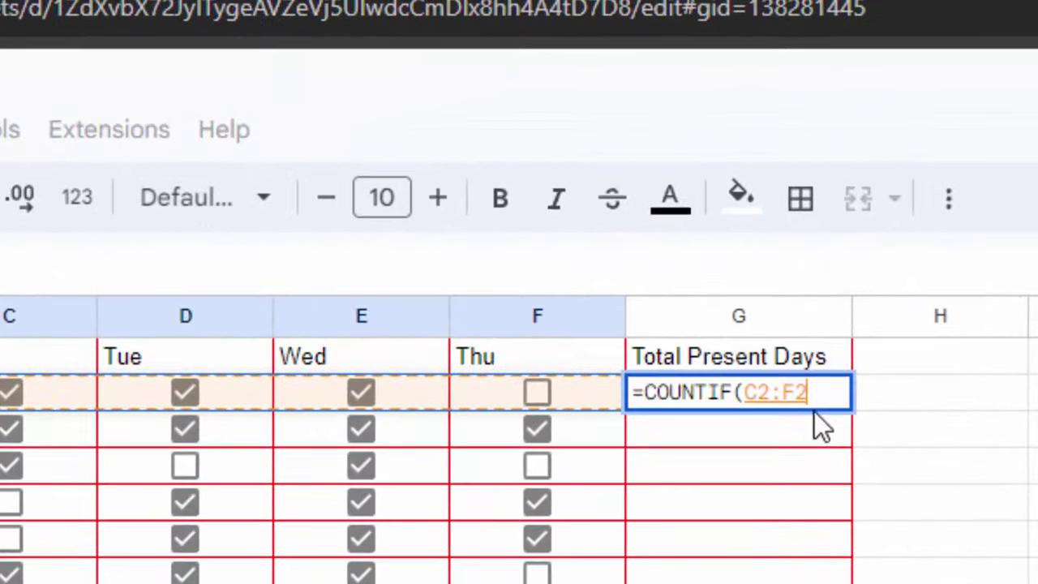
type(",\"")
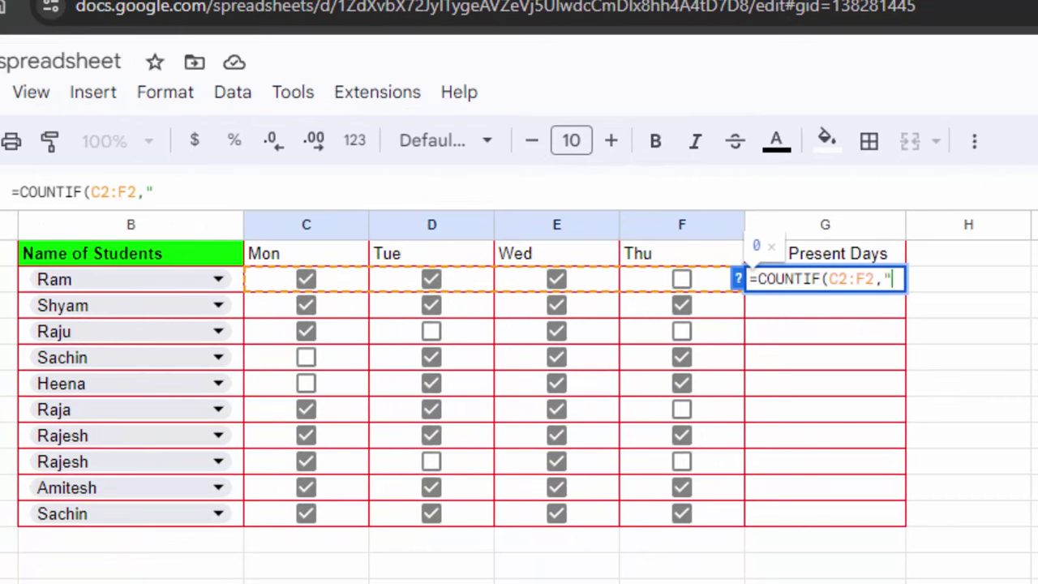
type("a")
key("BackSpace")
type("u")
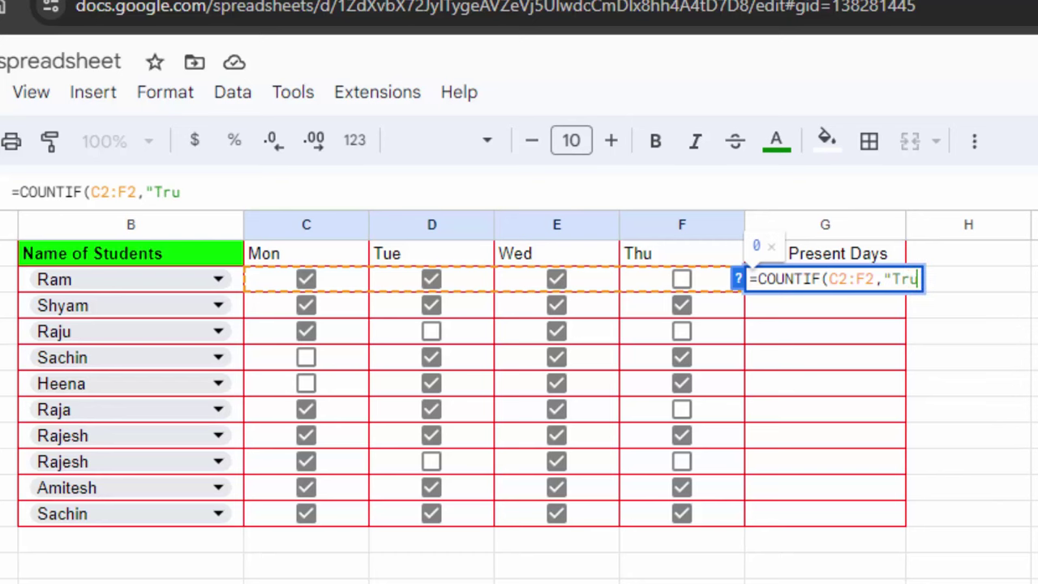
type("e\")")
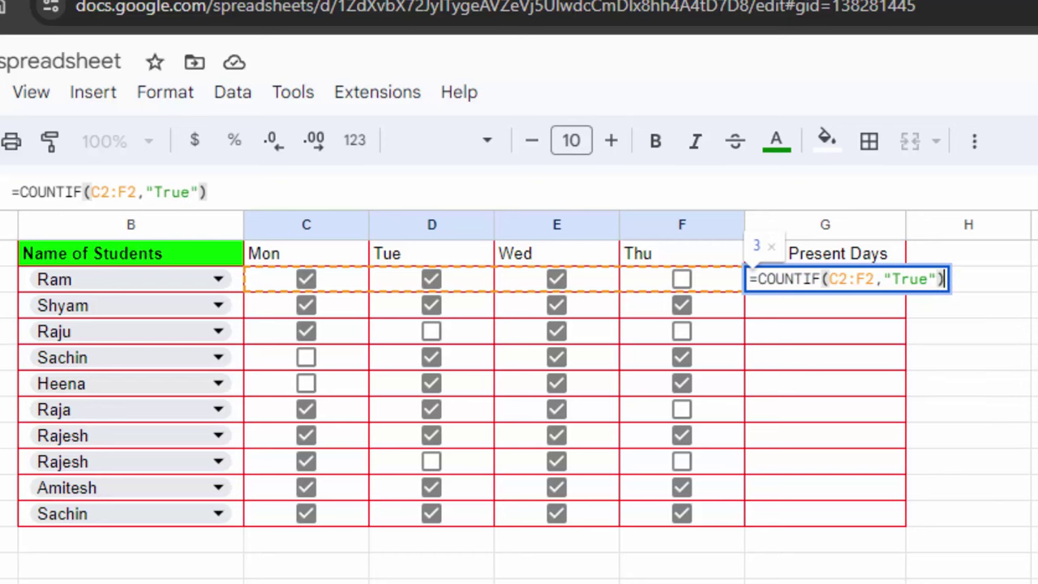
key("Return")
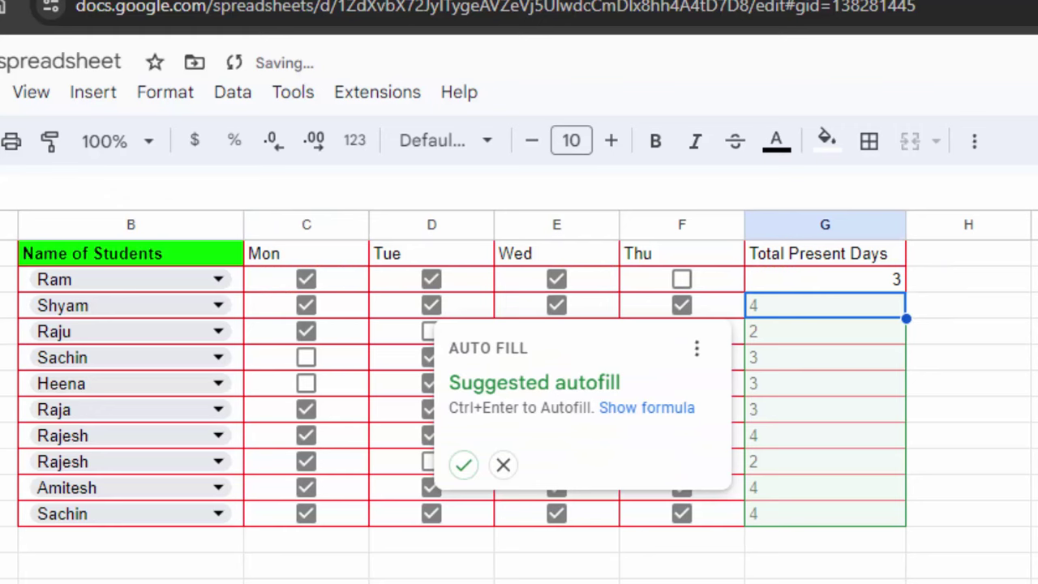
left_click(466, 466)
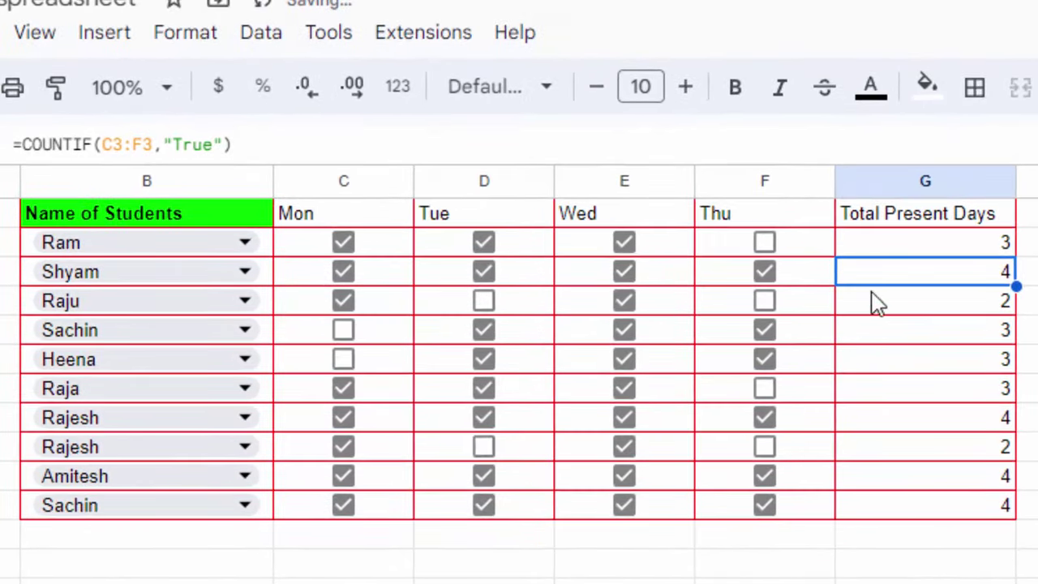
Fill Ram's ticked Mon, Tue and Wed cells yellow
left_click(297, 247)
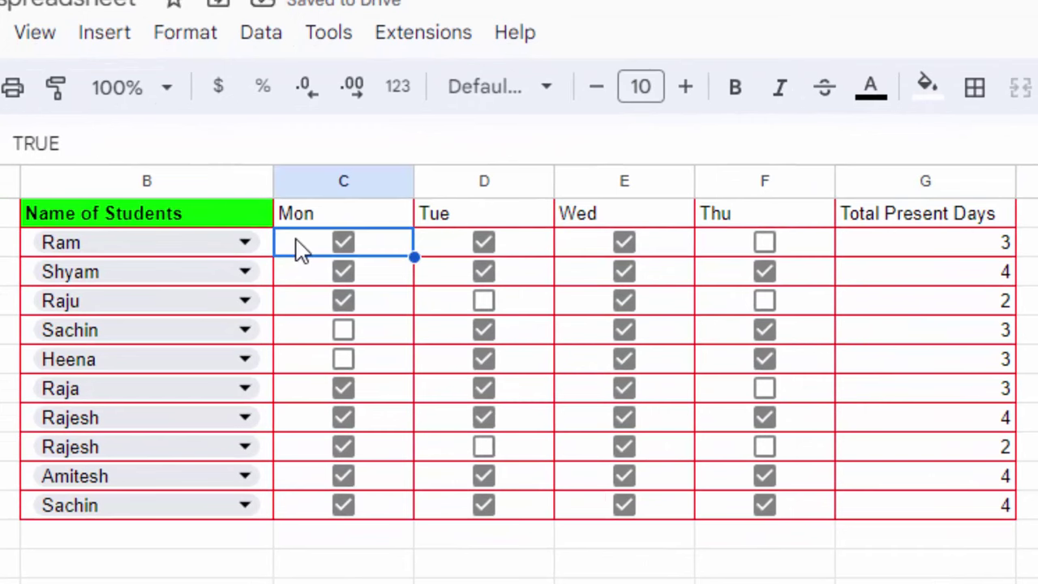
left_click(927, 87)
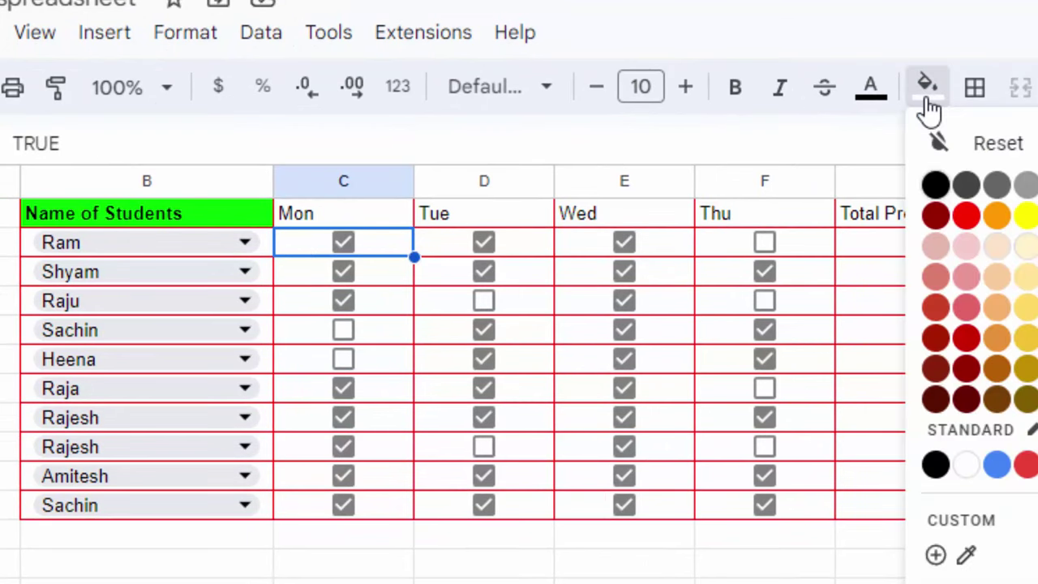
left_click(1026, 215)
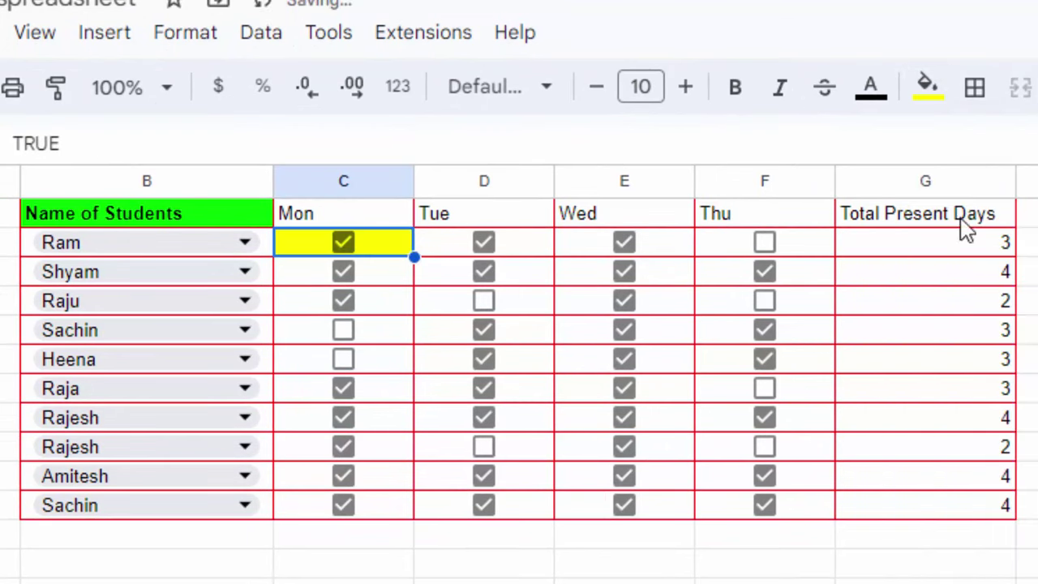
left_click(501, 255)
left_click(928, 86)
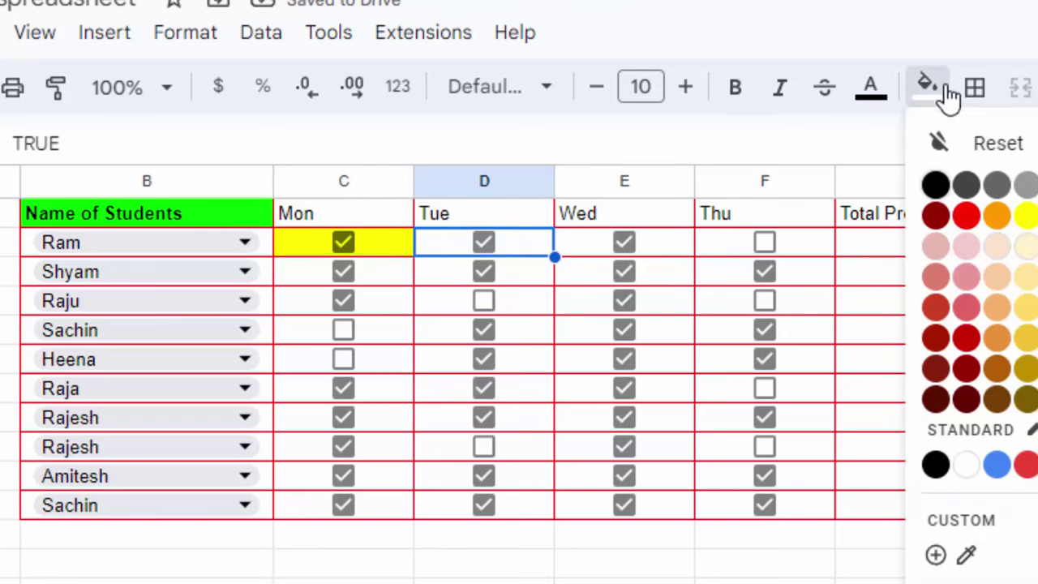
left_click(1026, 214)
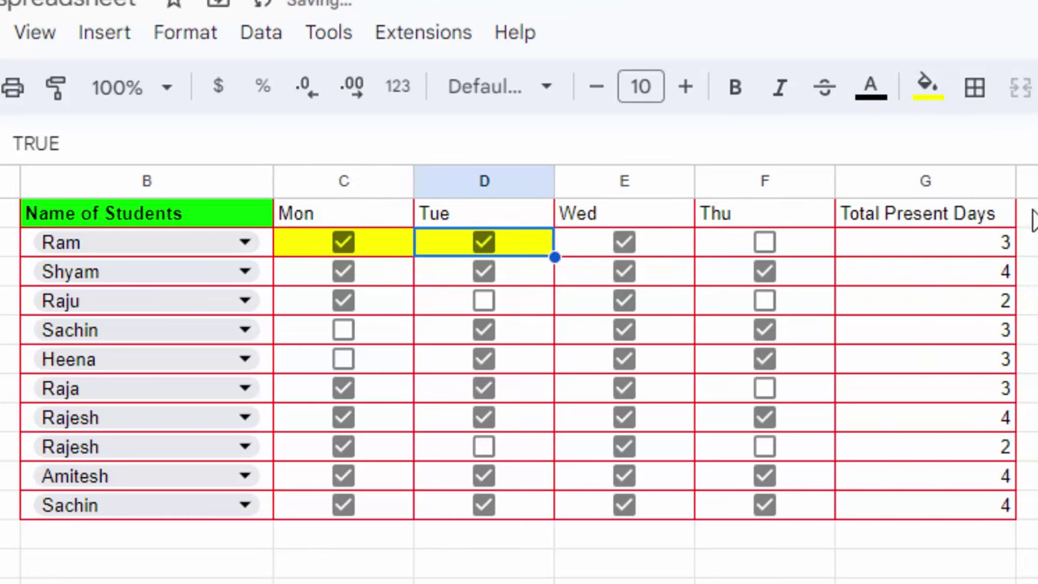
left_click(592, 245)
left_click(927, 87)
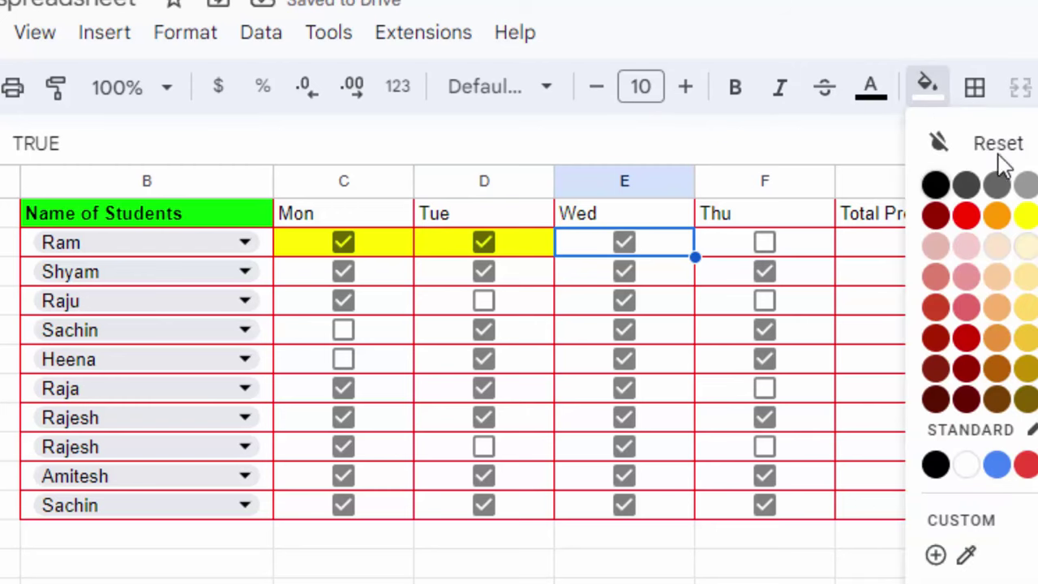
left_click(1026, 215)
Fill Shyam's Mon, Tue, Wed and Thu cells yellow
left_click(930, 241)
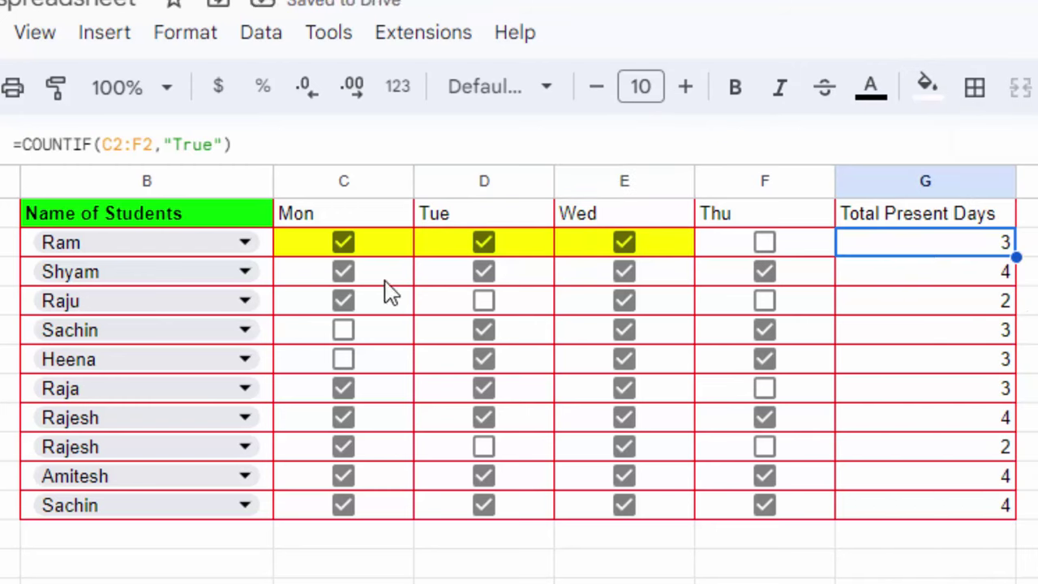
left_click(393, 276)
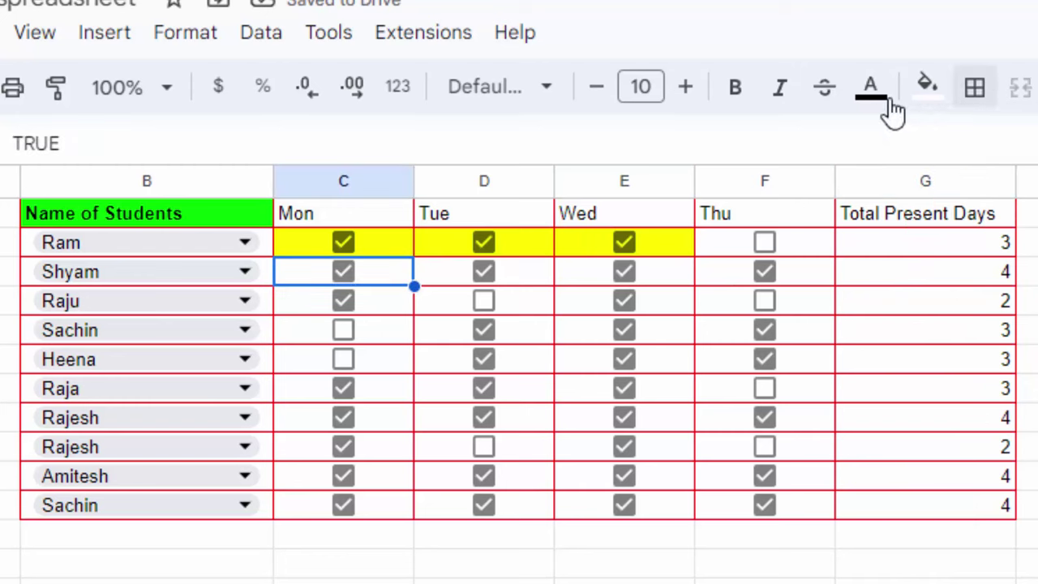
left_click(925, 86)
left_click(1027, 217)
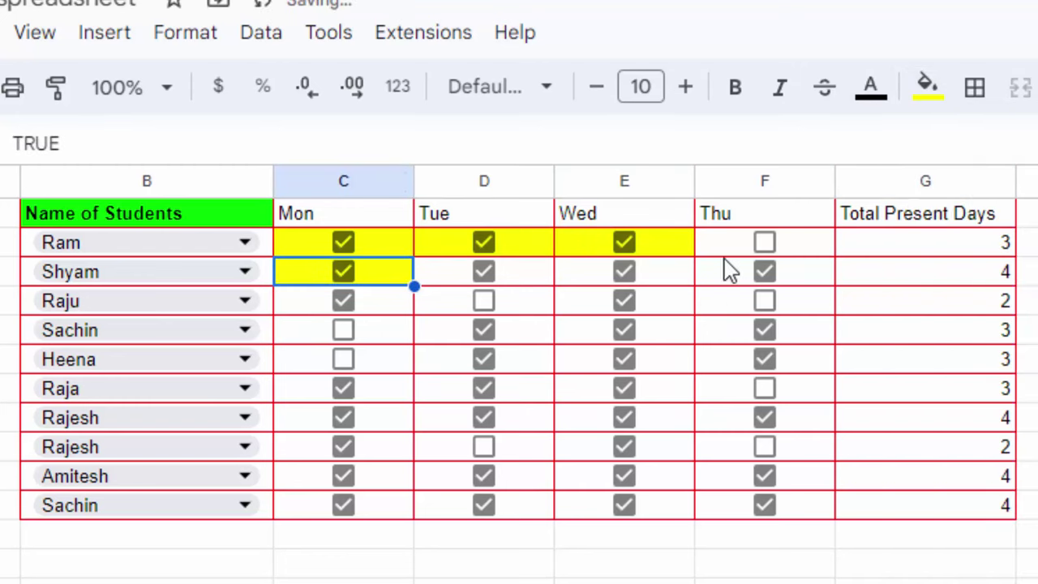
left_click(531, 282)
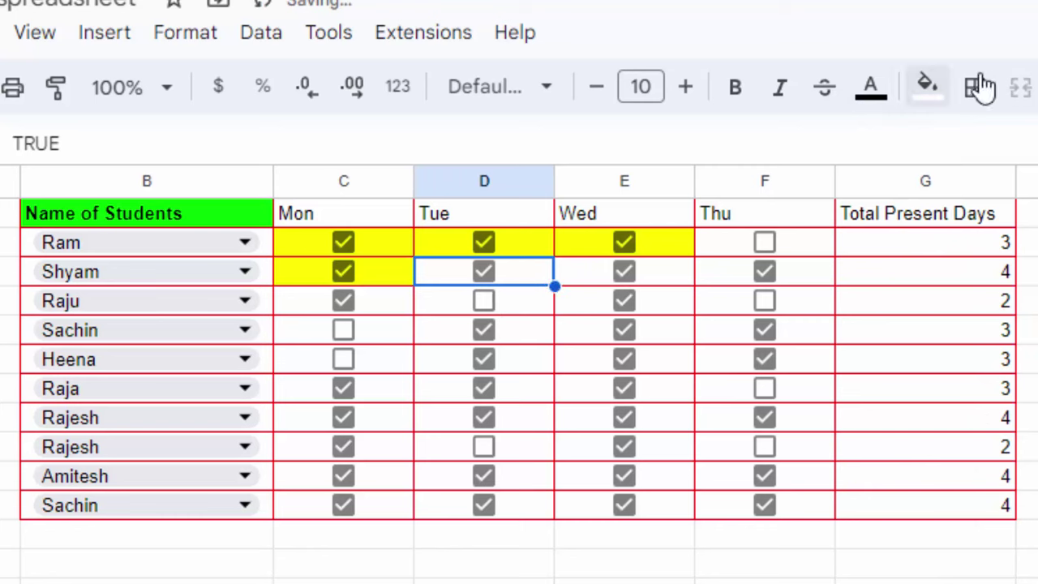
left_click(927, 86)
left_click(1027, 220)
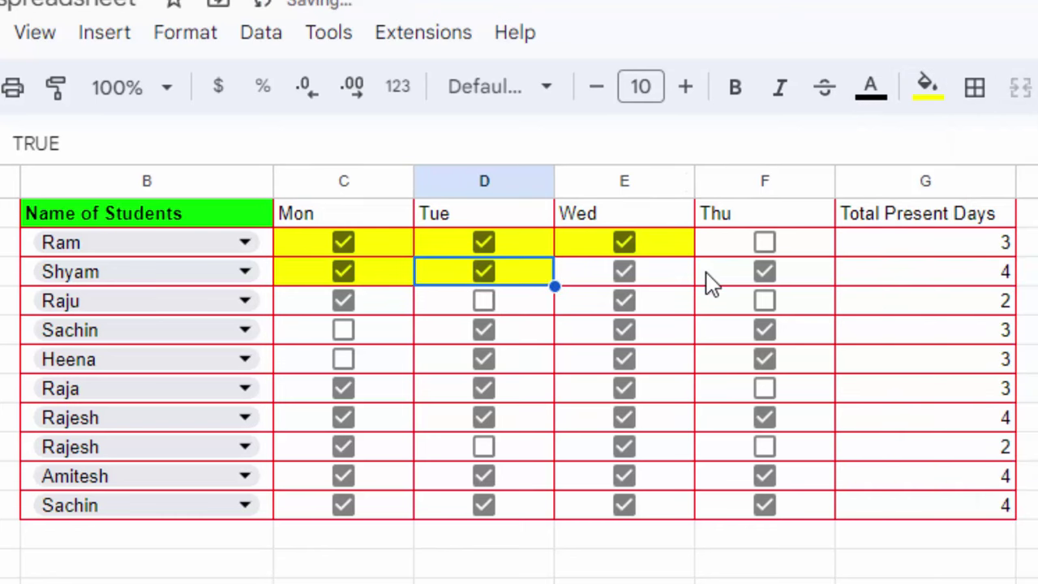
left_click(691, 279)
left_click(946, 85)
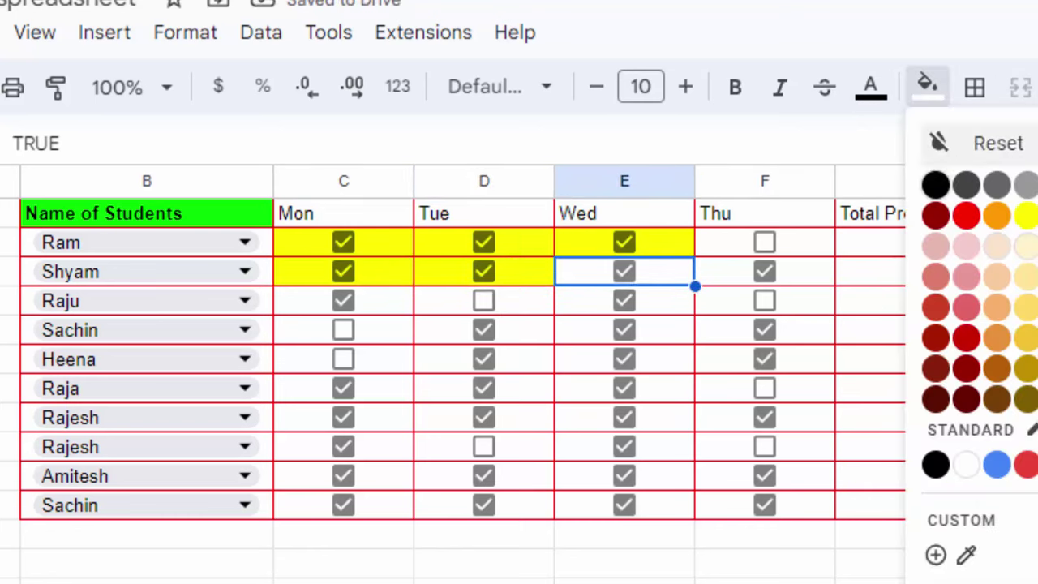
left_click(1027, 222)
left_click(803, 276)
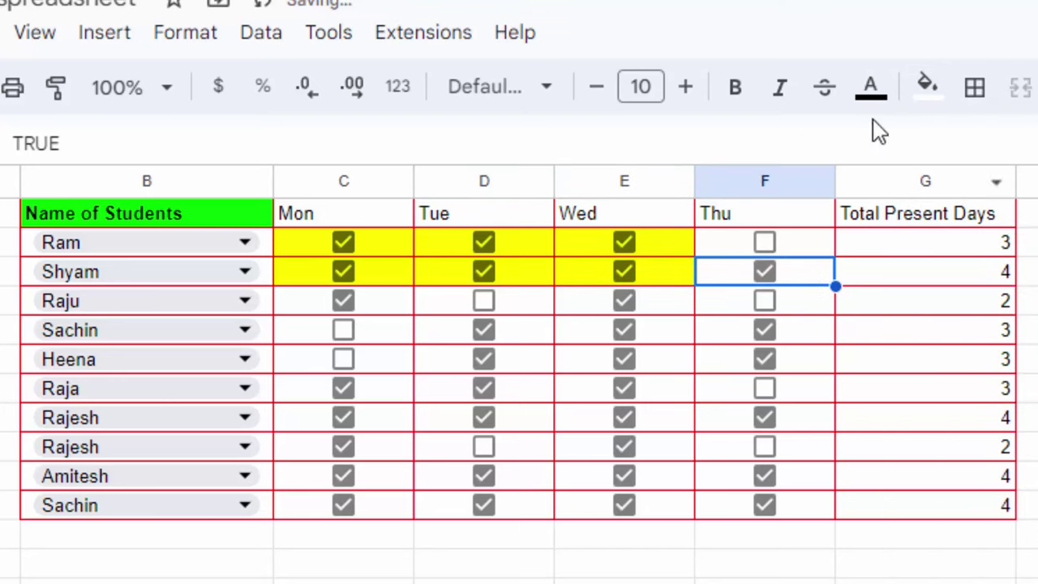
left_click(926, 86)
left_click(1026, 221)
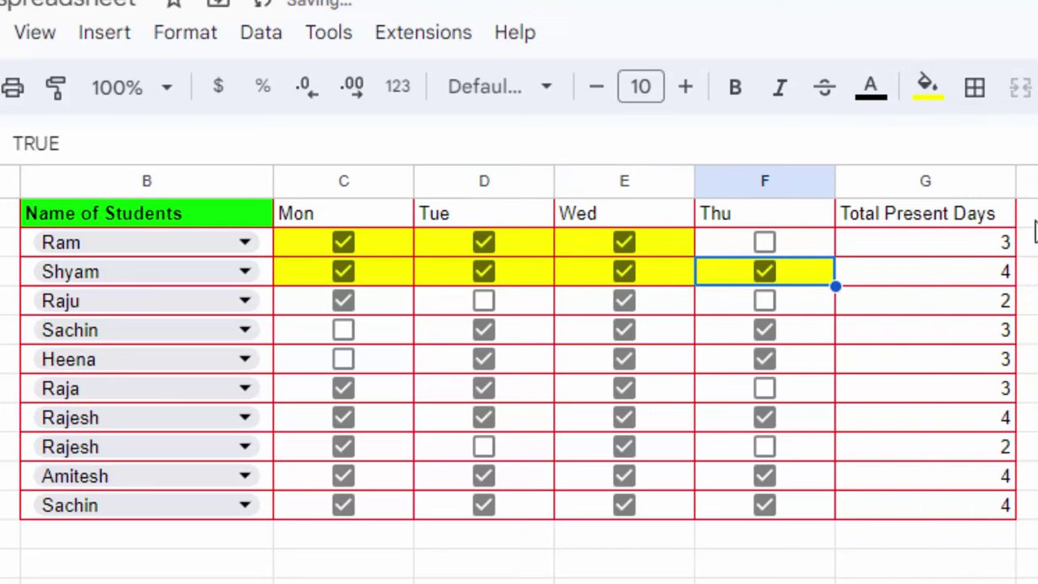
key("Right")
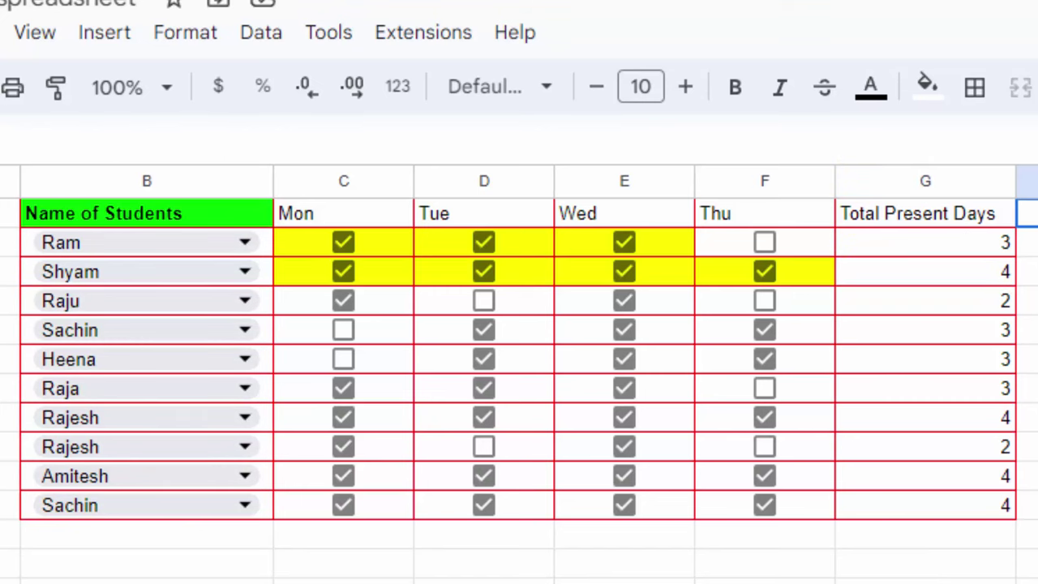
Title column H 'Total absent Days'
left_click(858, 211)
type("Total absent Da")
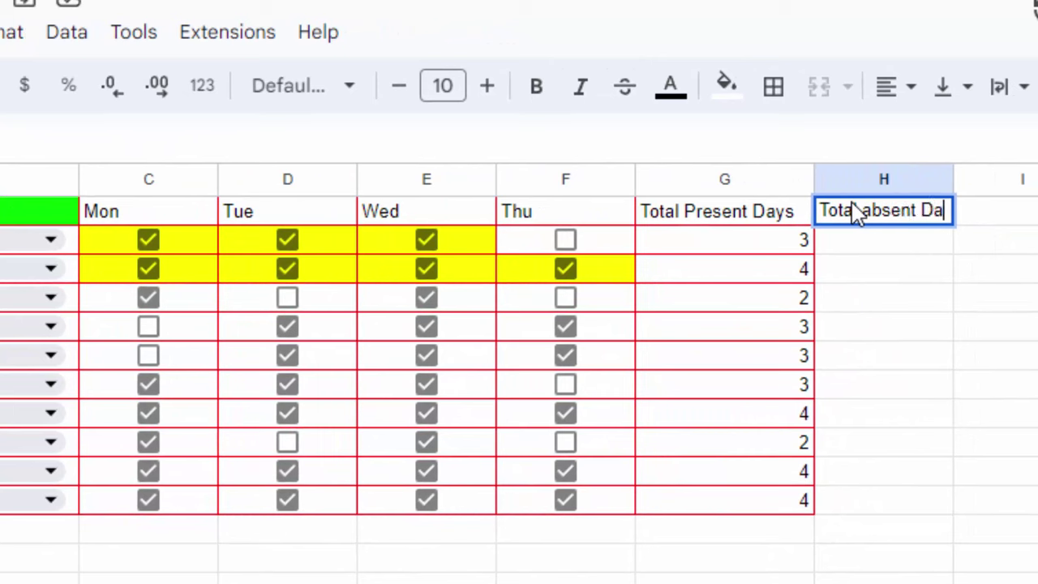
type("ys")
left_click(893, 241)
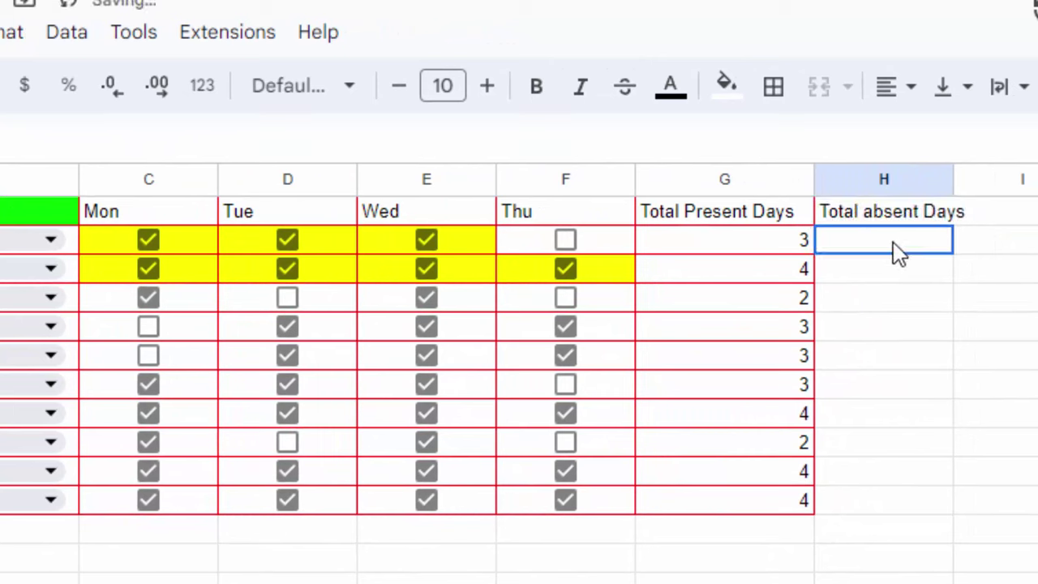
Enter =COUNTIF(C2:F2,"False") in H2, autofill it for all students, and widen column H
type("=cou")
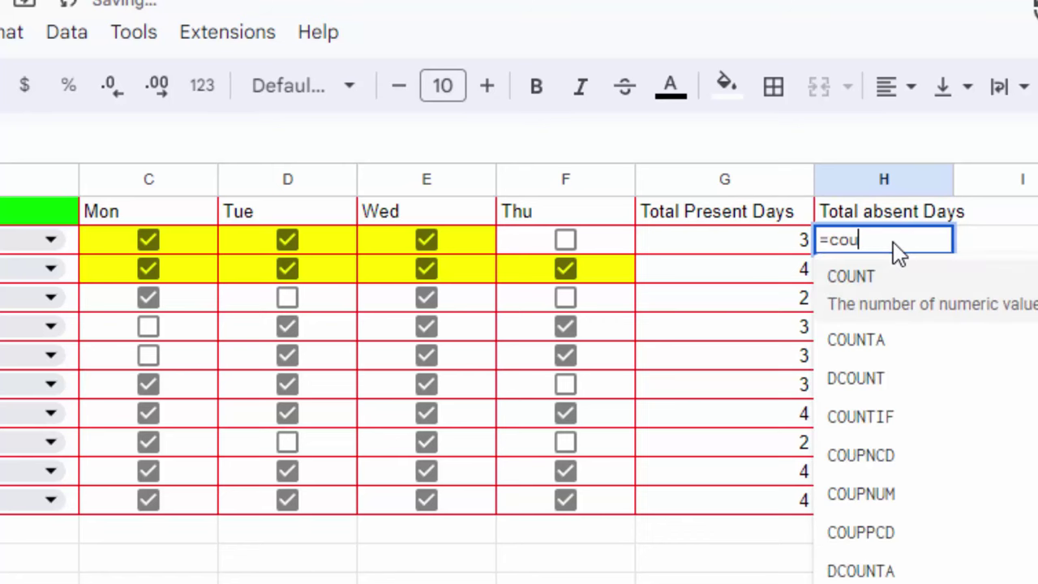
type("ntif")
key("Tab")
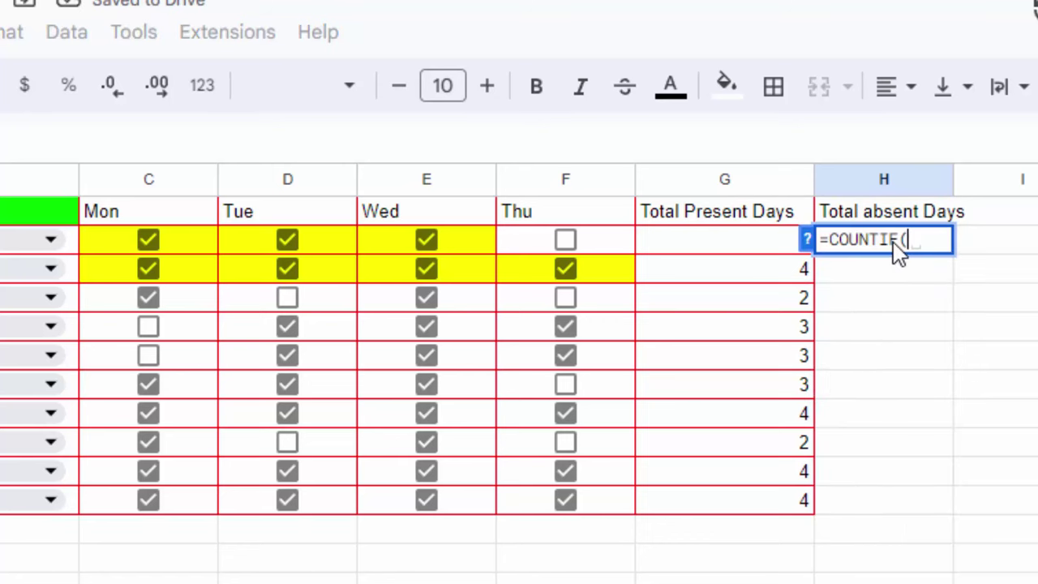
left_click_drag(123, 248, 574, 252)
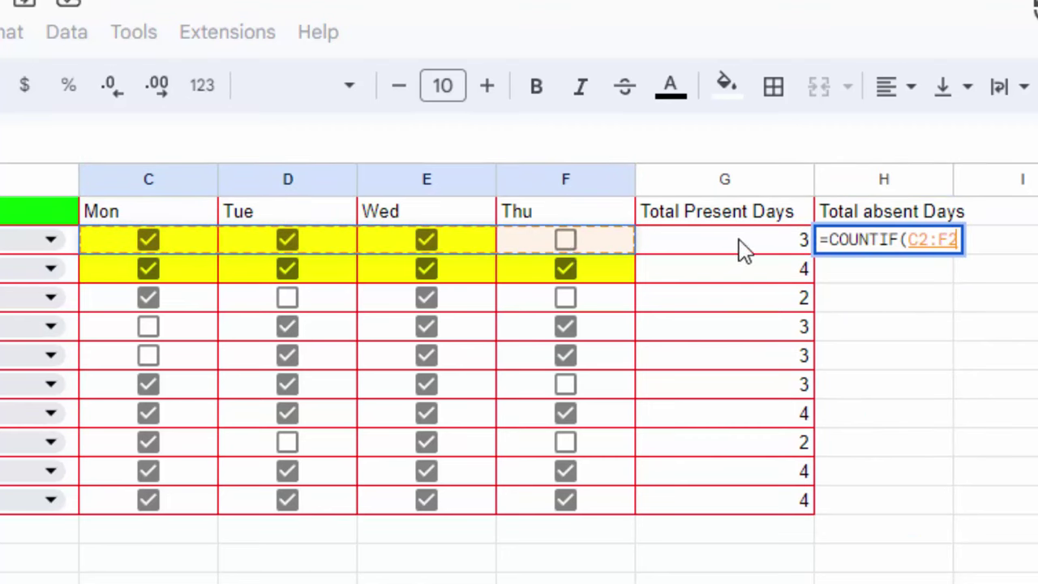
type(",\"")
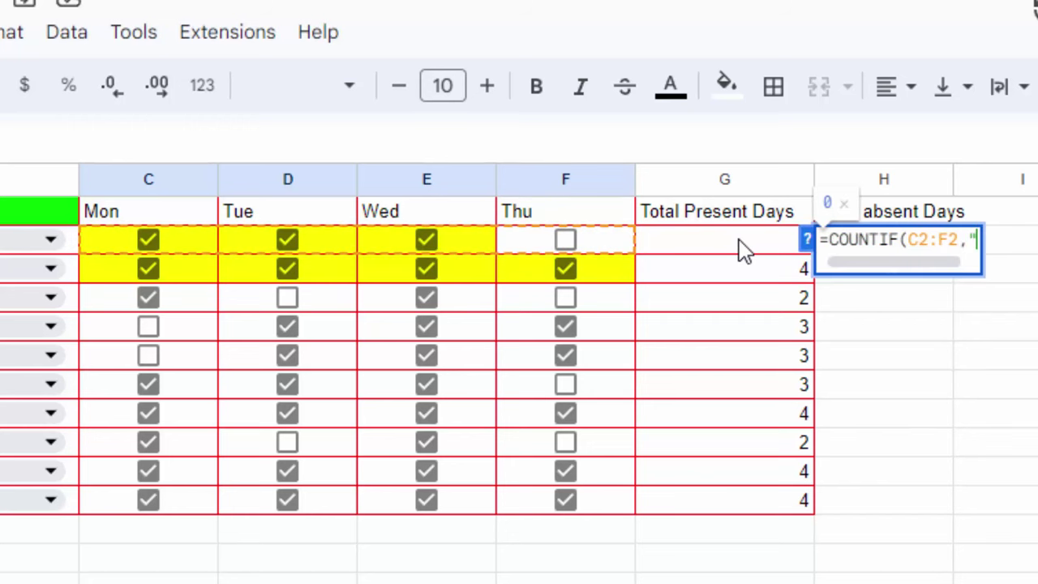
type("False\"")
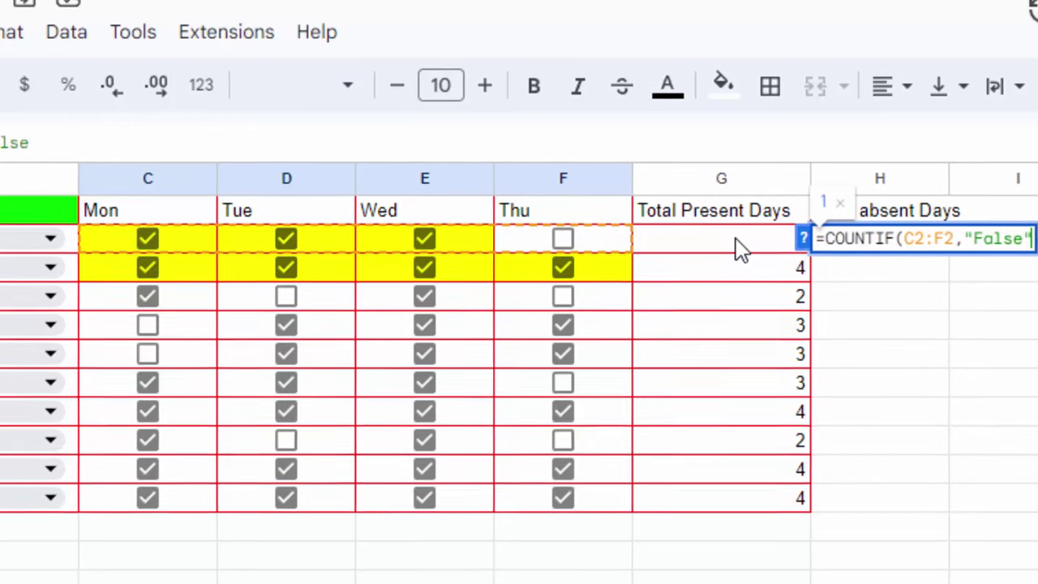
type(")")
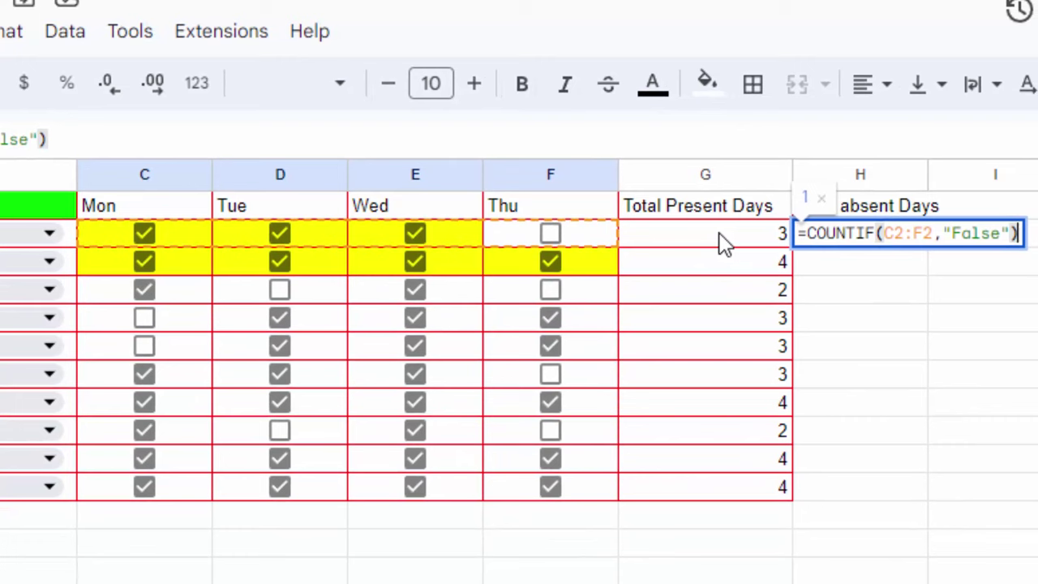
key("Return")
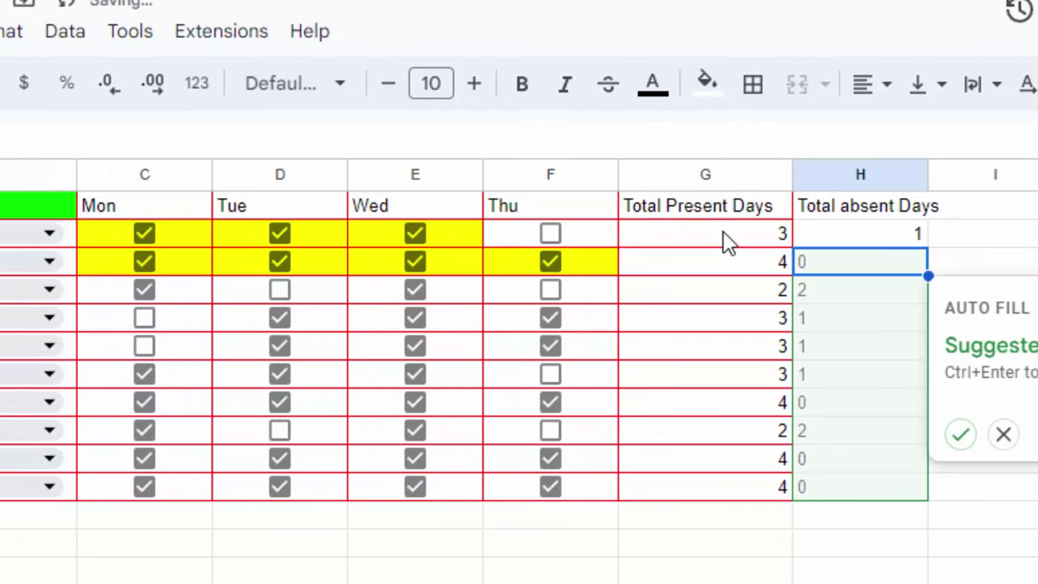
left_click(960, 435)
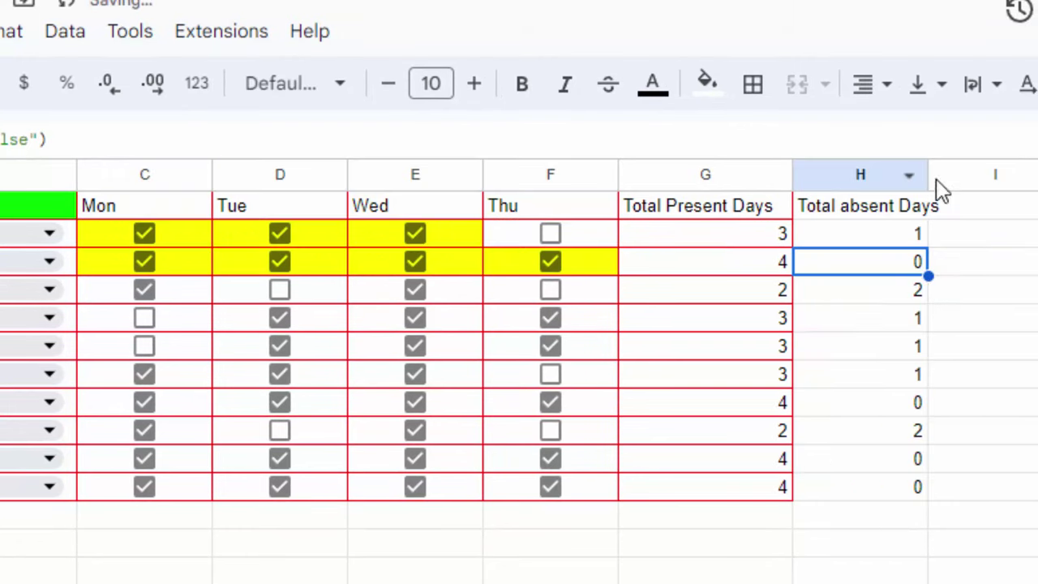
left_click_drag(929, 173, 963, 242)
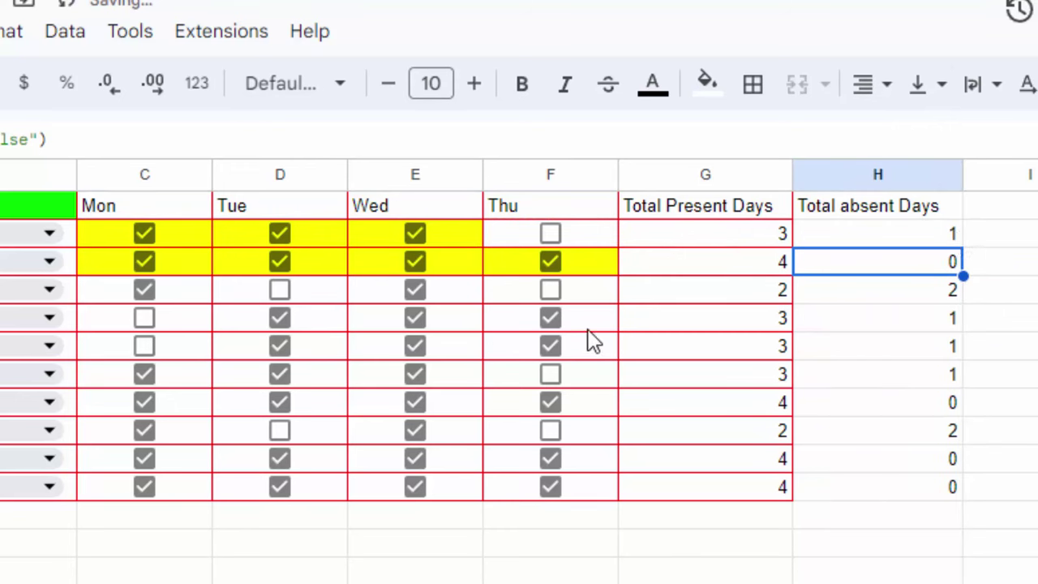
left_click_drag(590, 324, 707, 434)
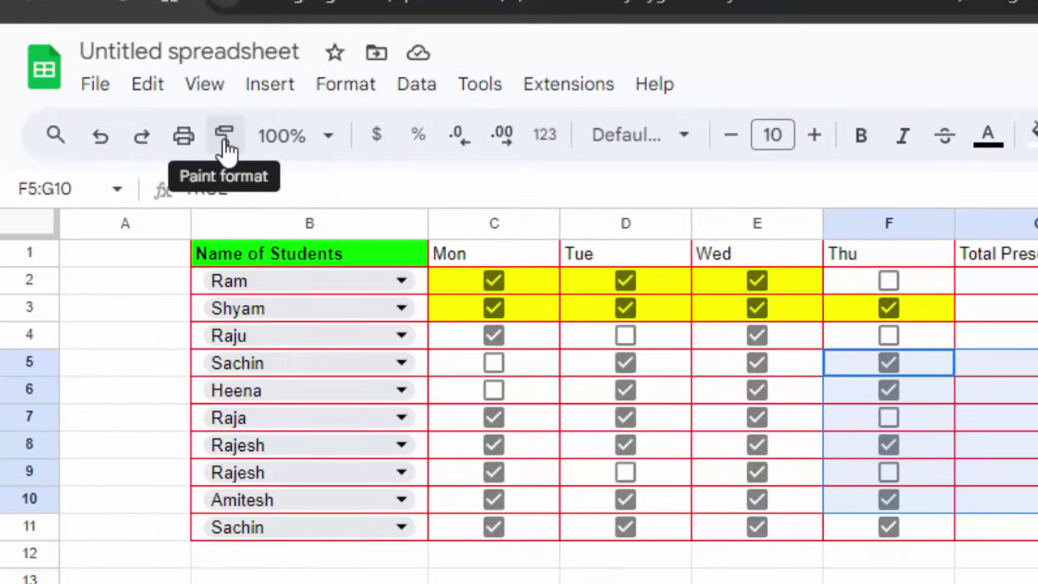
Paint the red borders onto column H, undo the spill into column I, and untick Heena's Thu box
left_click(226, 148)
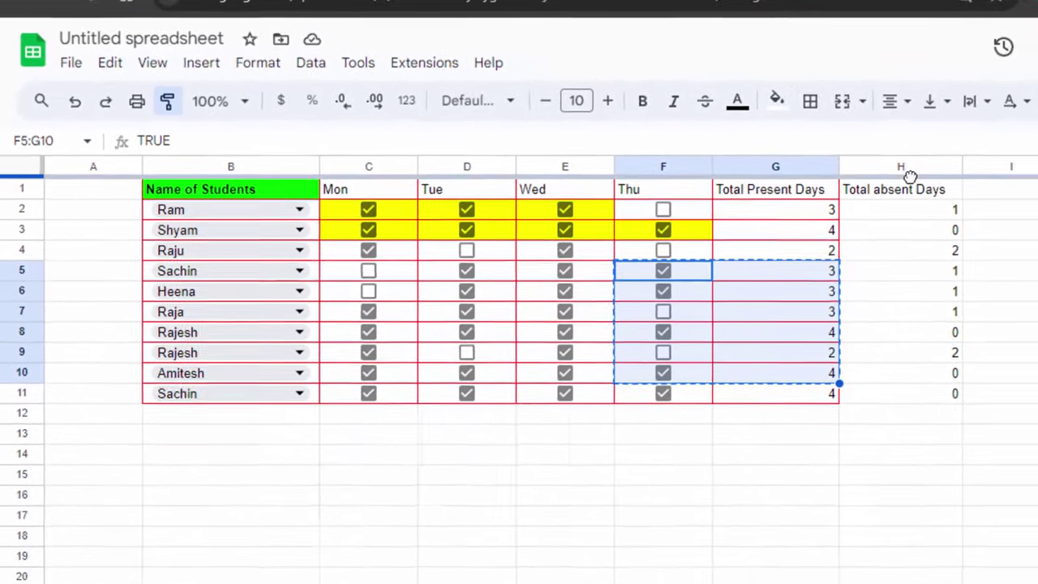
left_click(941, 198)
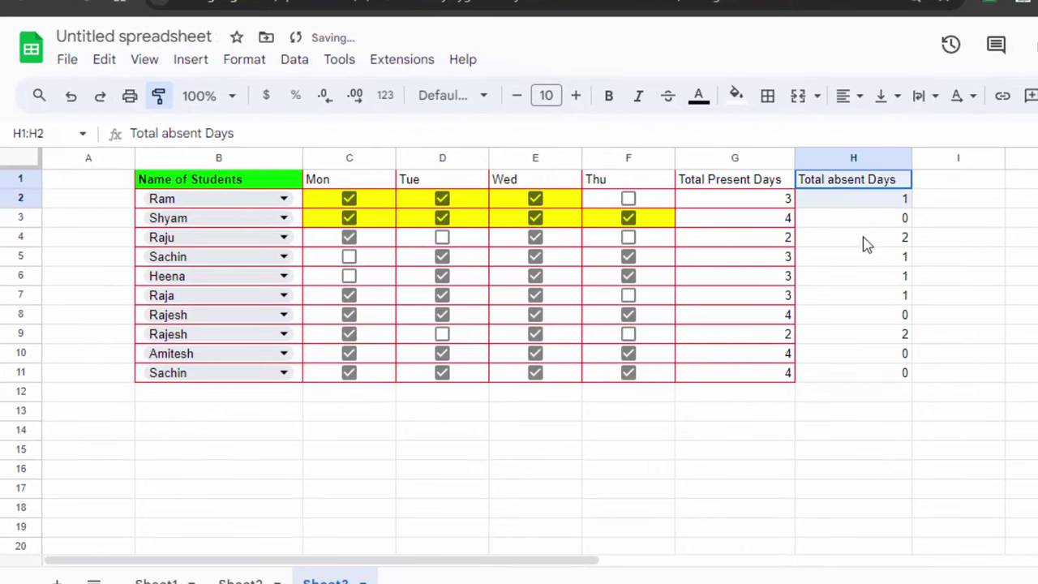
left_click_drag(941, 199, 946, 391)
left_click_drag(866, 359, 866, 389)
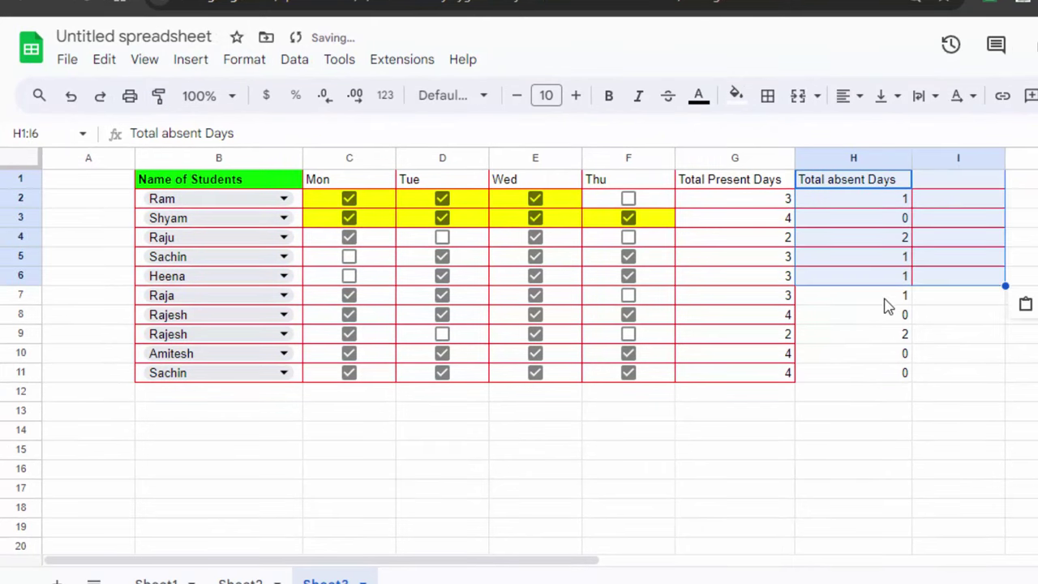
key("ctrl+z")
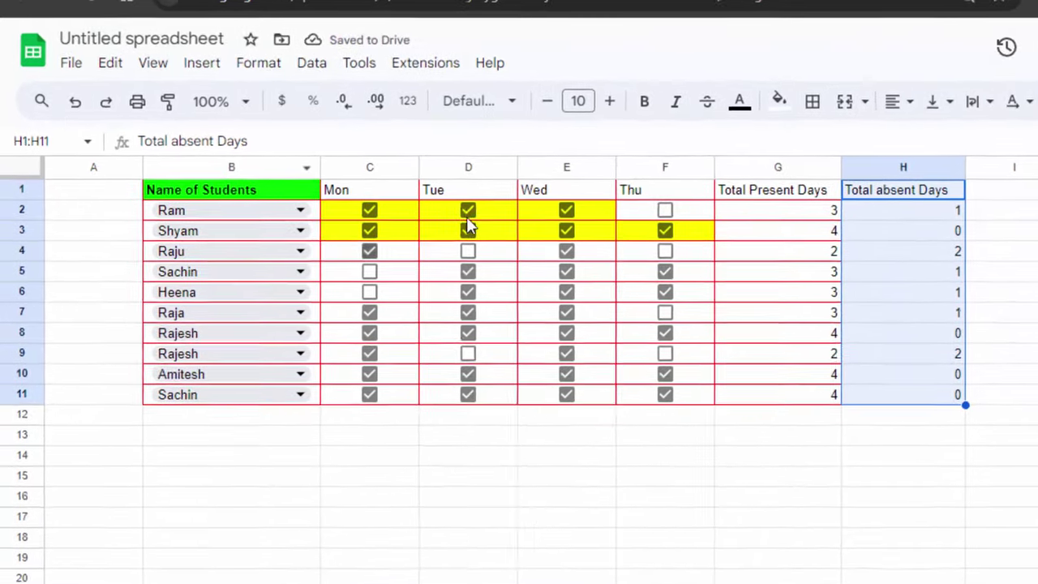
left_click(627, 276)
Repaint the red borders down column H from H1 through H11
left_click(714, 369, "shift")
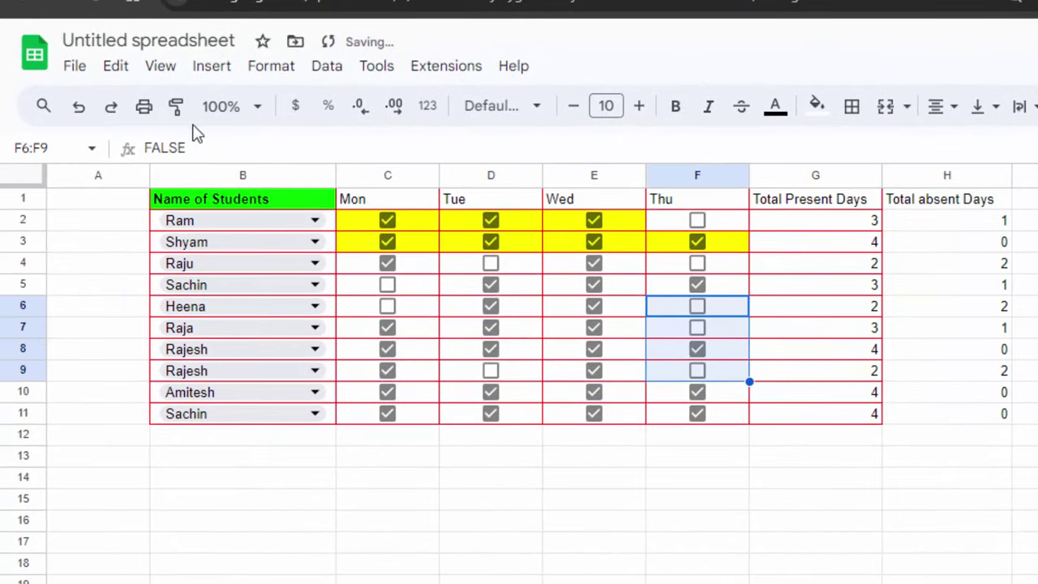
left_click(176, 107)
left_click_drag(962, 201, 986, 405)
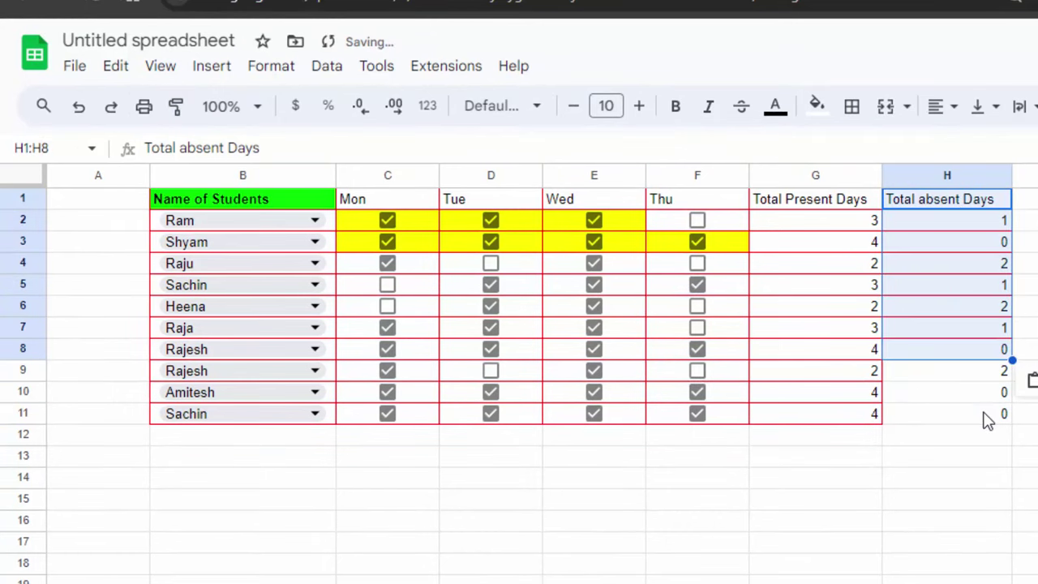
left_click_drag(931, 289, 931, 308)
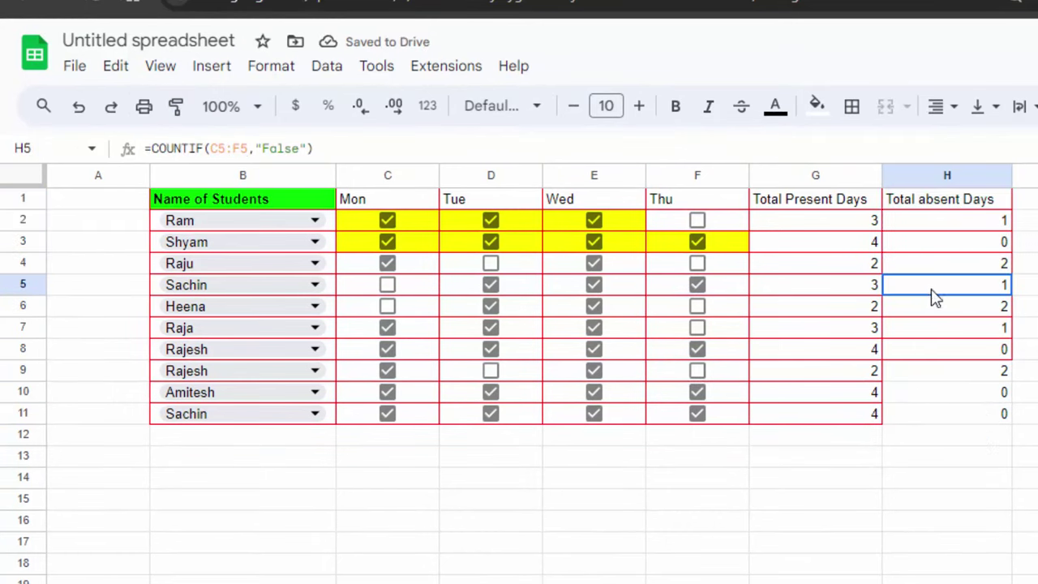
left_click(176, 106)
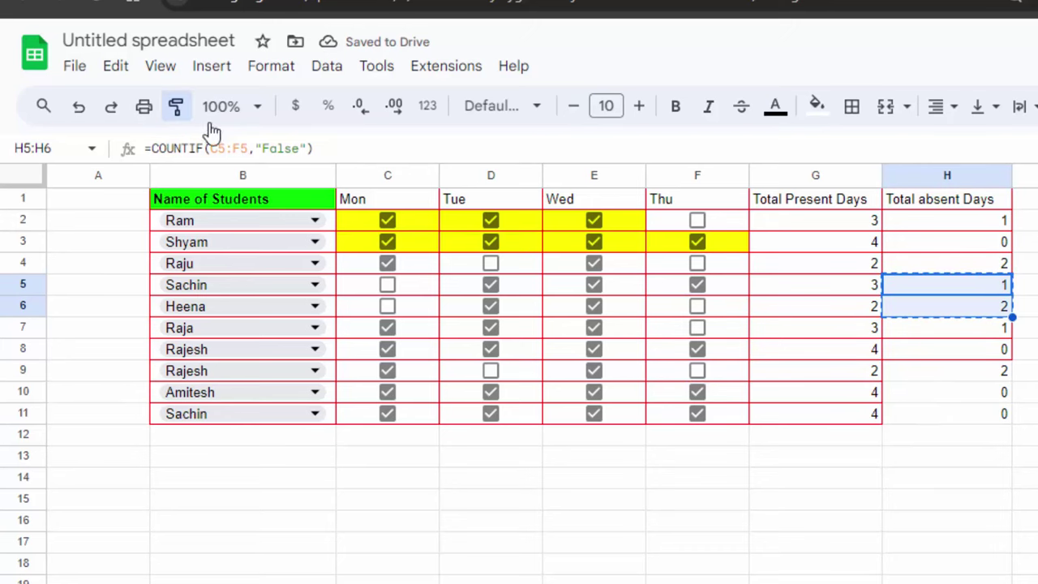
left_click_drag(930, 421, 942, 354)
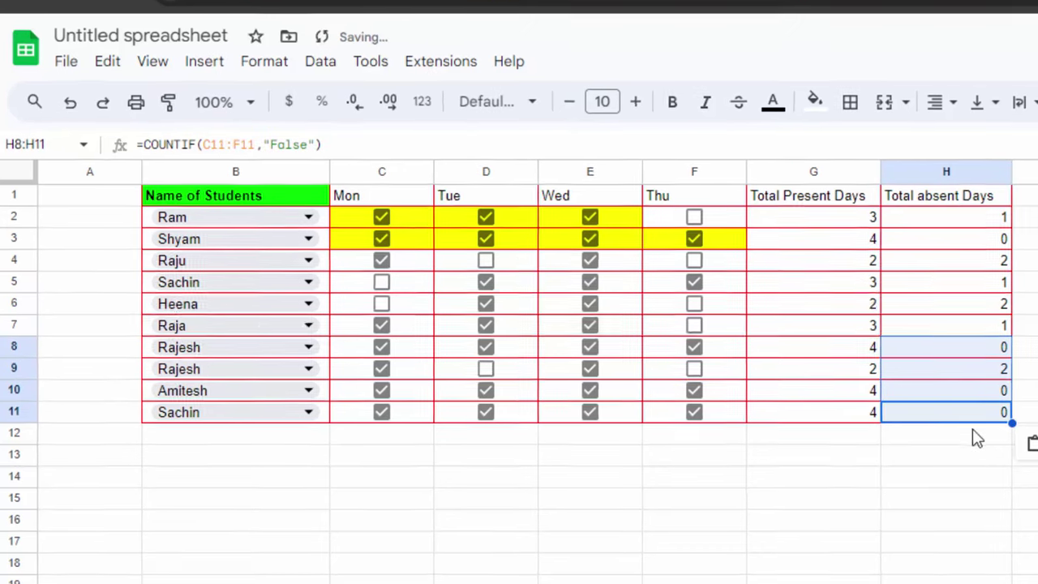
left_click(973, 456)
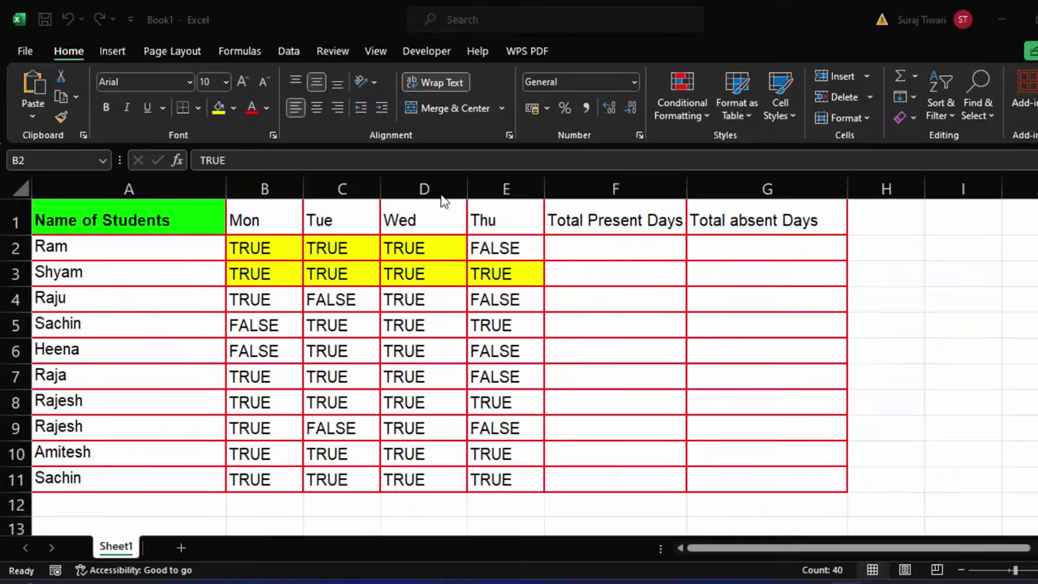
In Excel's Book1, select the Mon–Thu TRUE/FALSE values, then move to cell F2
key("ctrl+shift+Right")
key("ctrl+shift+Down")
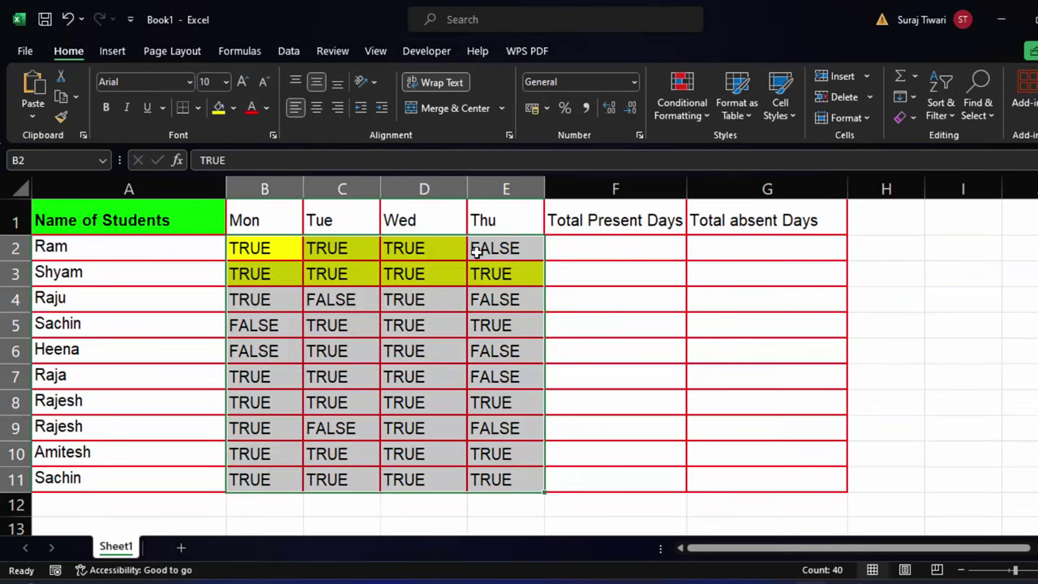
left_click(478, 251)
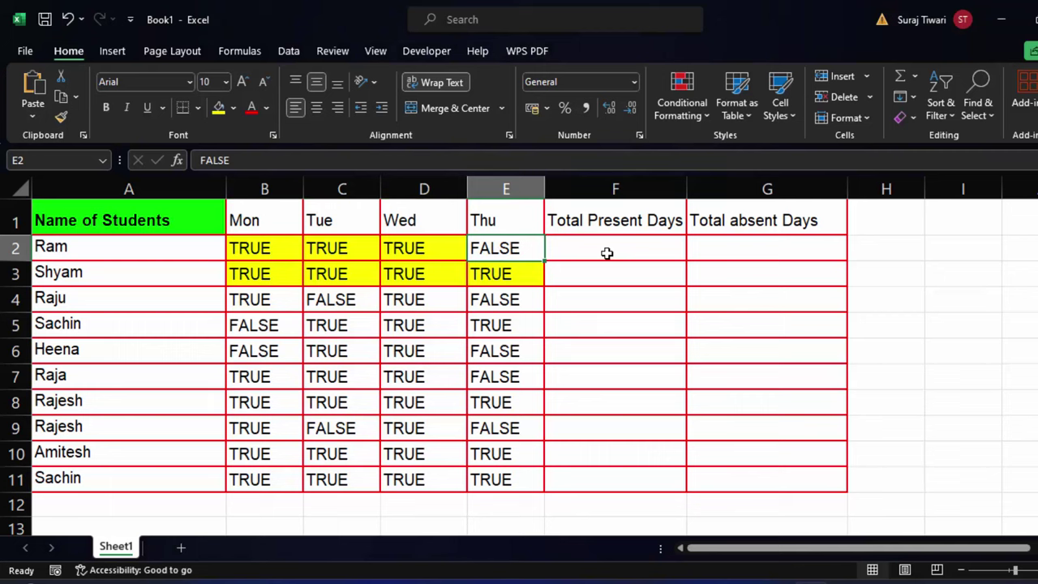
left_click(114, 51)
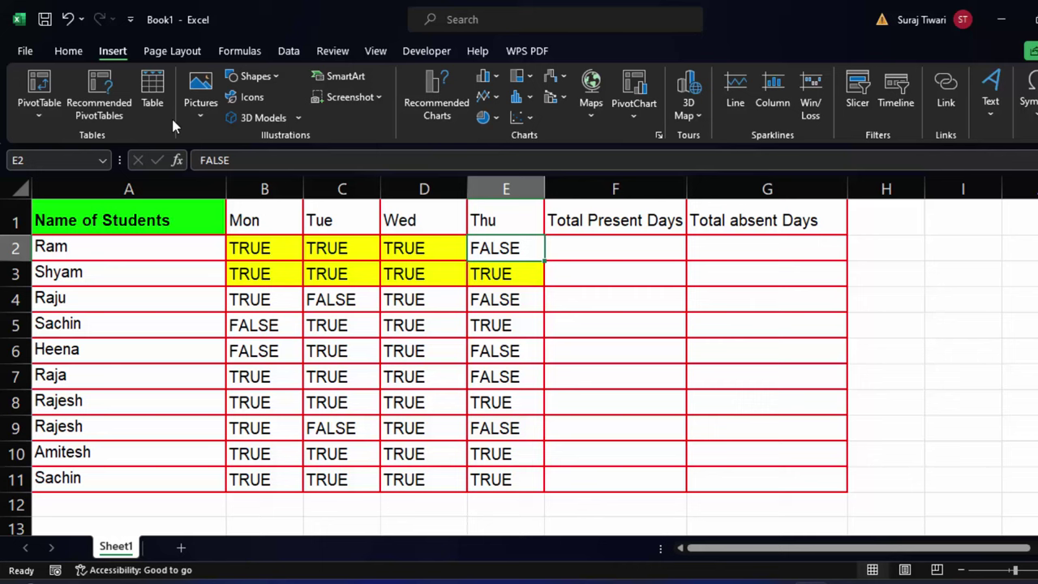
left_click(575, 246)
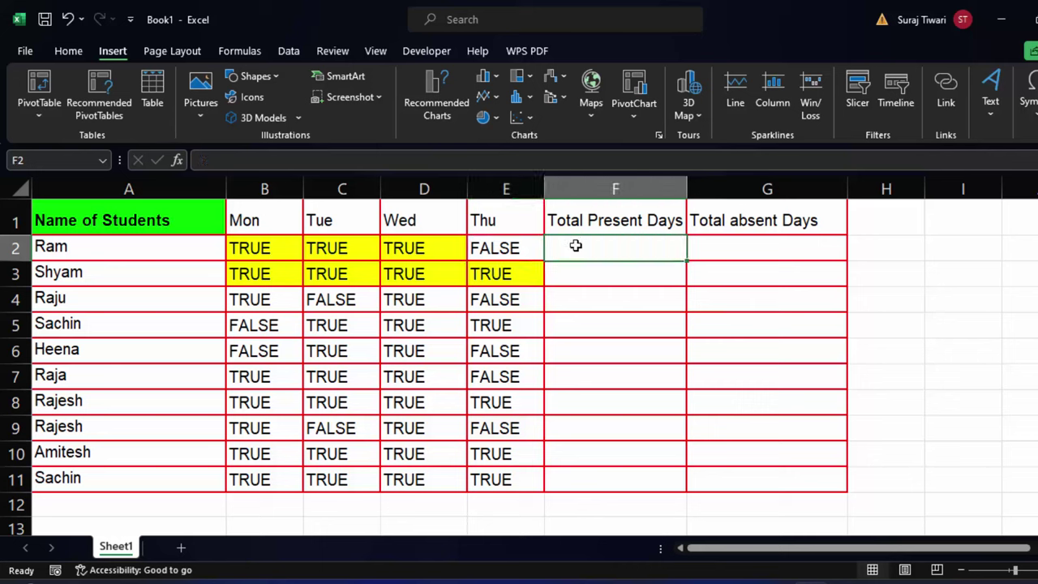
Enter =COUNTIF(B2:E2,"True") in F2 and drag it down column F
type("=cou")
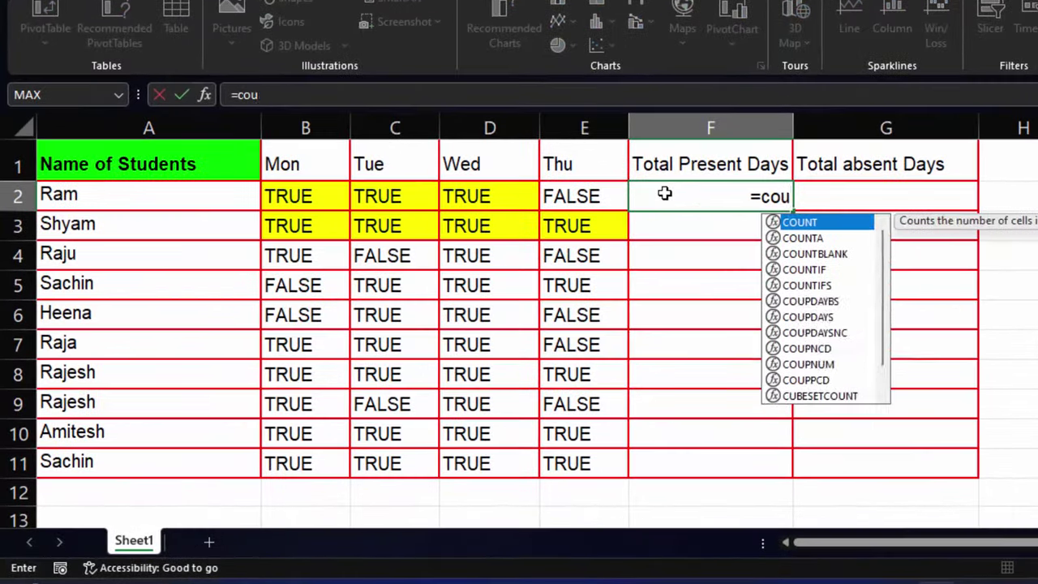
type("ntif")
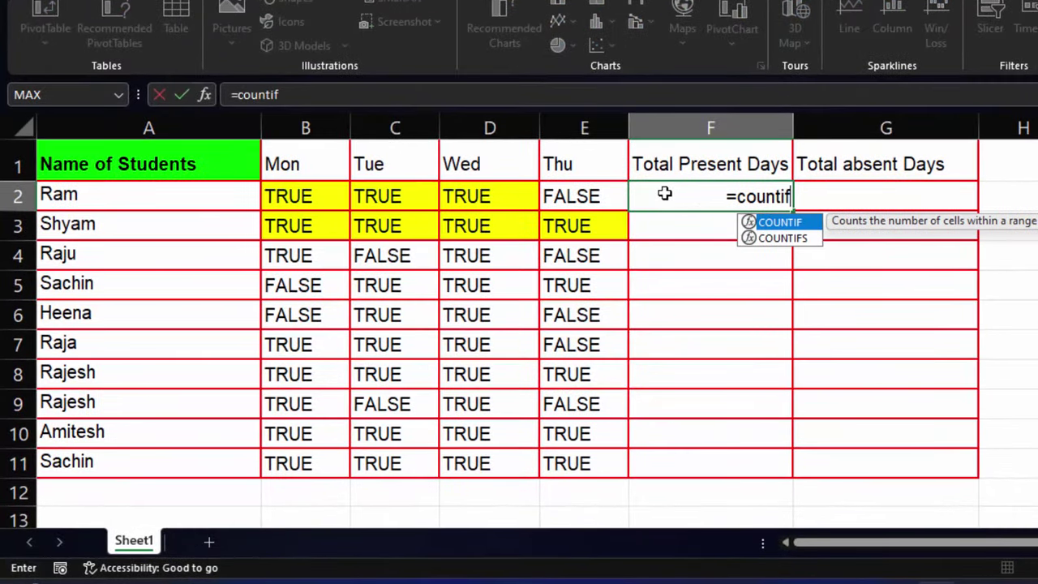
key("Tab")
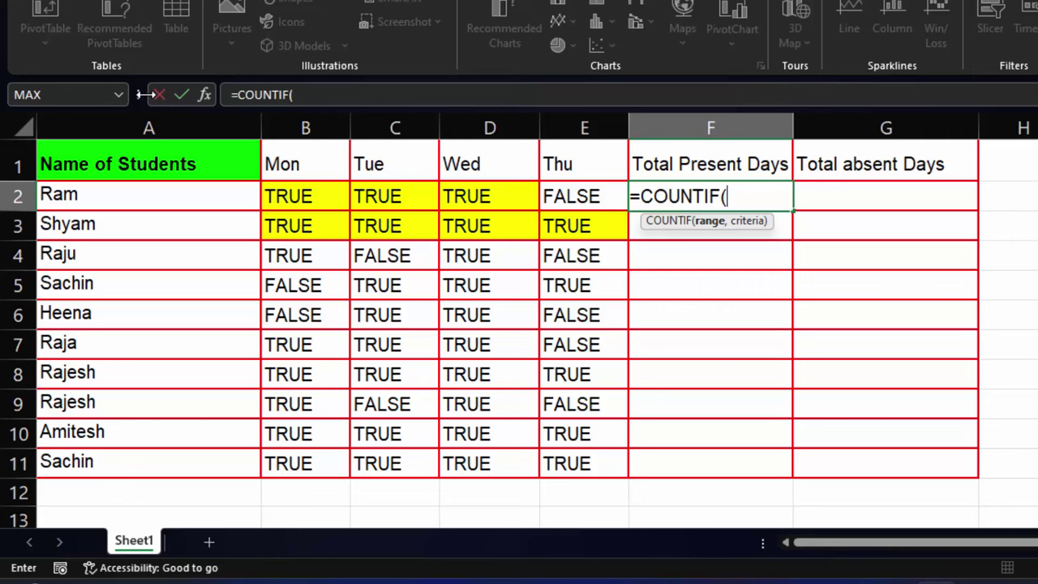
left_click_drag(324, 206, 561, 201)
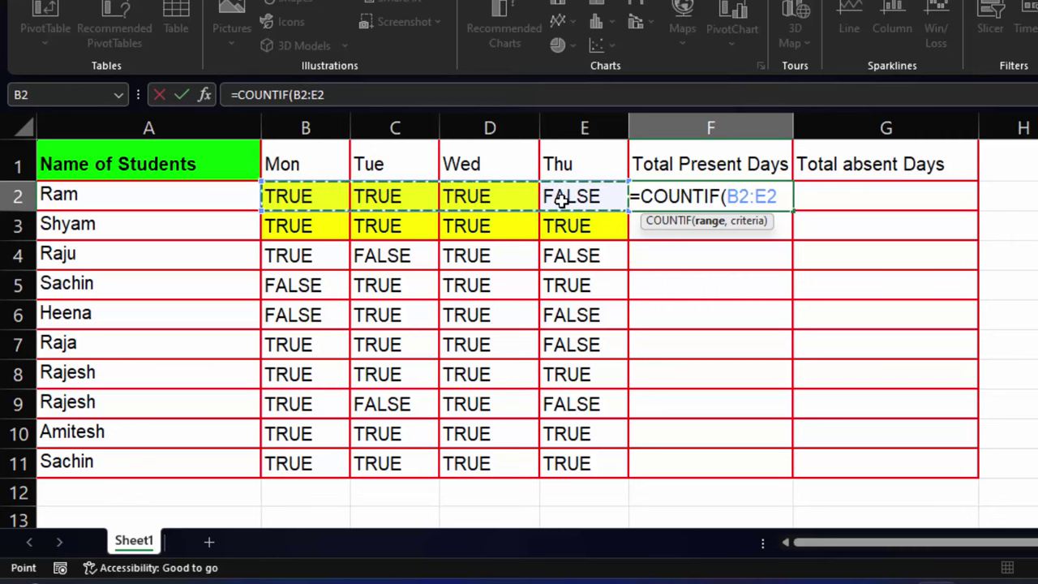
type(",\"")
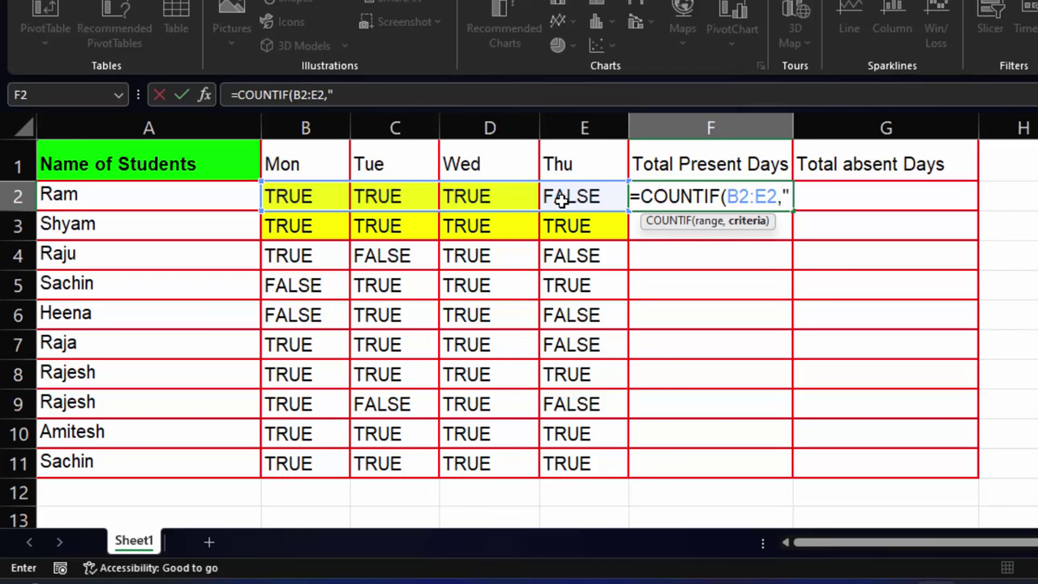
type("True")
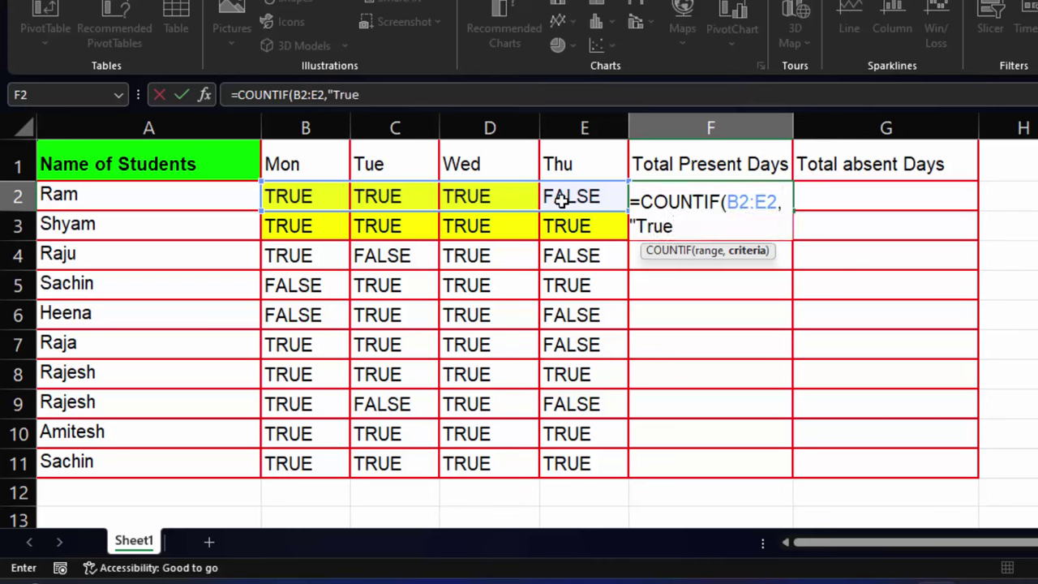
type(")")
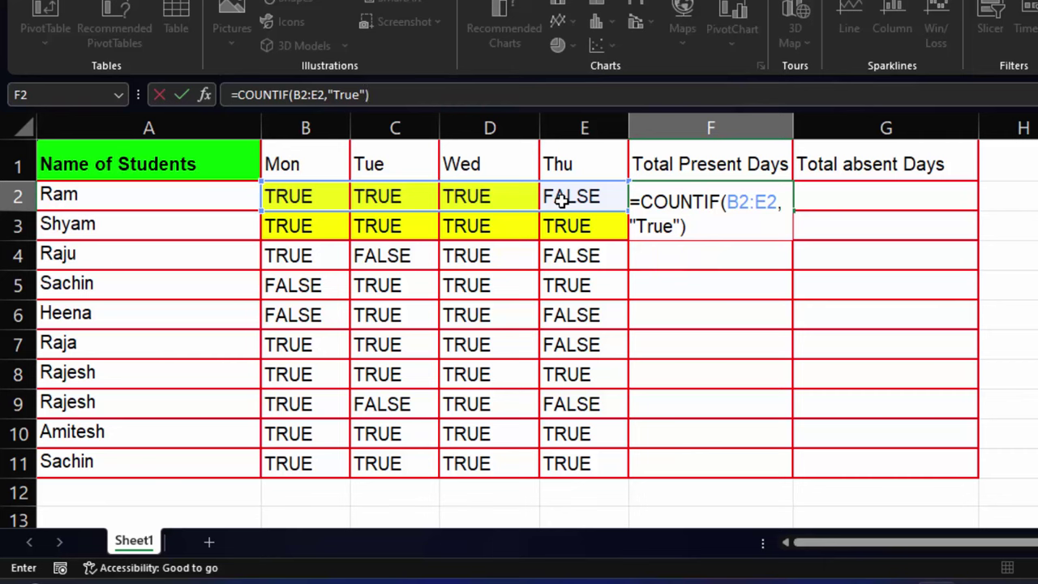
key("Return")
left_click(694, 197)
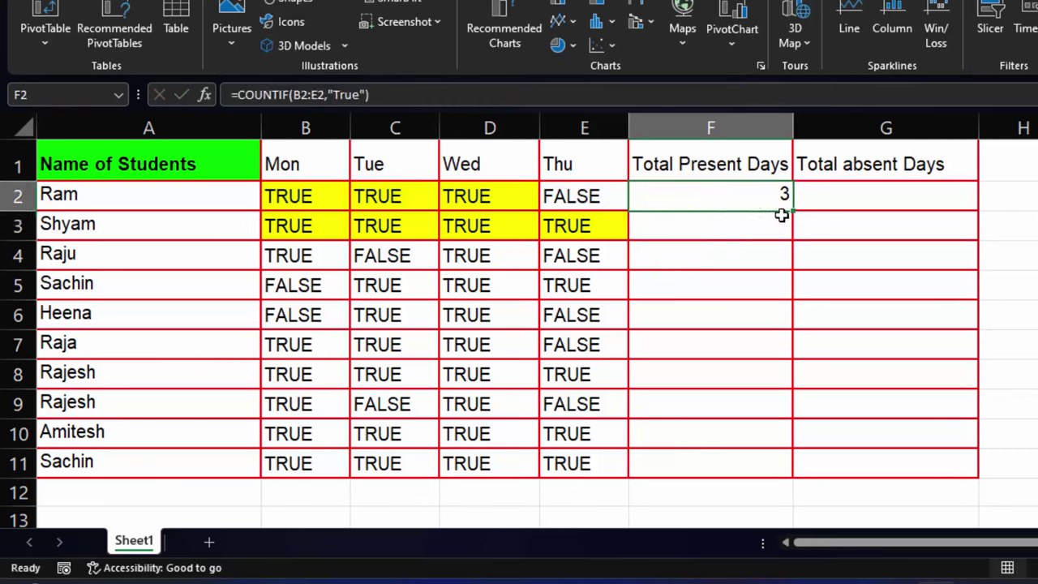
left_click_drag(791, 210, 797, 462)
Enter =COUNTIF(B2:E2,"False") in G2, fill it down to G11, then return to Google Sheets
left_click(864, 203)
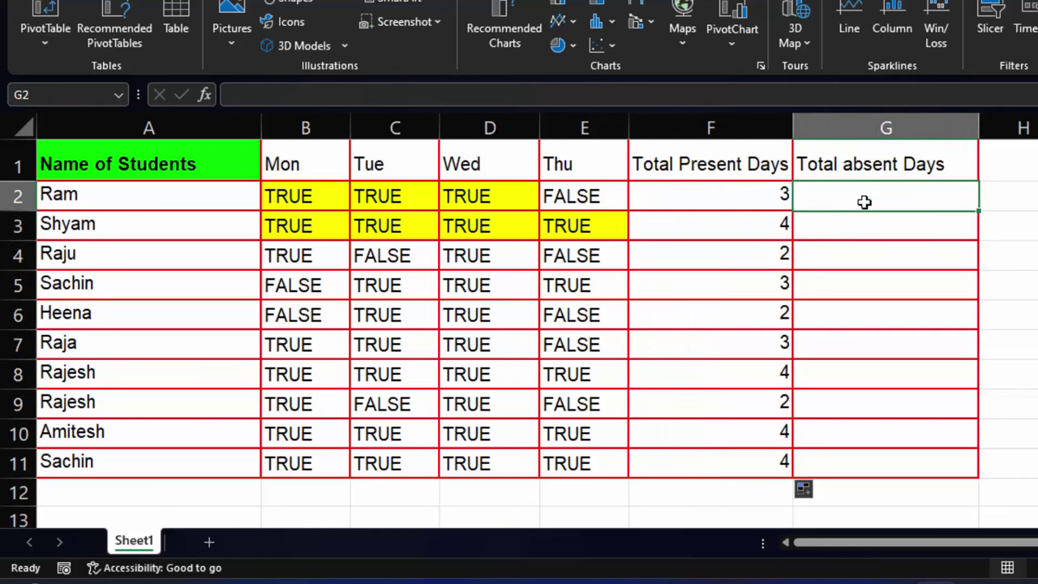
type("=")
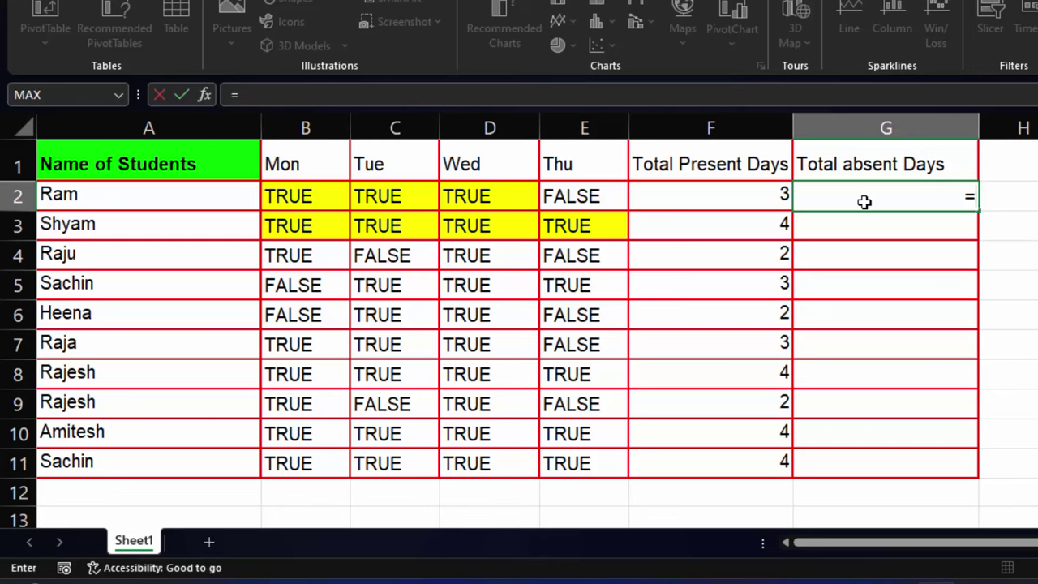
type("counti")
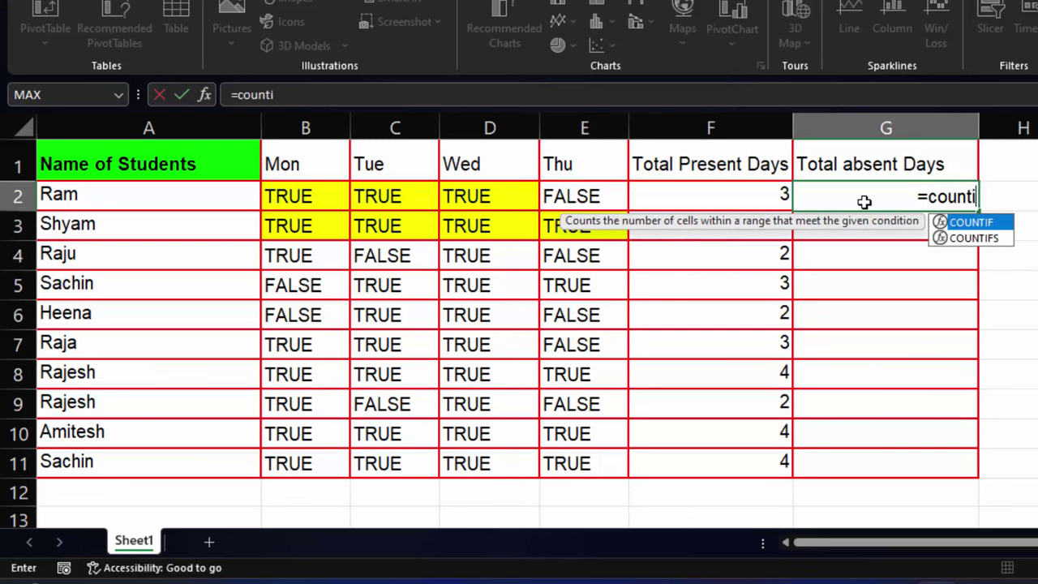
type("f")
key("Tab")
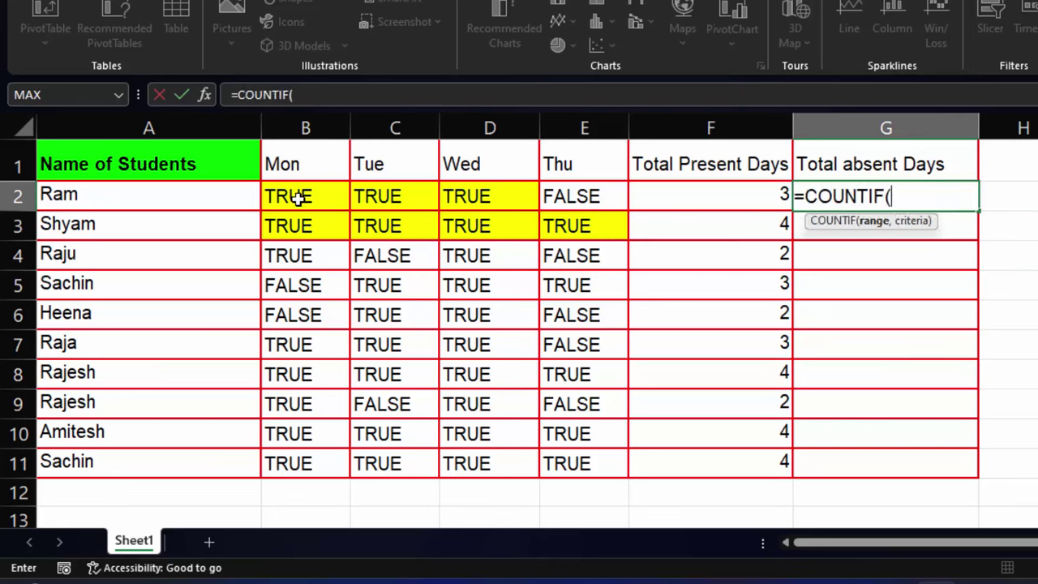
left_click_drag(298, 198, 550, 197)
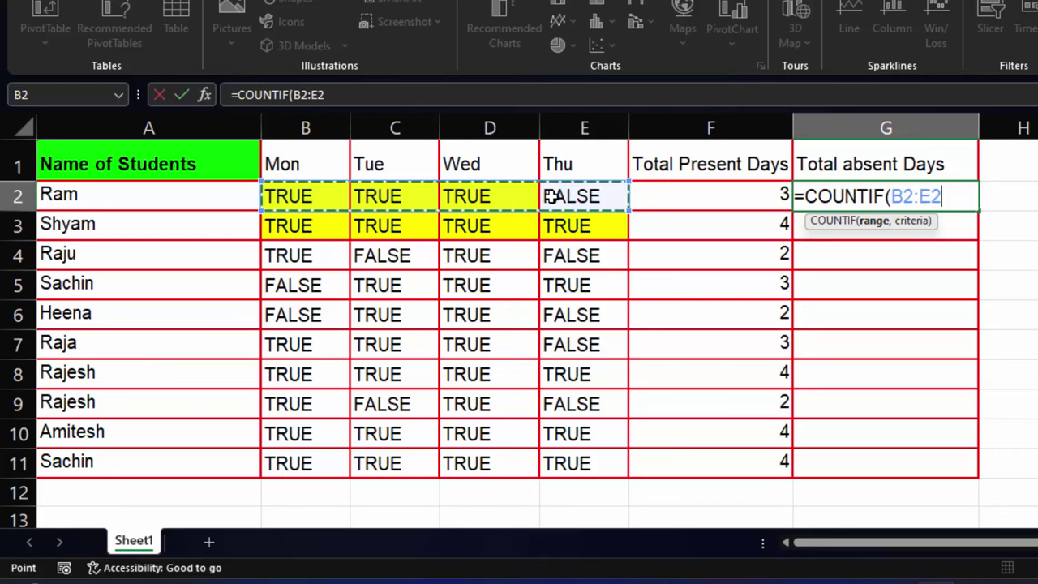
type(",")
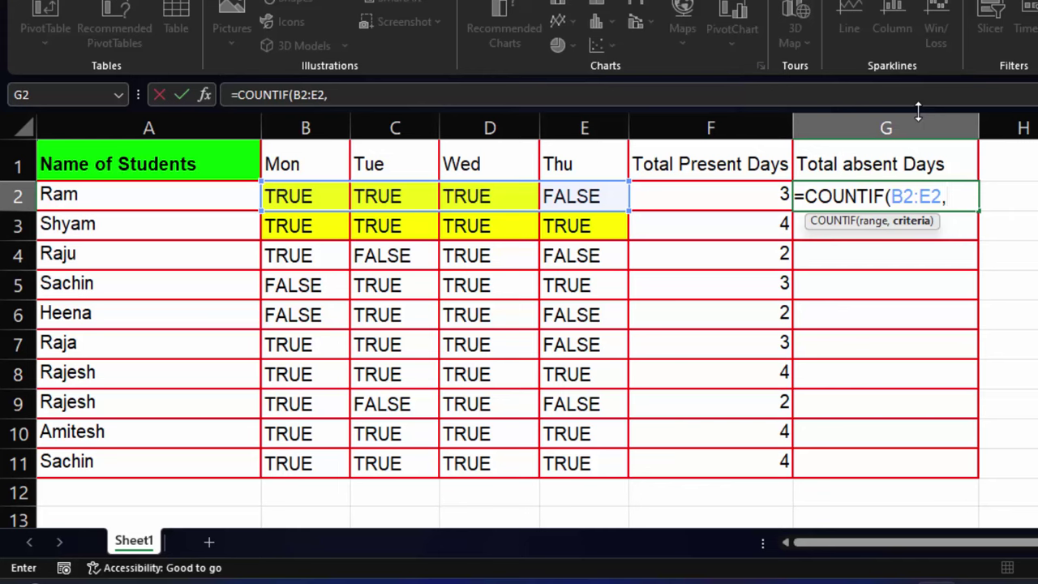
type("\"")
type("Fa")
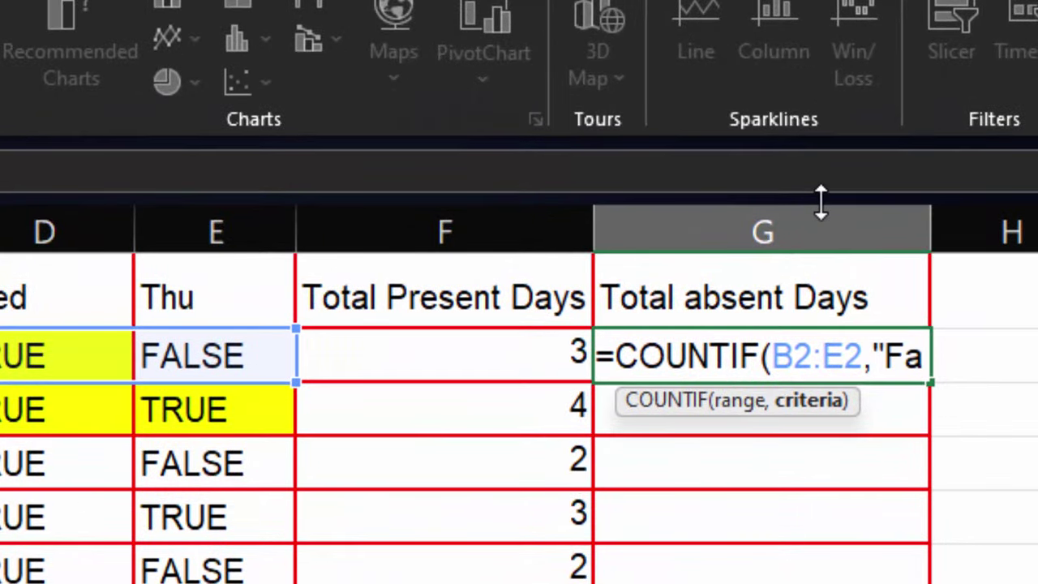
type("lse\")")
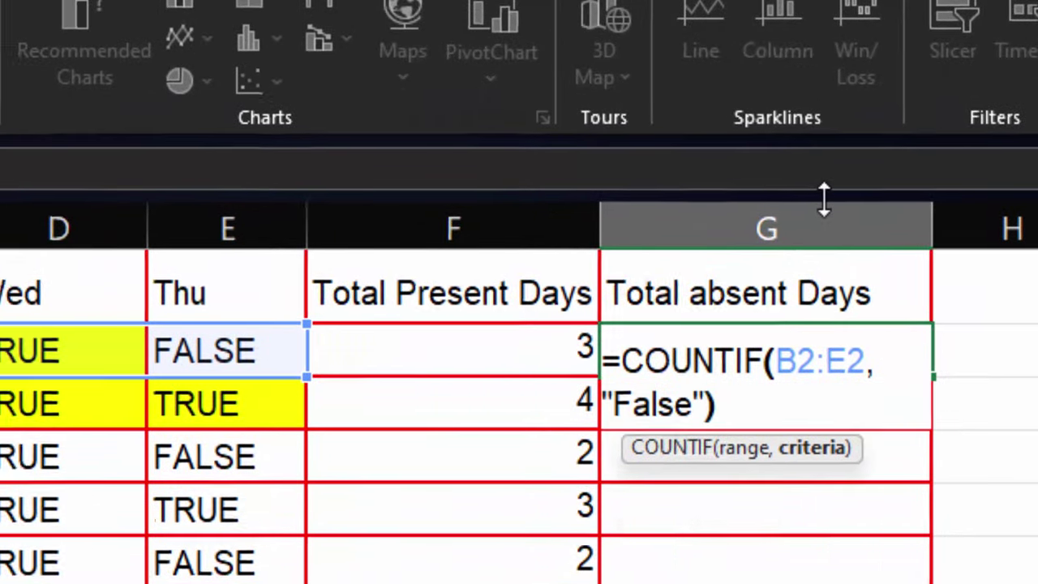
key("Return")
left_click(860, 209)
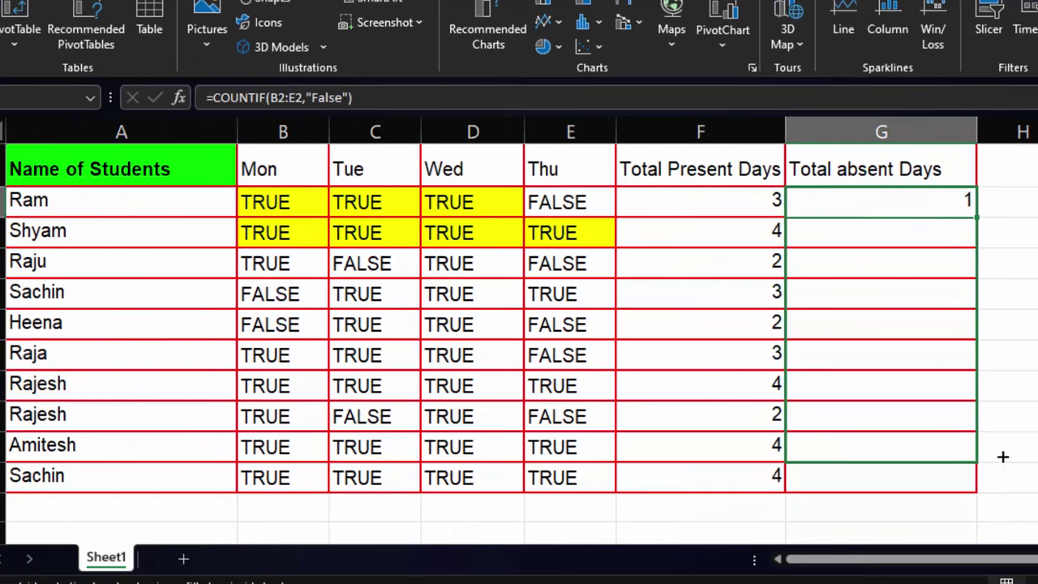
left_click_drag(980, 217, 1004, 488)
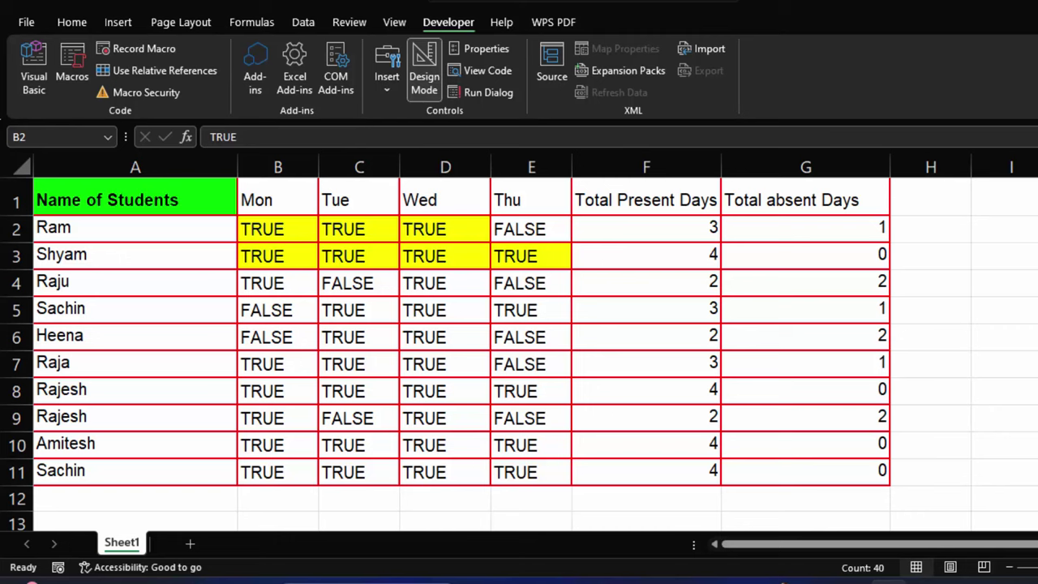
mouse_move(774, 575)
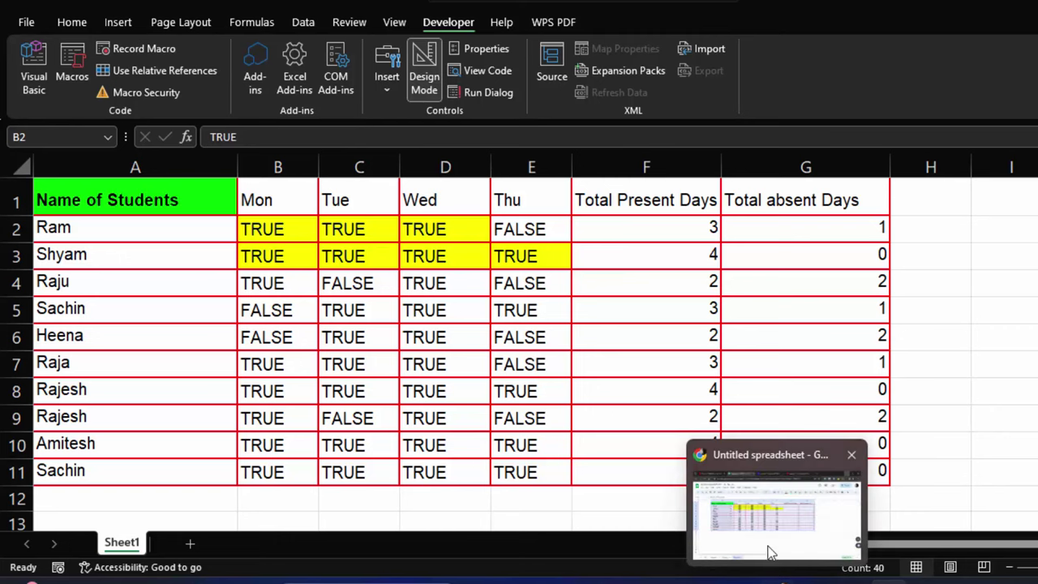
left_click(771, 551)
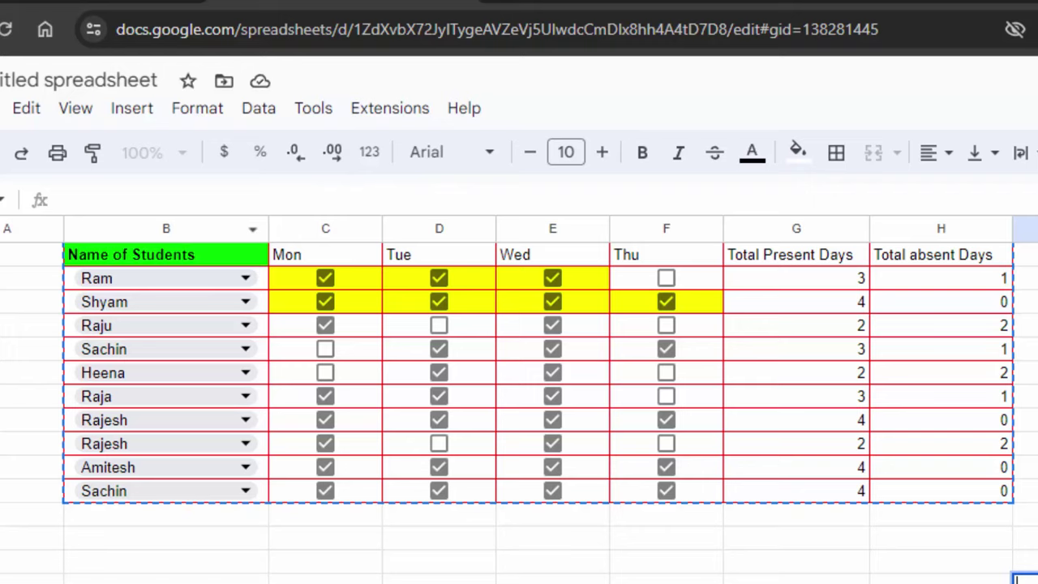
Zoom the attendance sheet to 150%, then settle on 125%
left_click(167, 576)
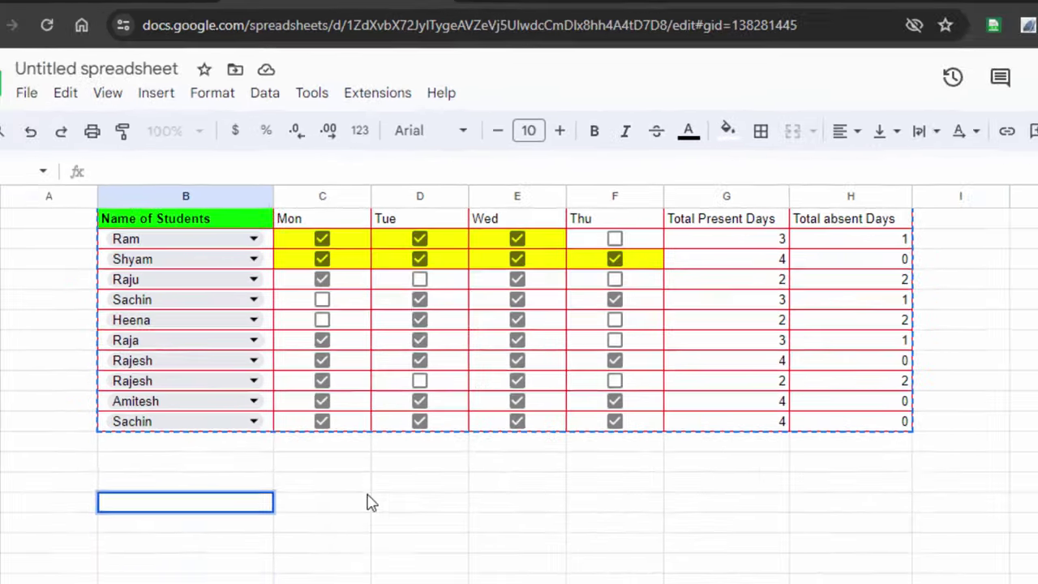
left_click(353, 437)
left_click(213, 114)
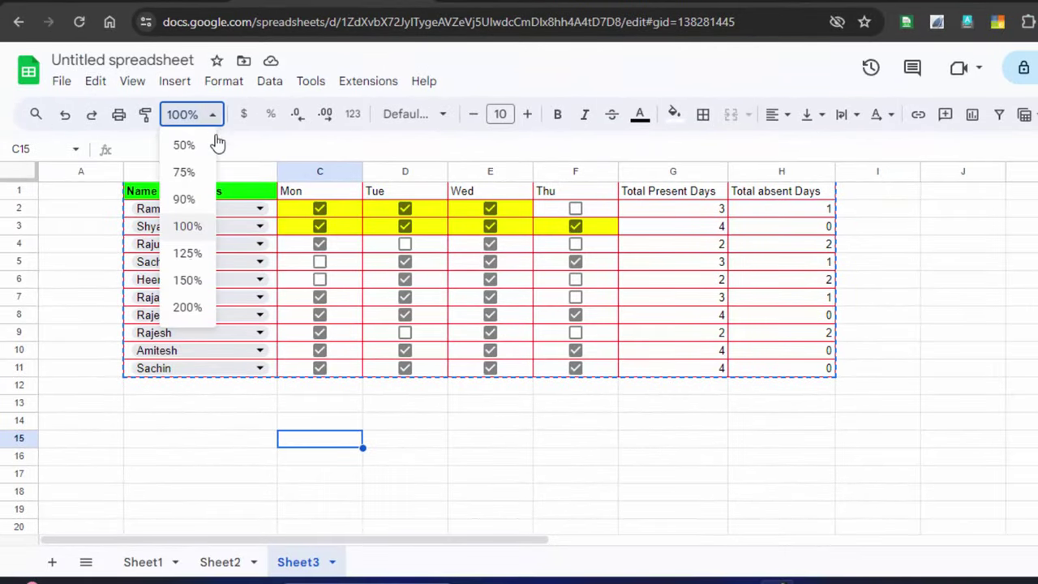
left_click(188, 280)
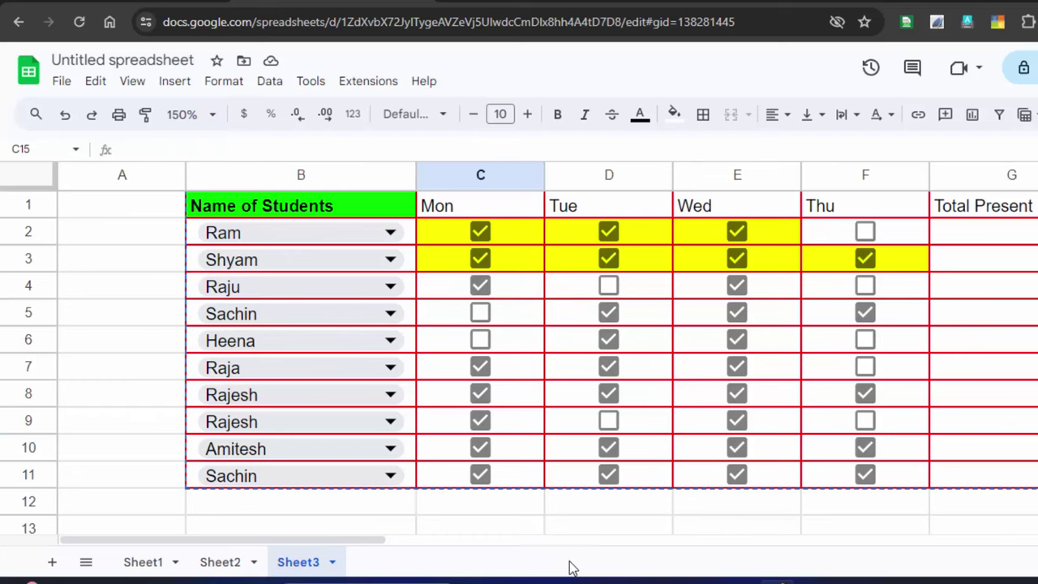
left_click_drag(378, 550, 416, 558)
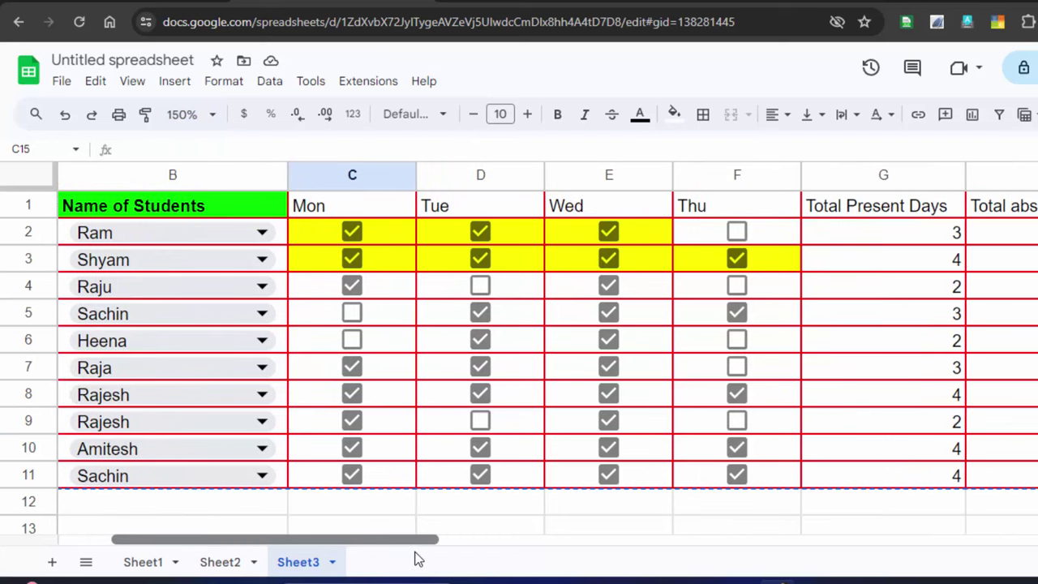
left_click(195, 120)
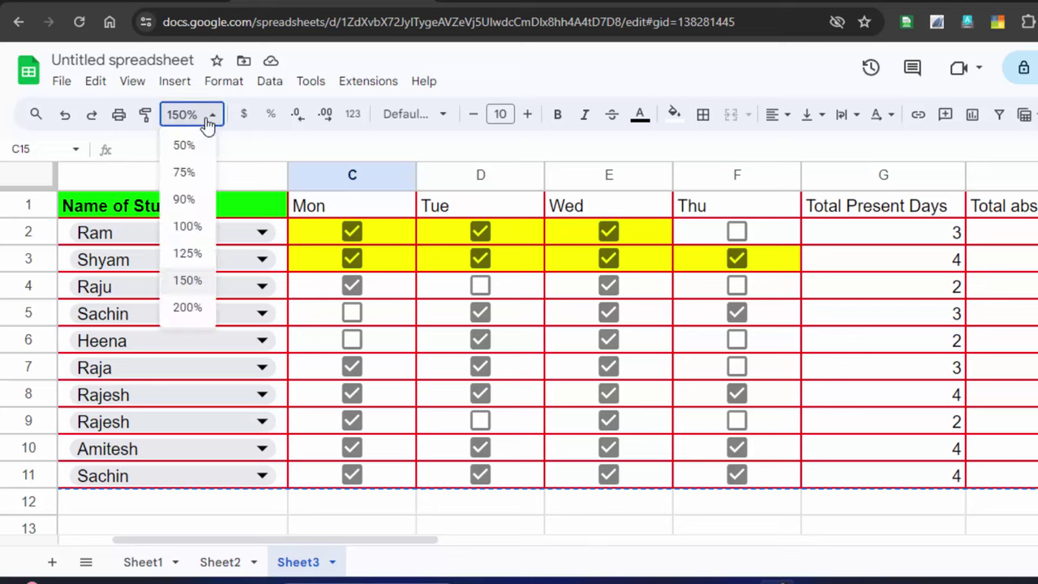
left_click(187, 253)
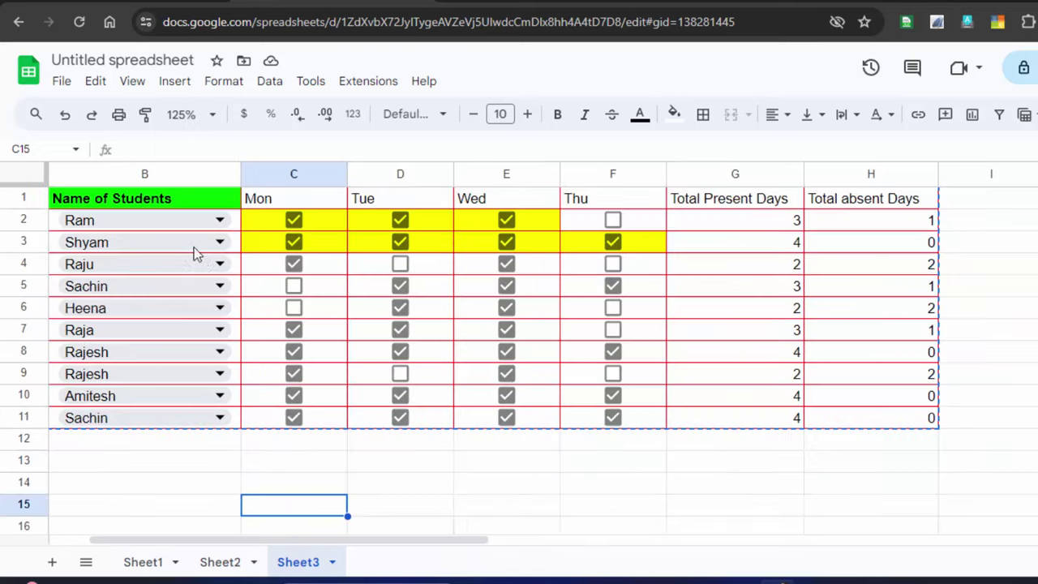